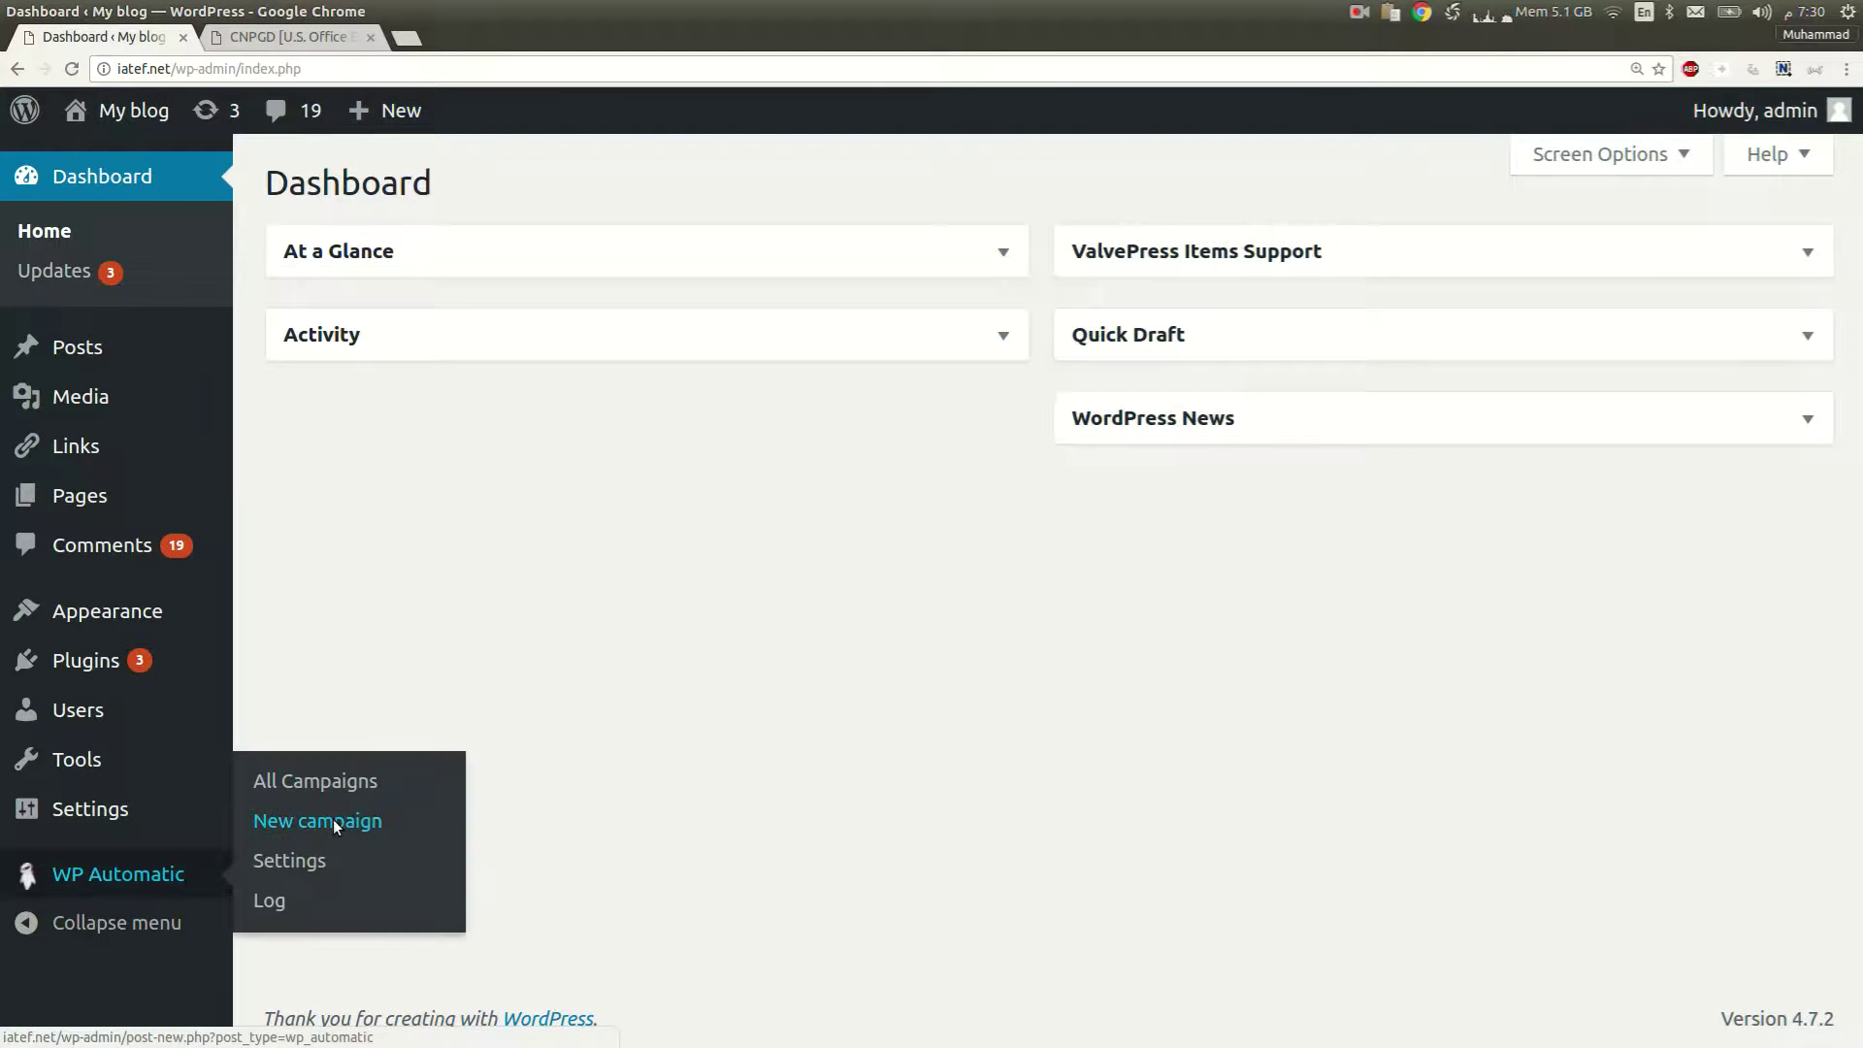
Open a blank Add New Campaign form from WP Automatic's New campaign link.
click(334, 820)
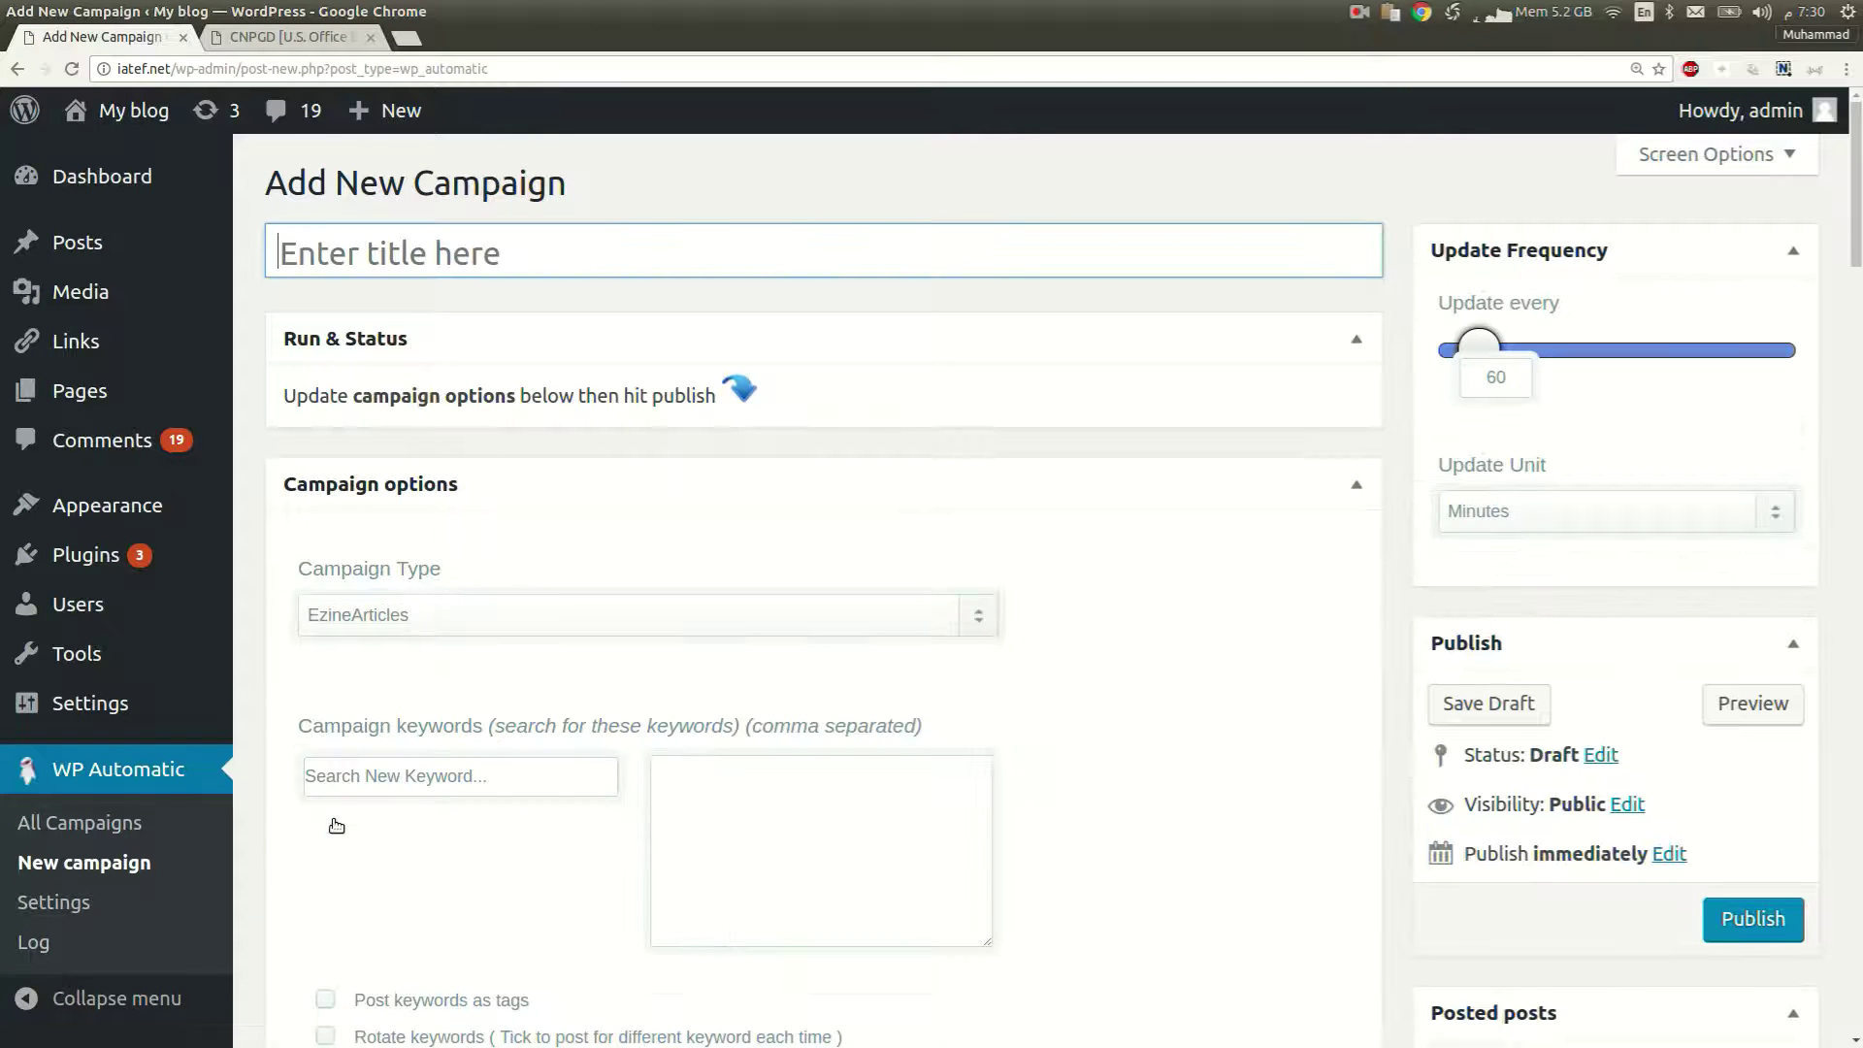
Make it an Amazon campaign with keyword 'smart watch' and publish it.
click(391, 615)
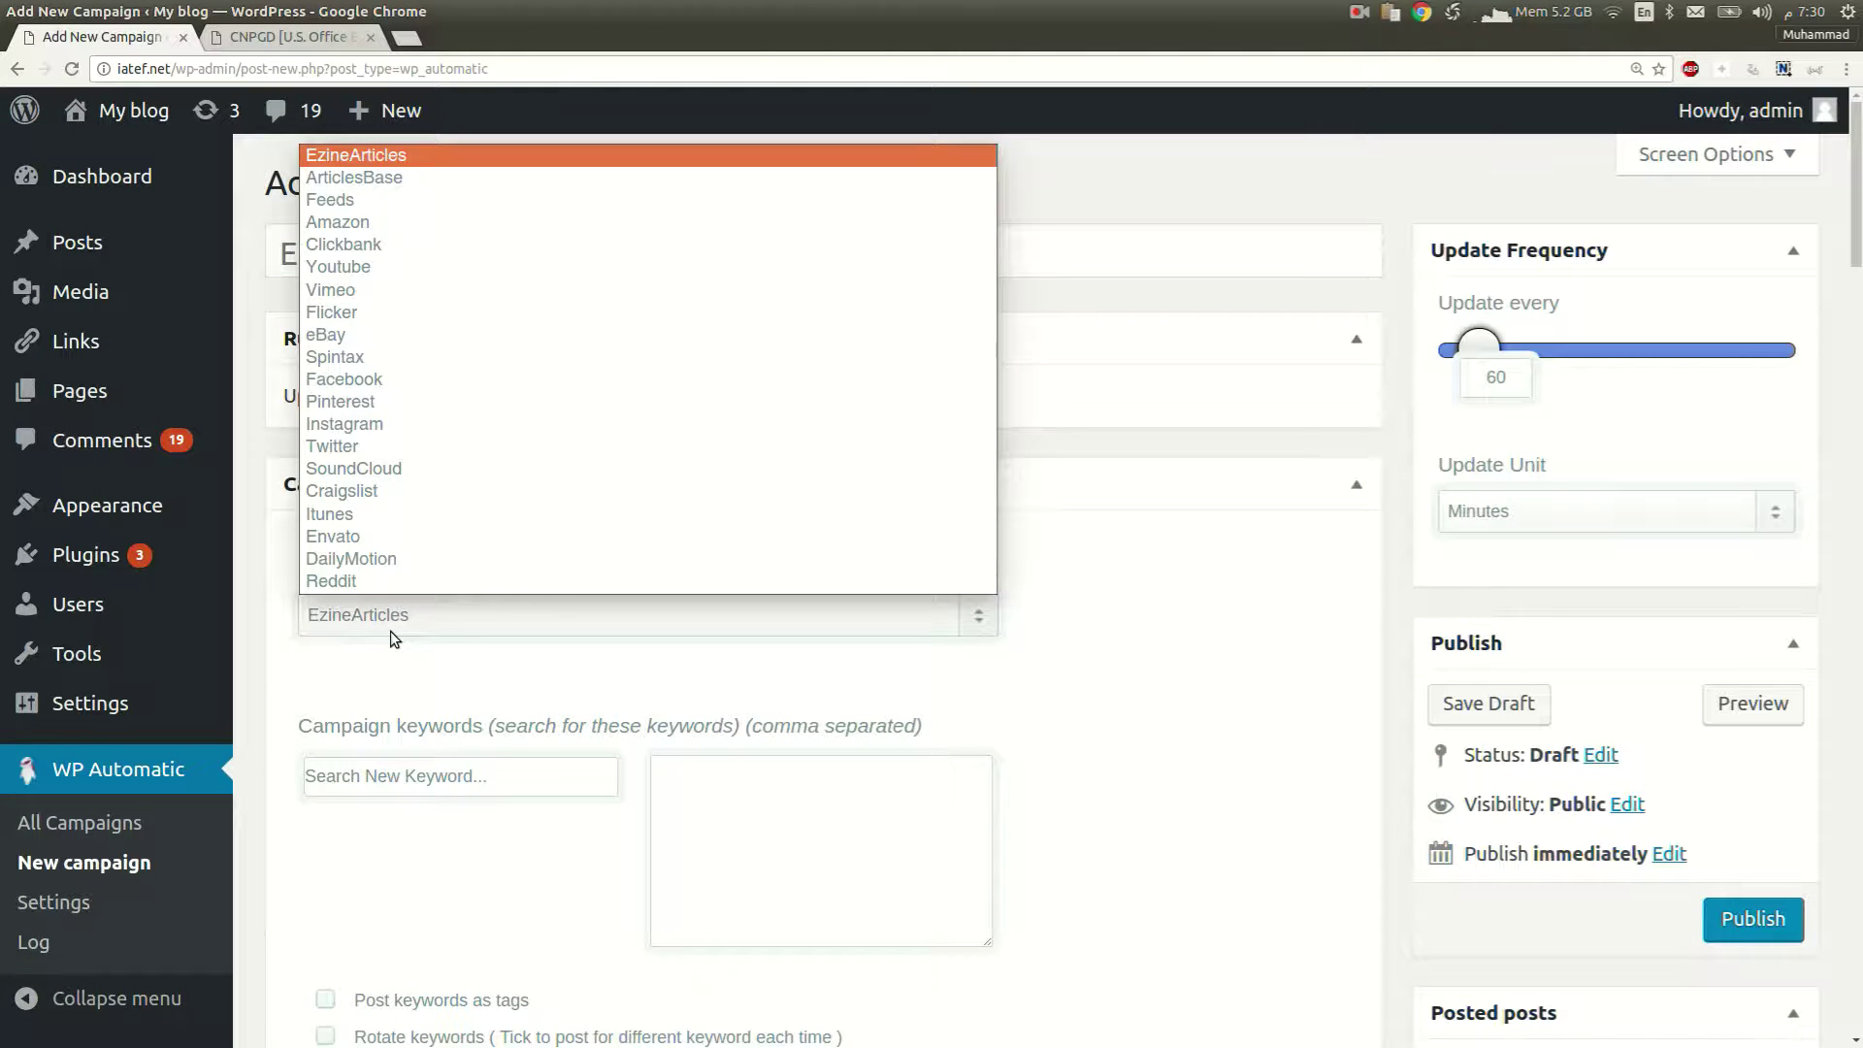
click(406, 222)
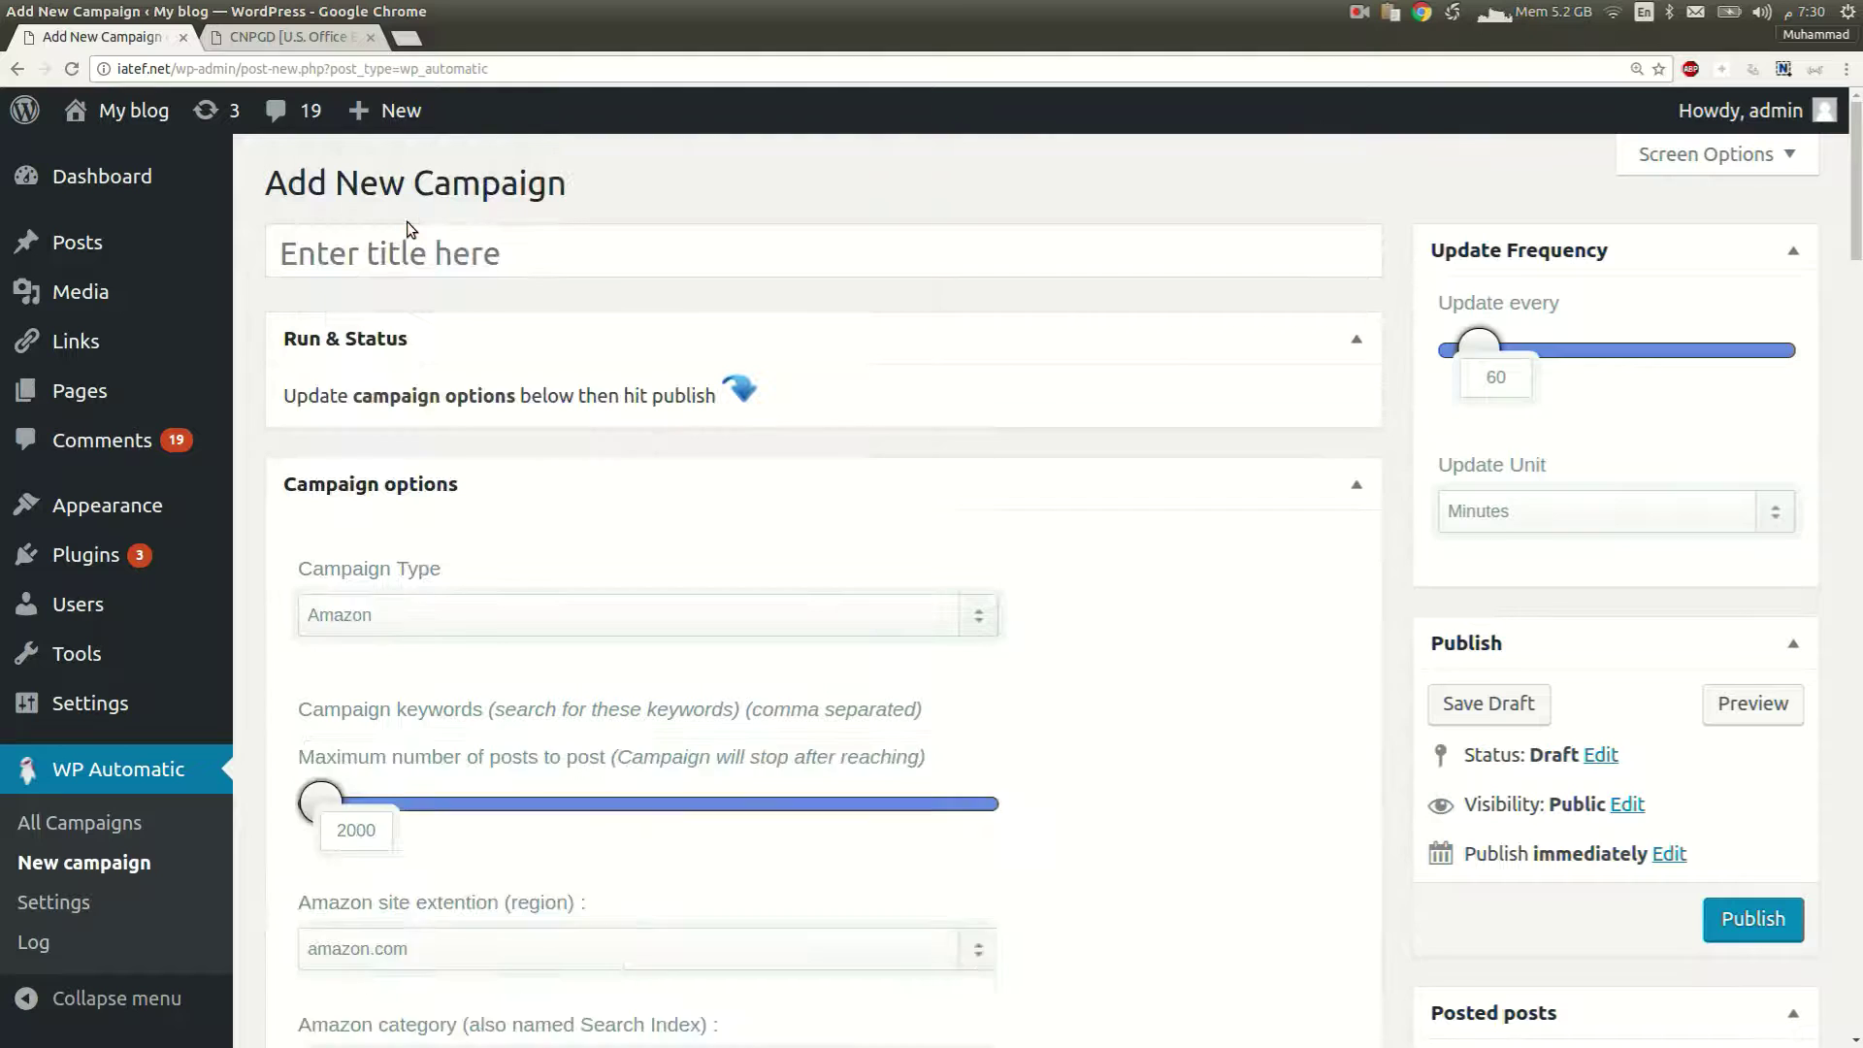
scroll(443, 365, down, 3)
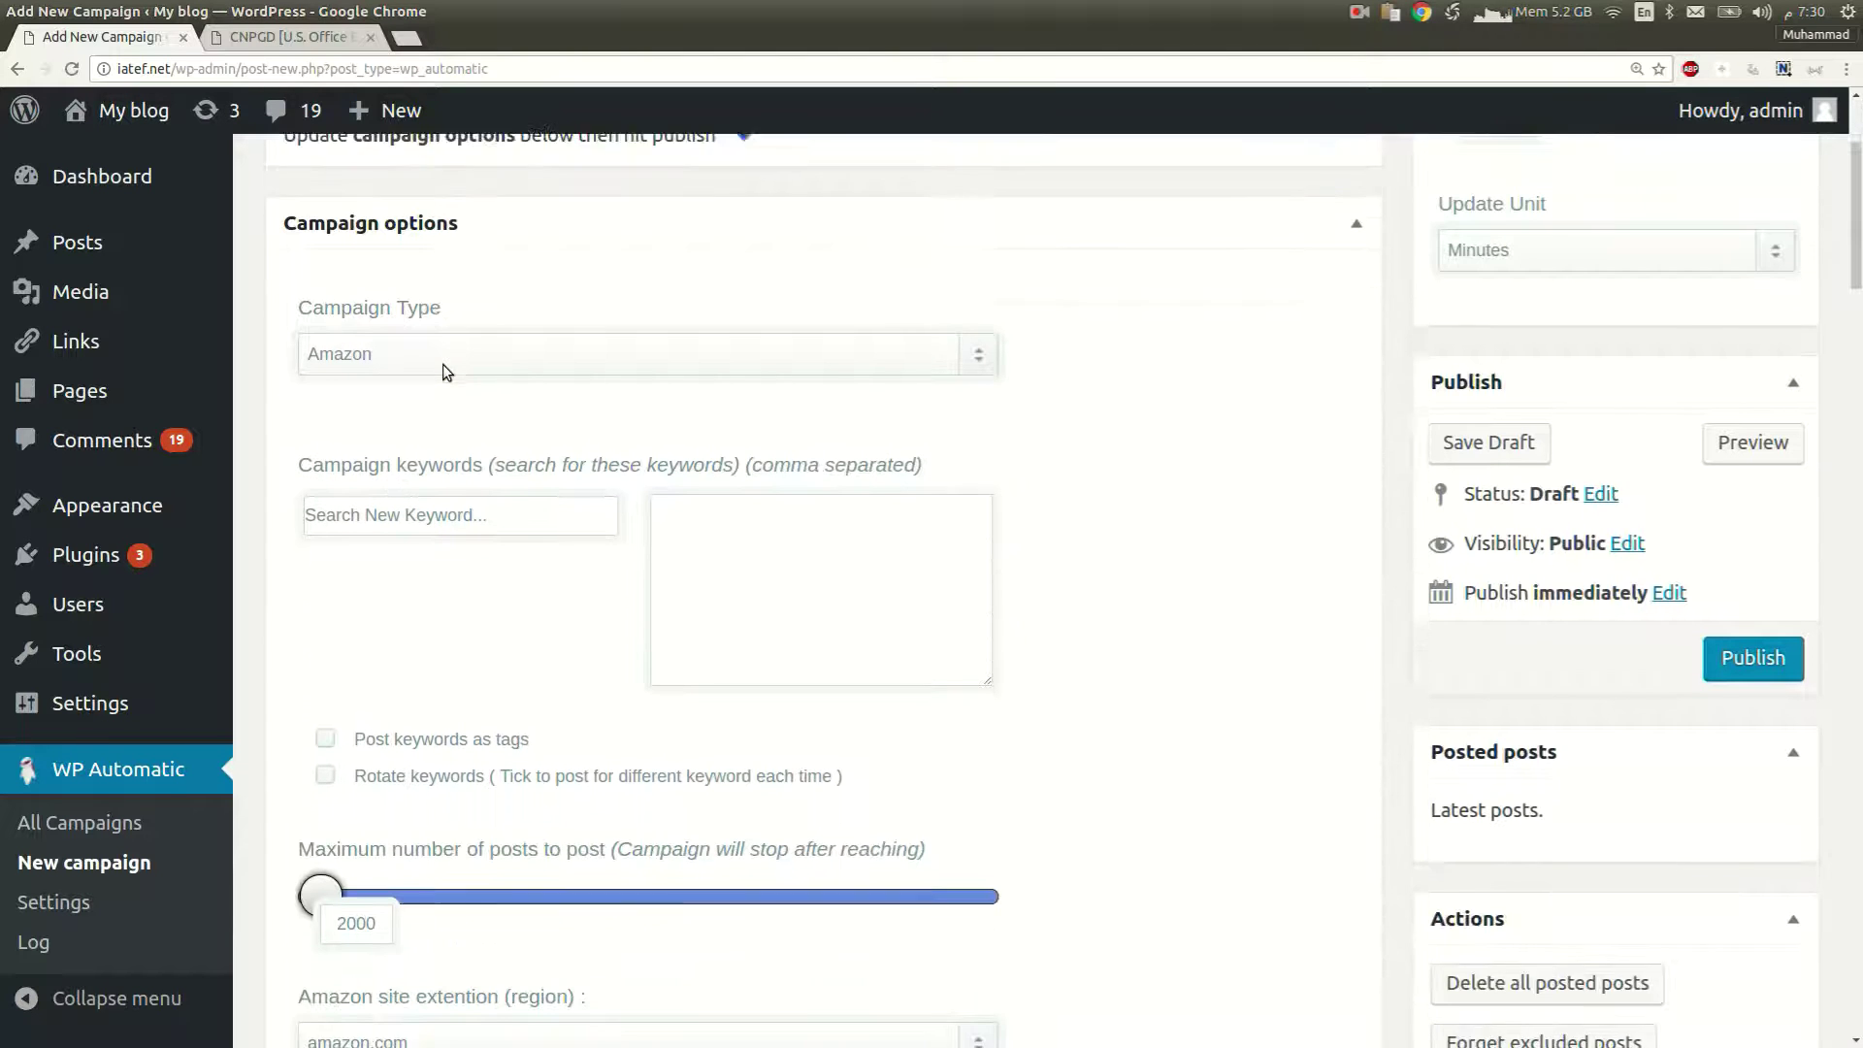
scroll(443, 364, down, 1)
click(789, 532)
text(smart watch)
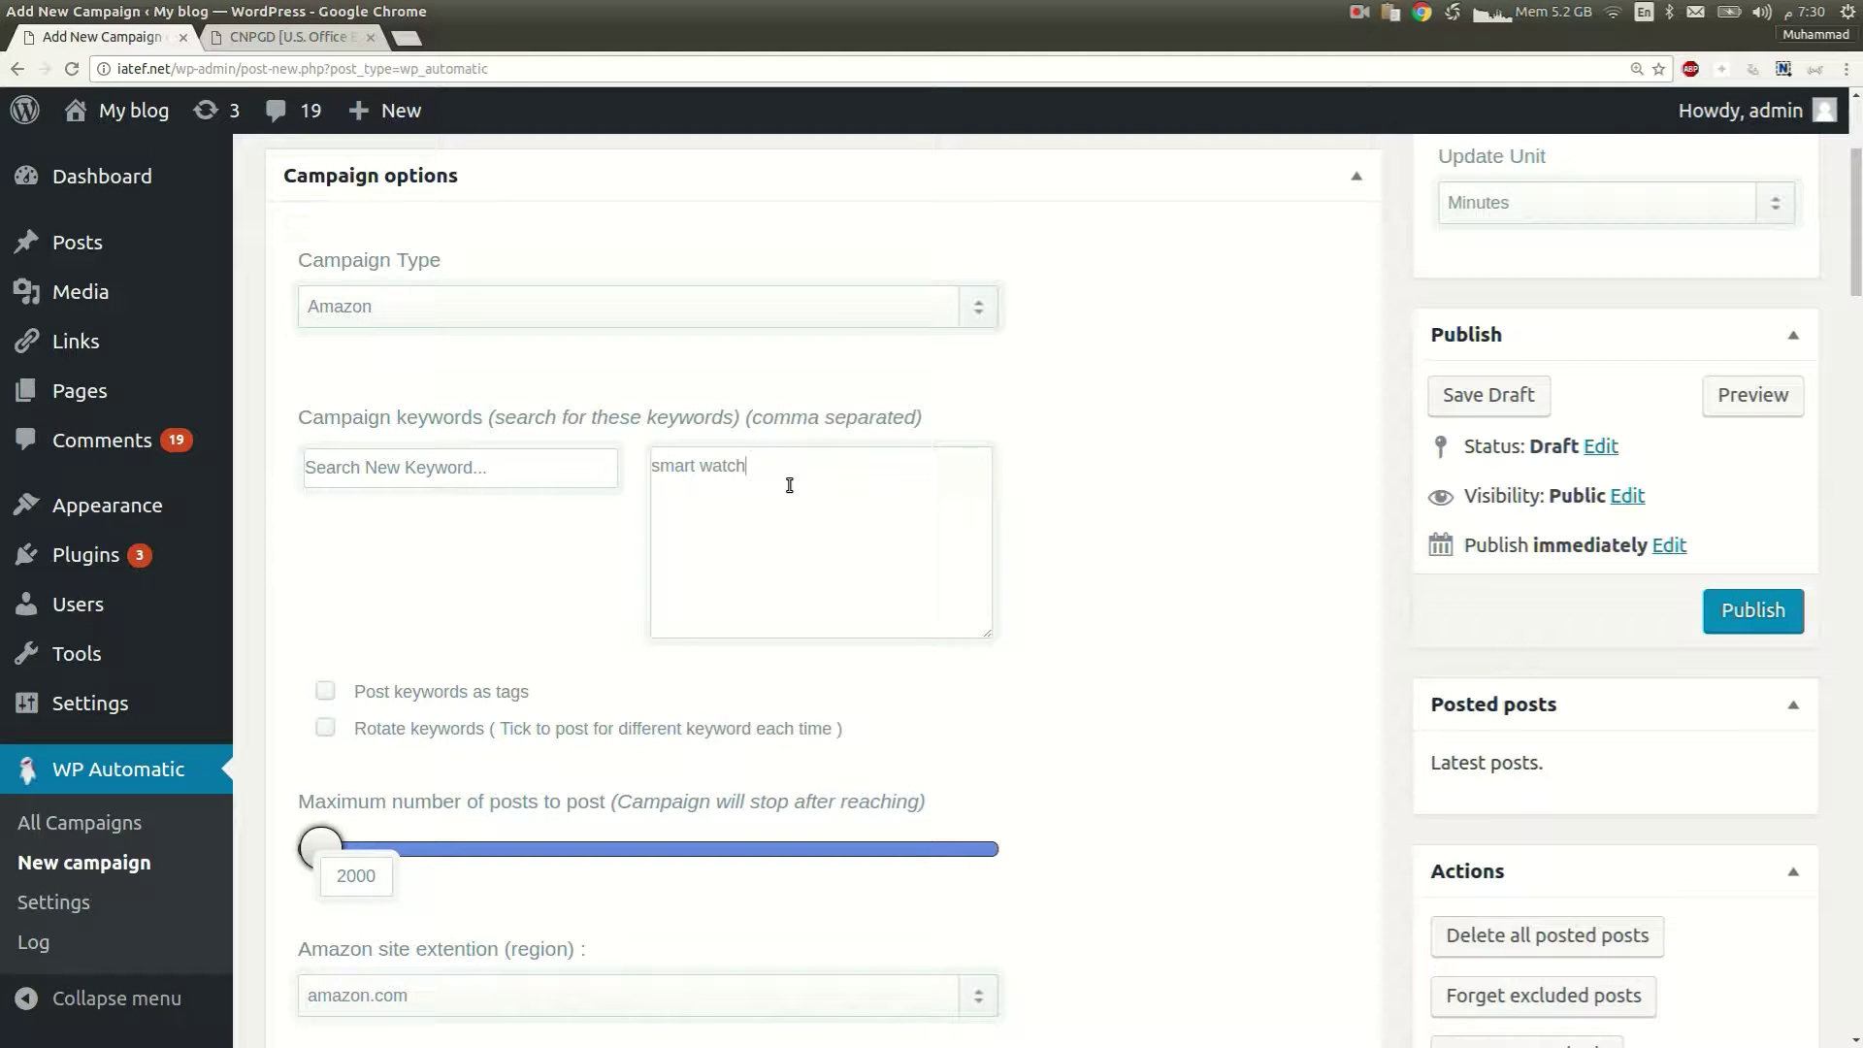
scroll(522, 571, down, 3)
scroll(523, 571, down, 3)
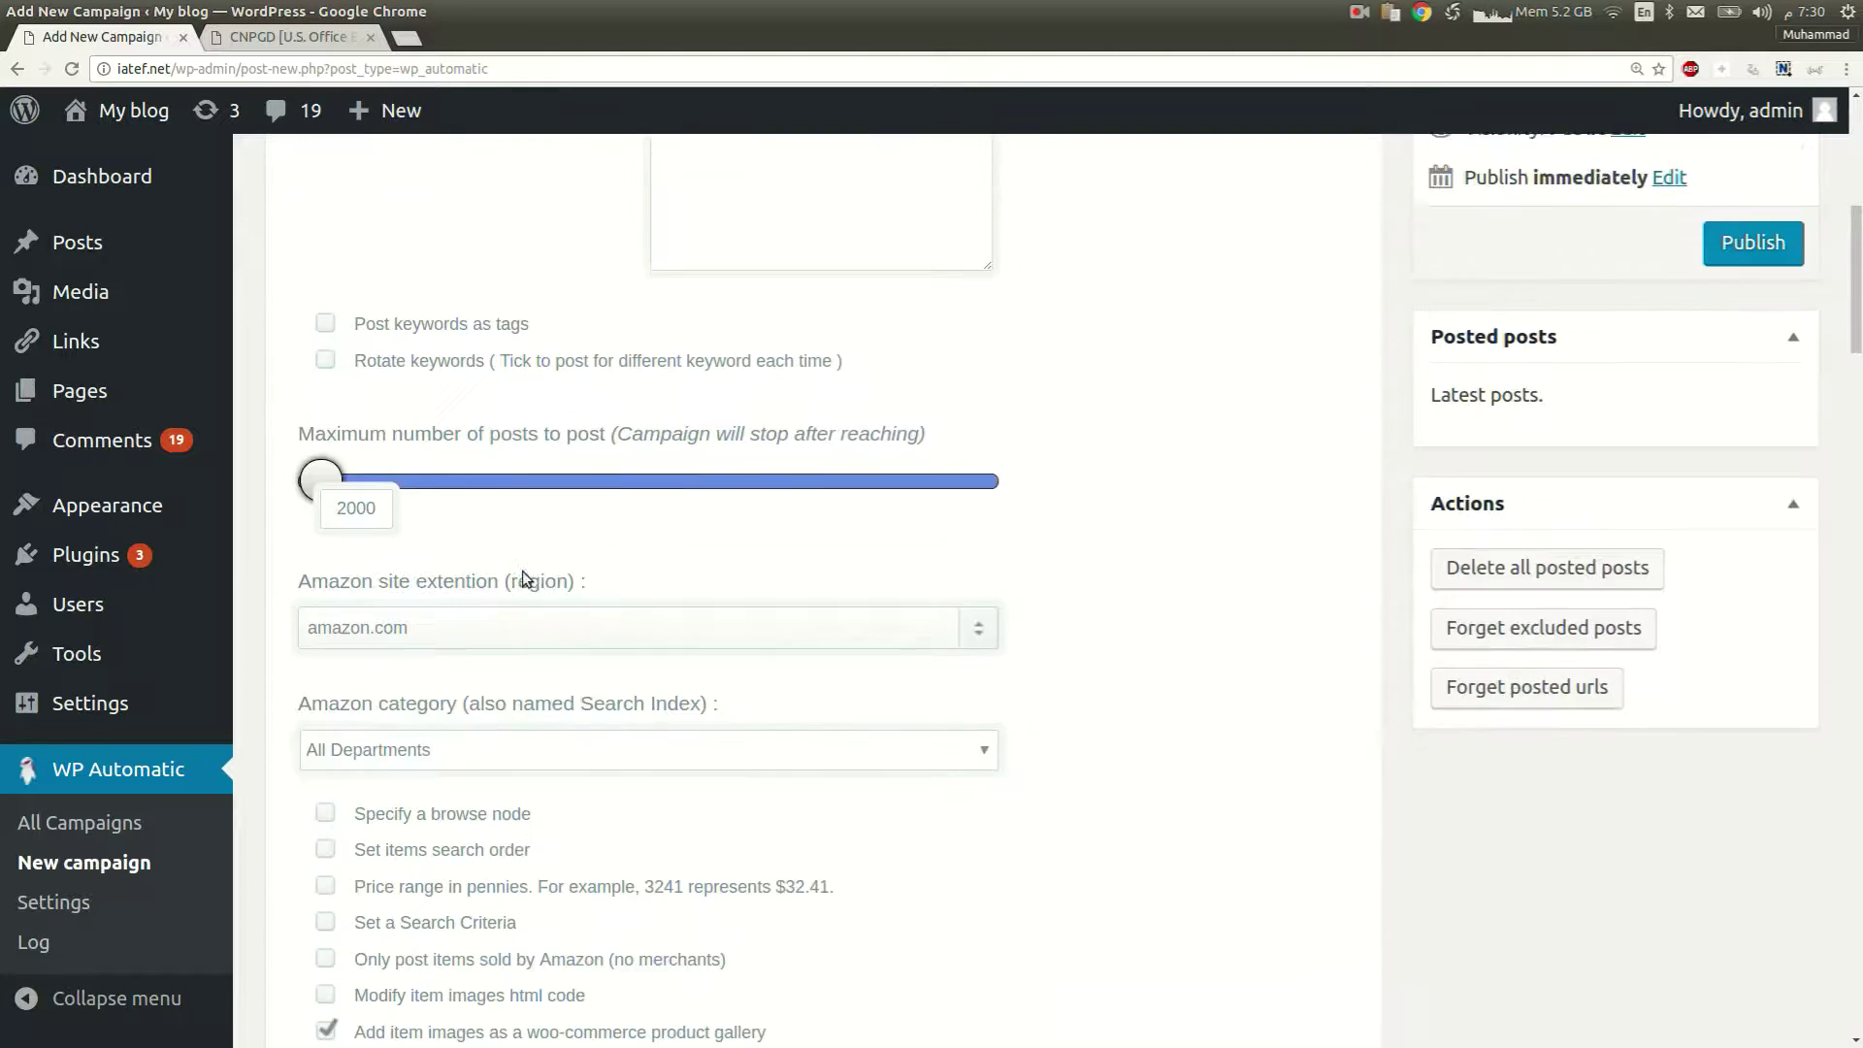
scroll(523, 572, down, 3)
scroll(522, 572, down, 3)
scroll(523, 572, down, 3)
scroll(522, 572, down, 3)
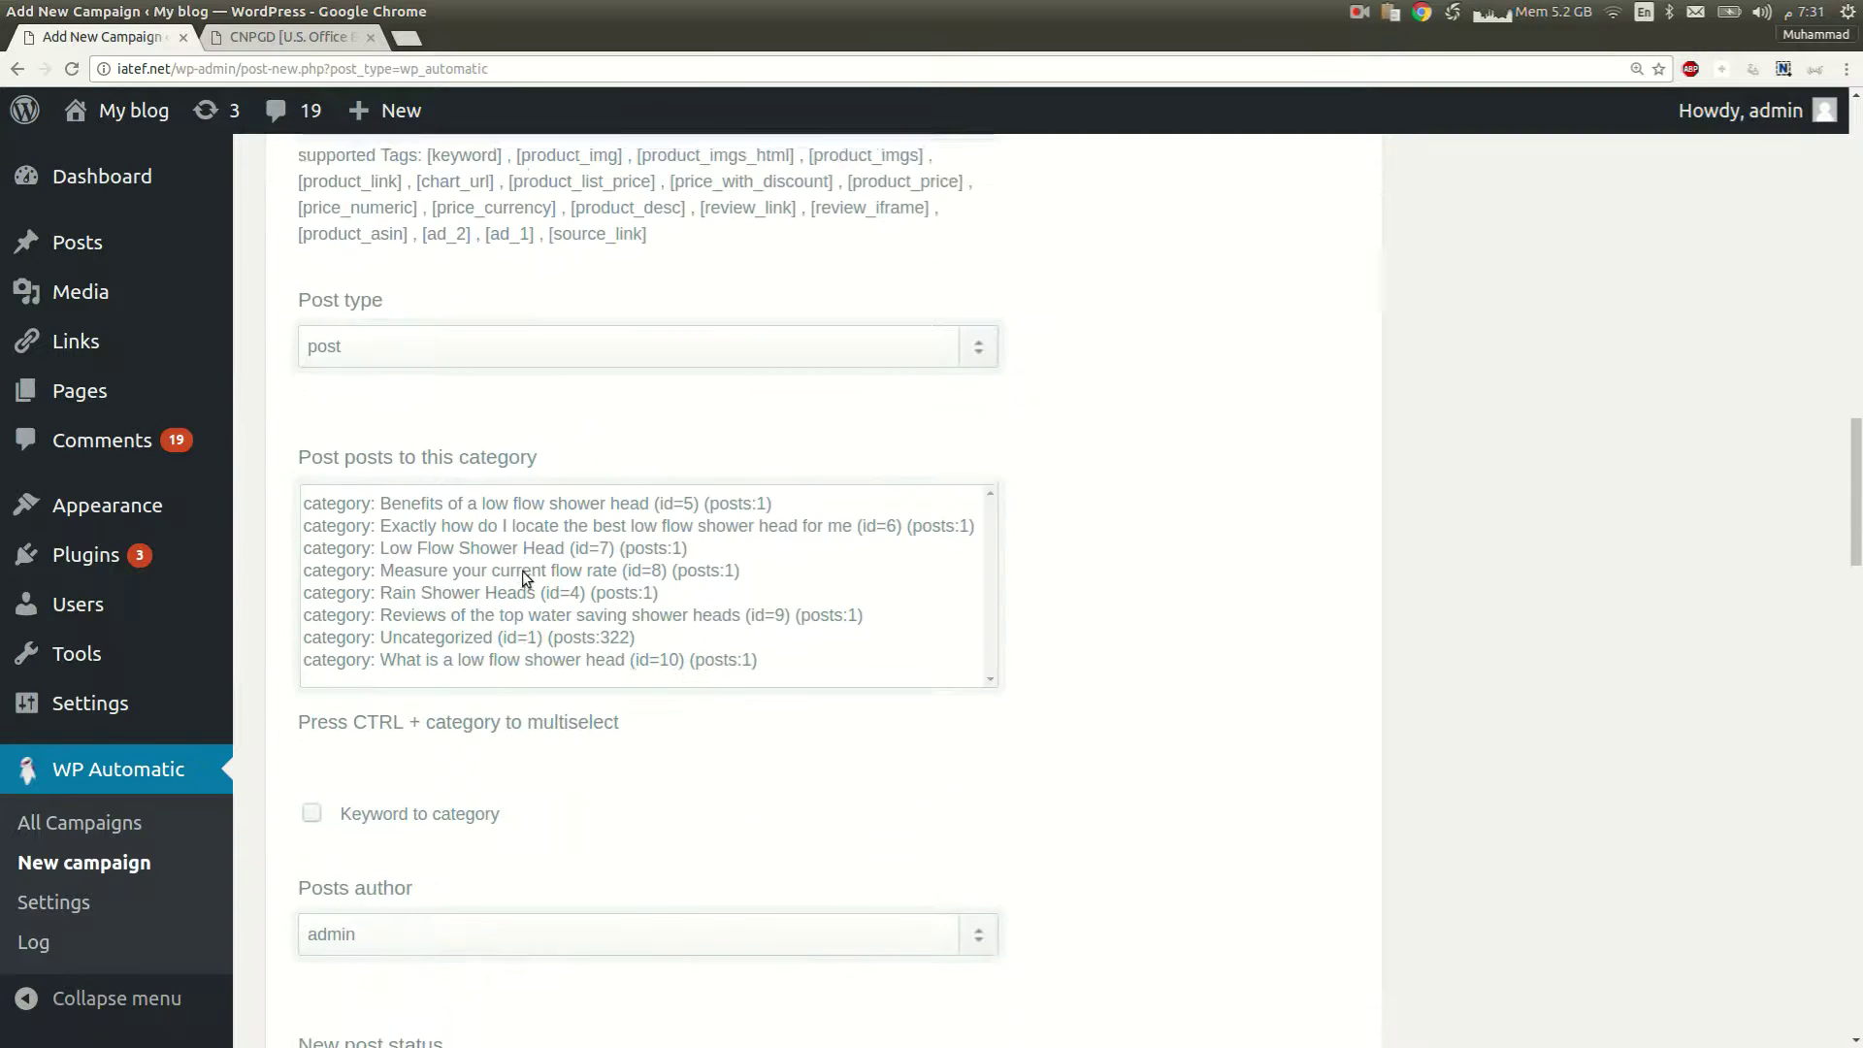
scroll(522, 571, down, 3)
scroll(523, 571, down, 2)
scroll(524, 571, down, 2)
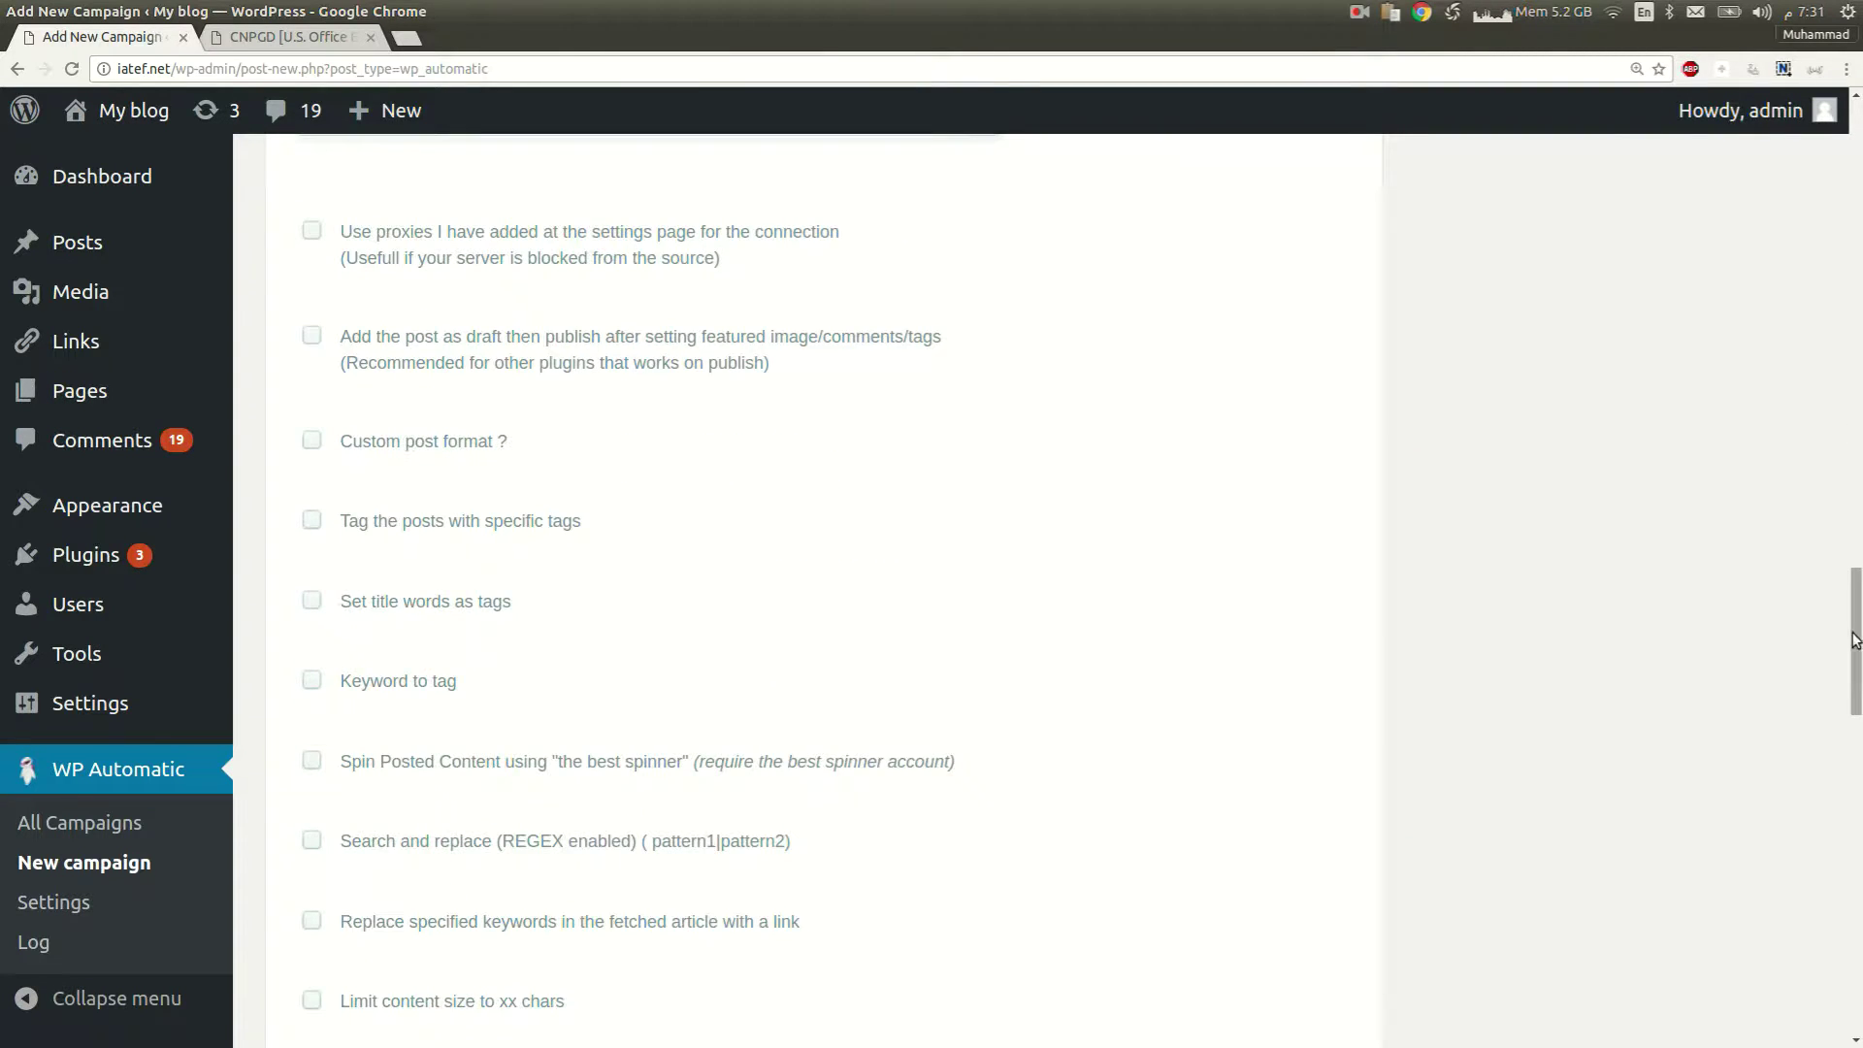
mouse_move(1854, 640)
mouse_down()
mouse_move(1854, 801)
mouse_move(1856, 176)
mouse_up()
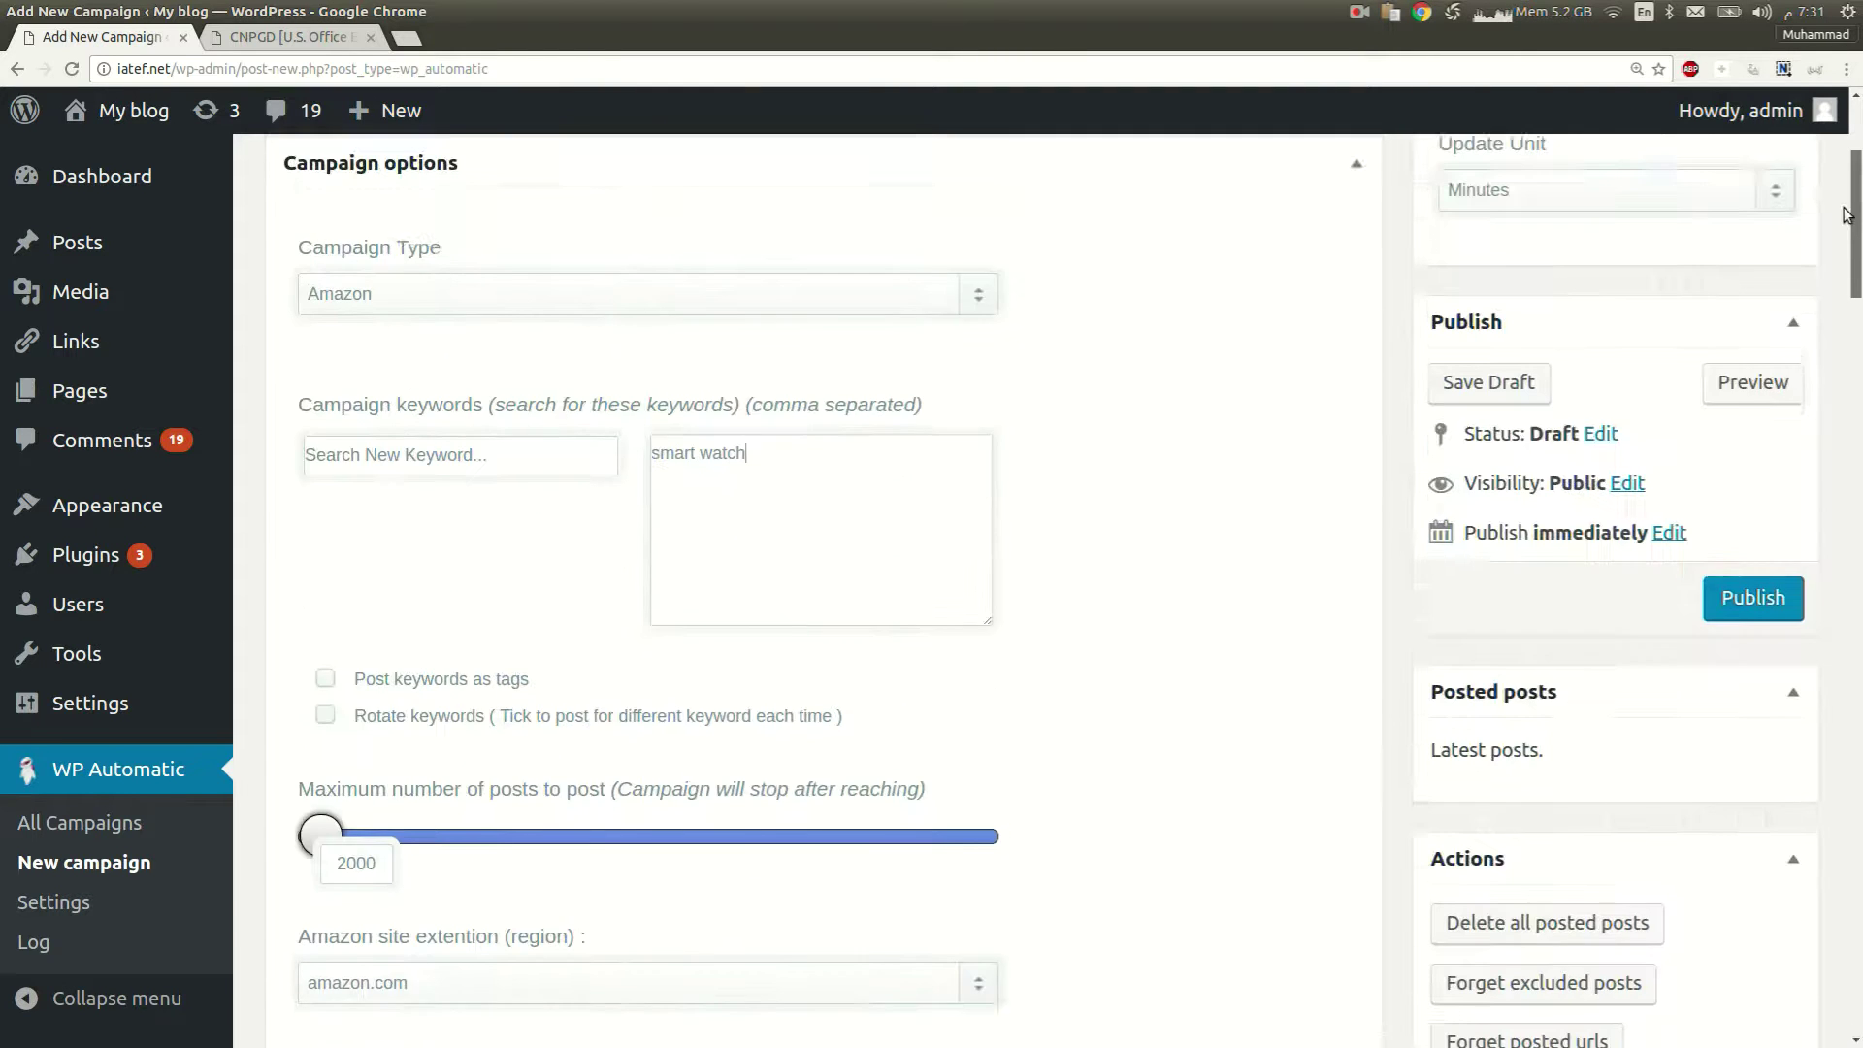
click(1742, 658)
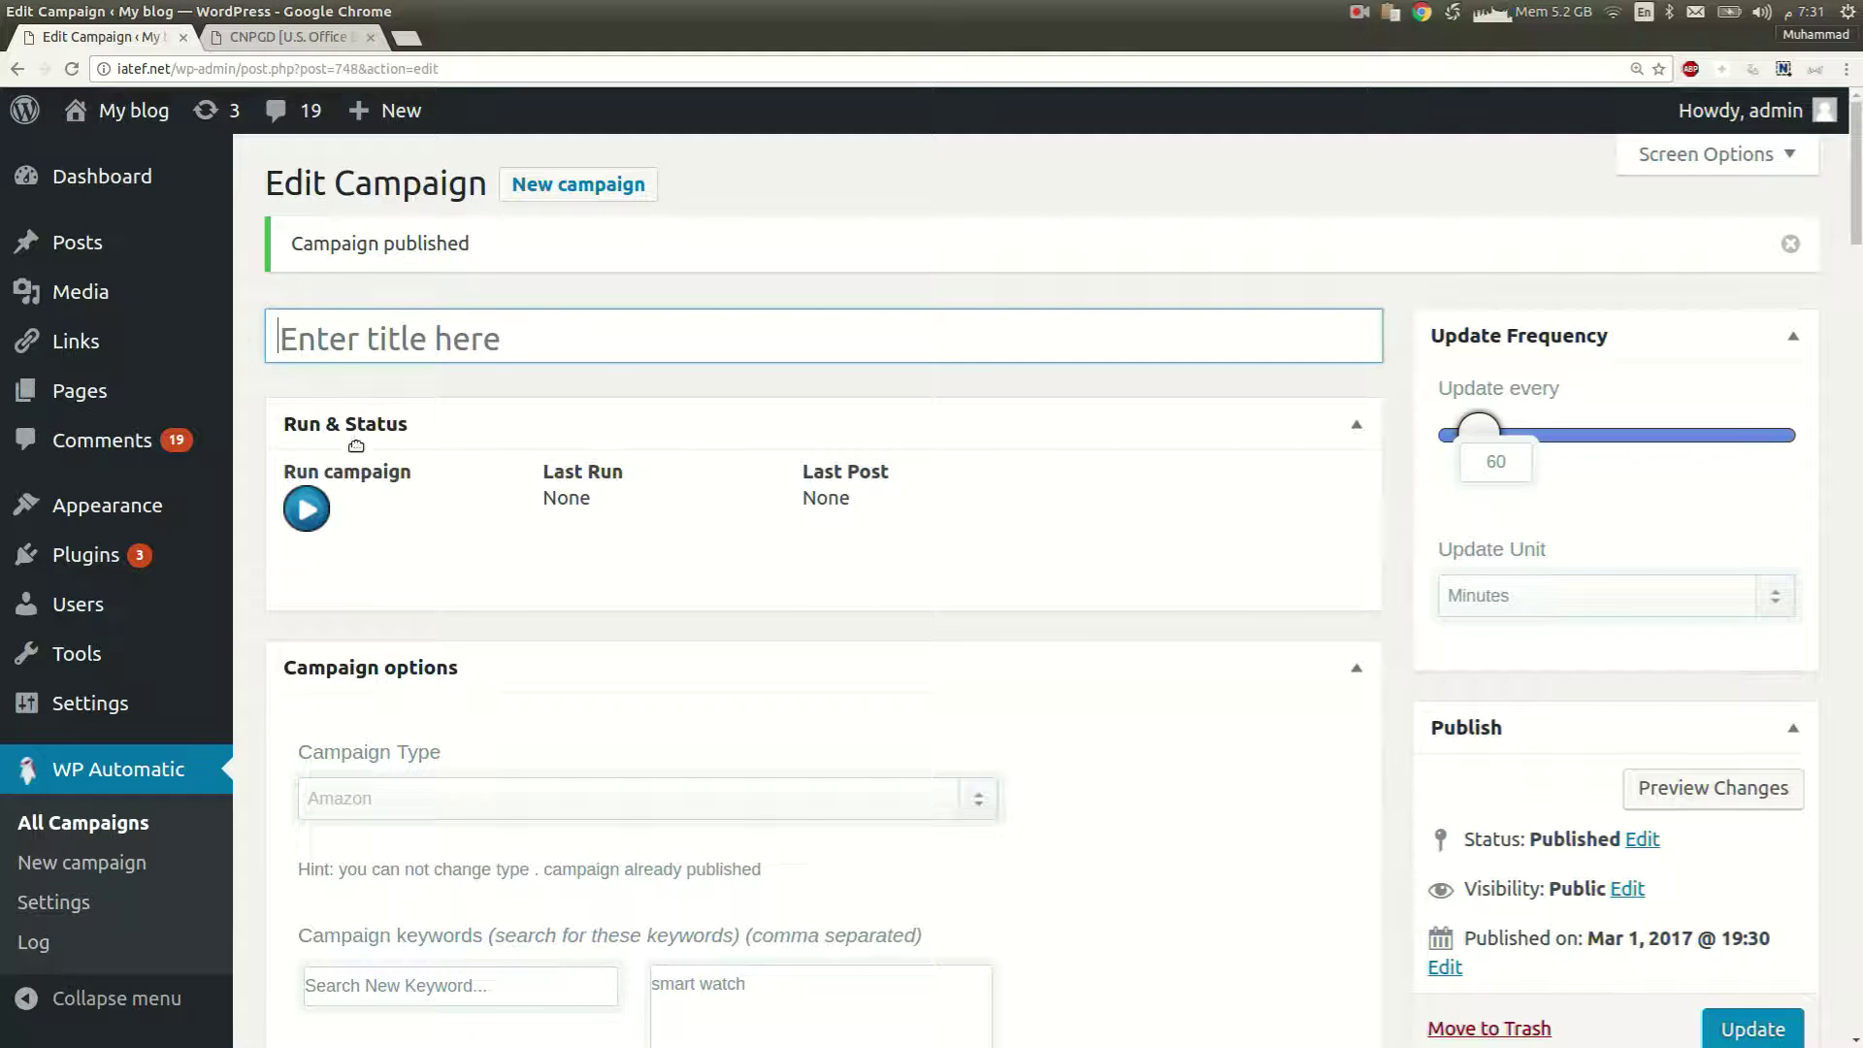
Run the campaign once and view its new smart watch post in another tab.
click(308, 510)
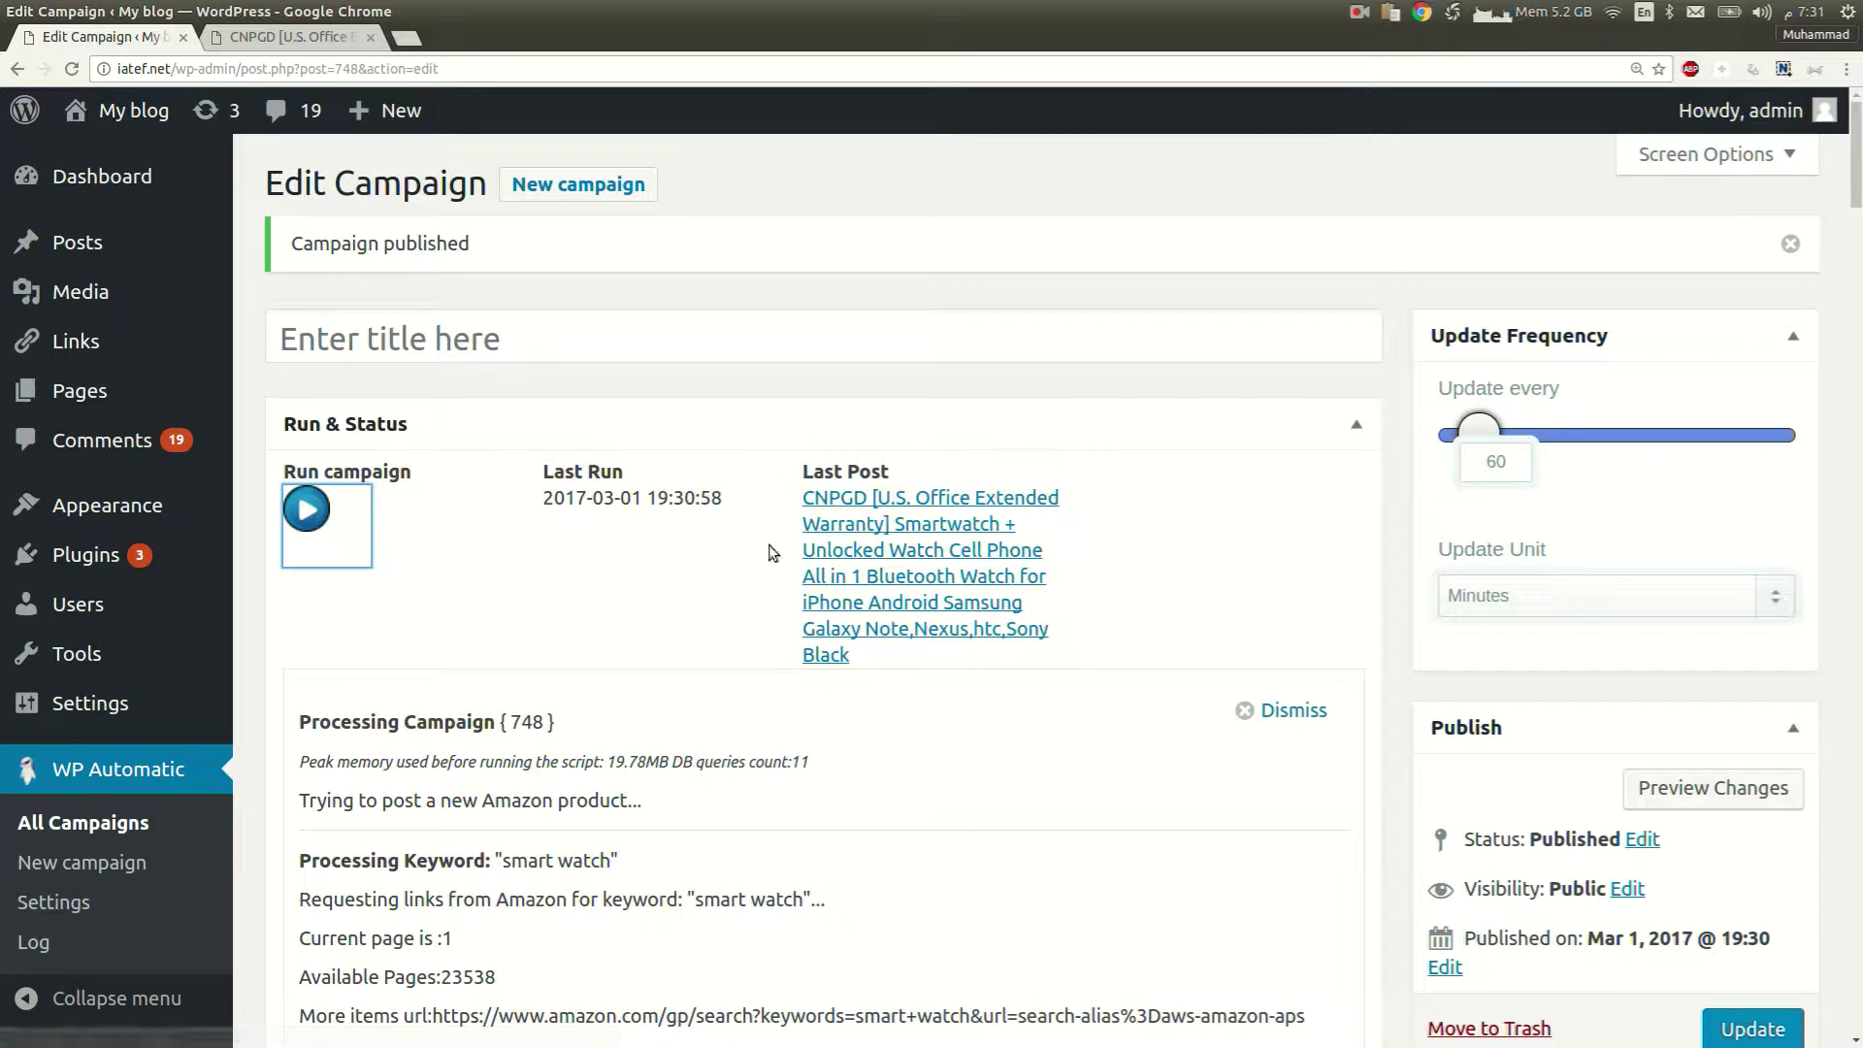
middle_click(837, 555)
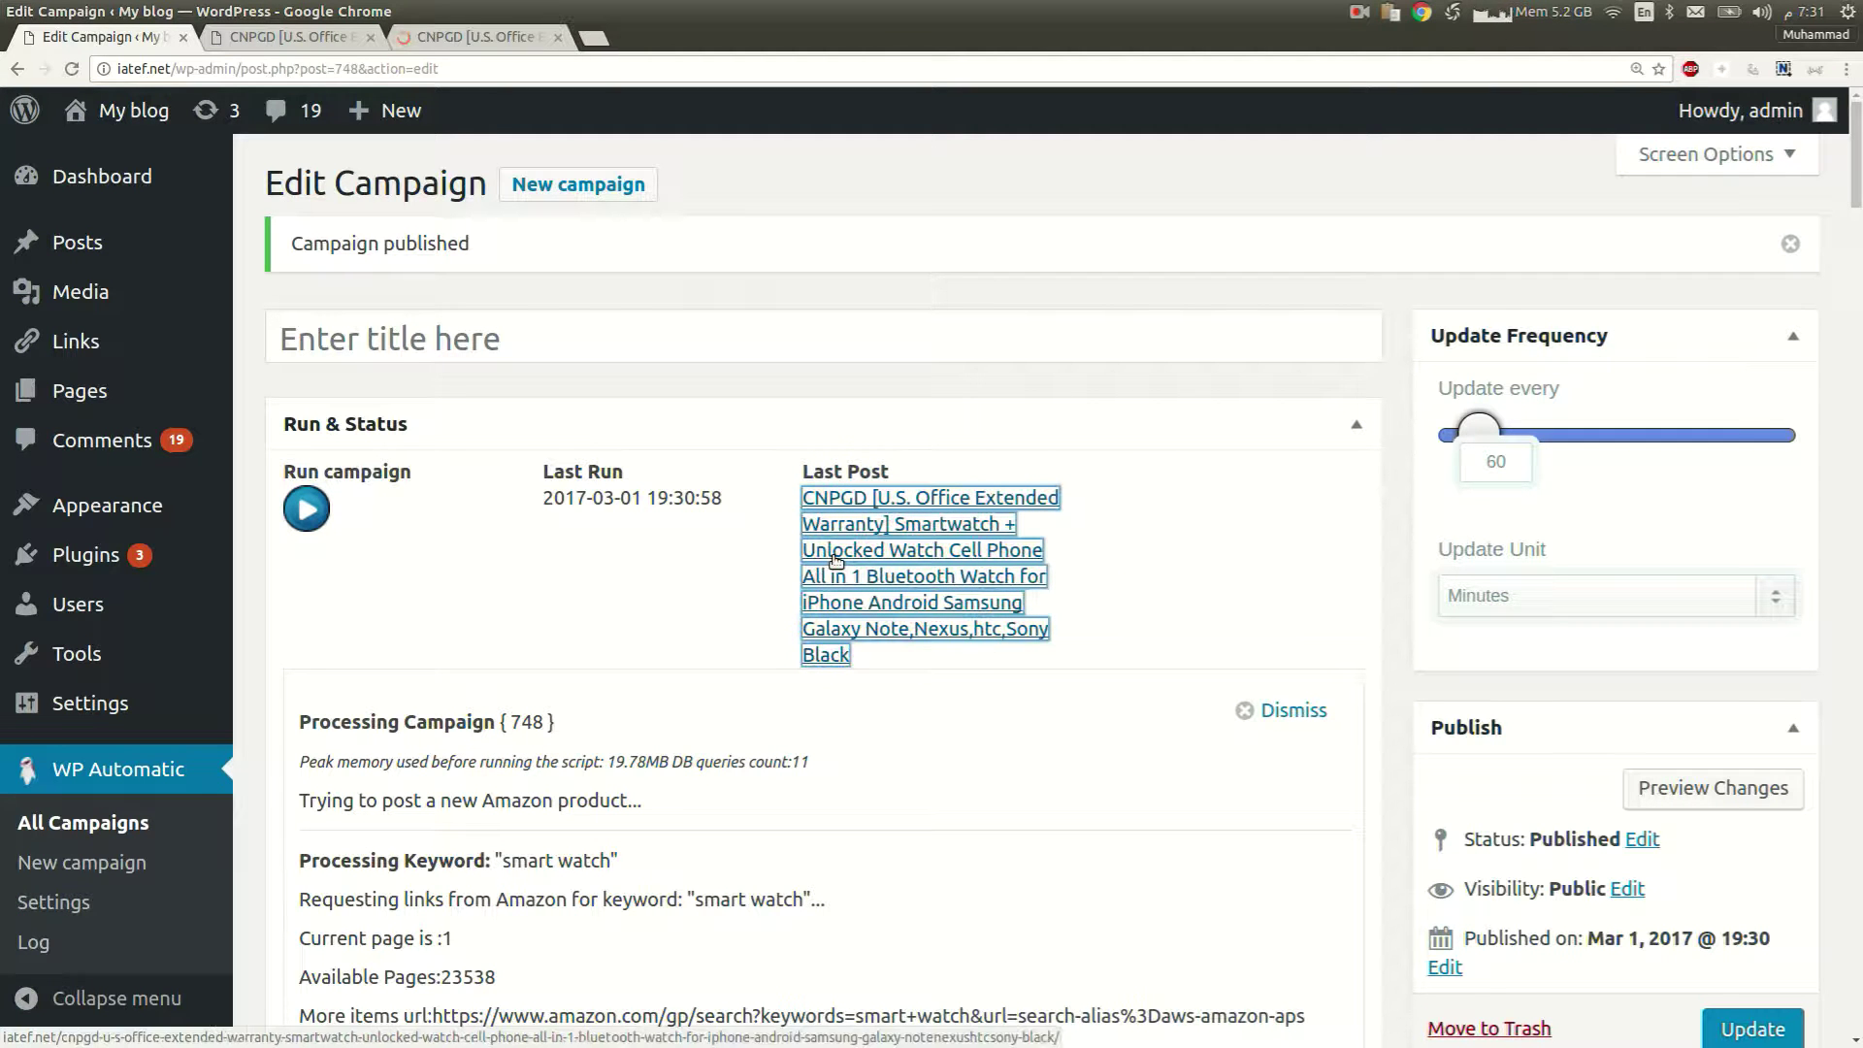
click(481, 37)
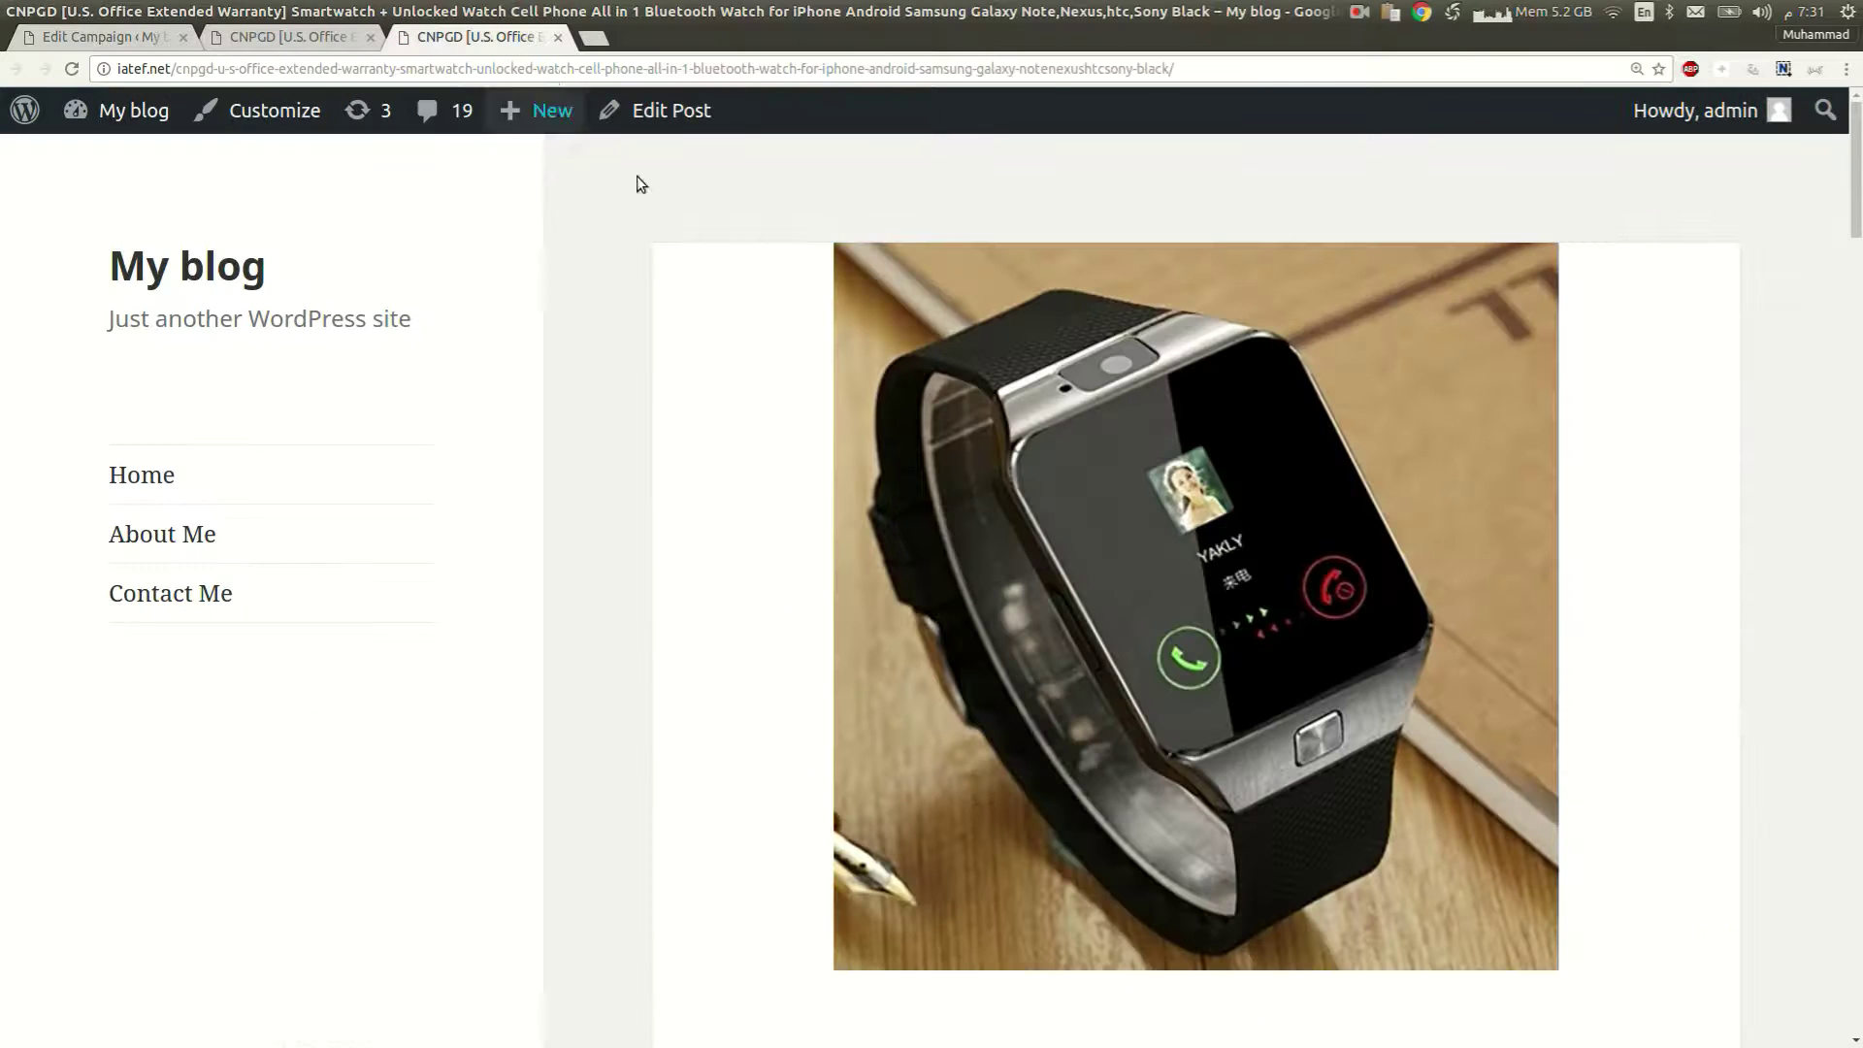
scroll(769, 316, down, 4)
scroll(770, 316, down, 3)
scroll(769, 315, down, 3)
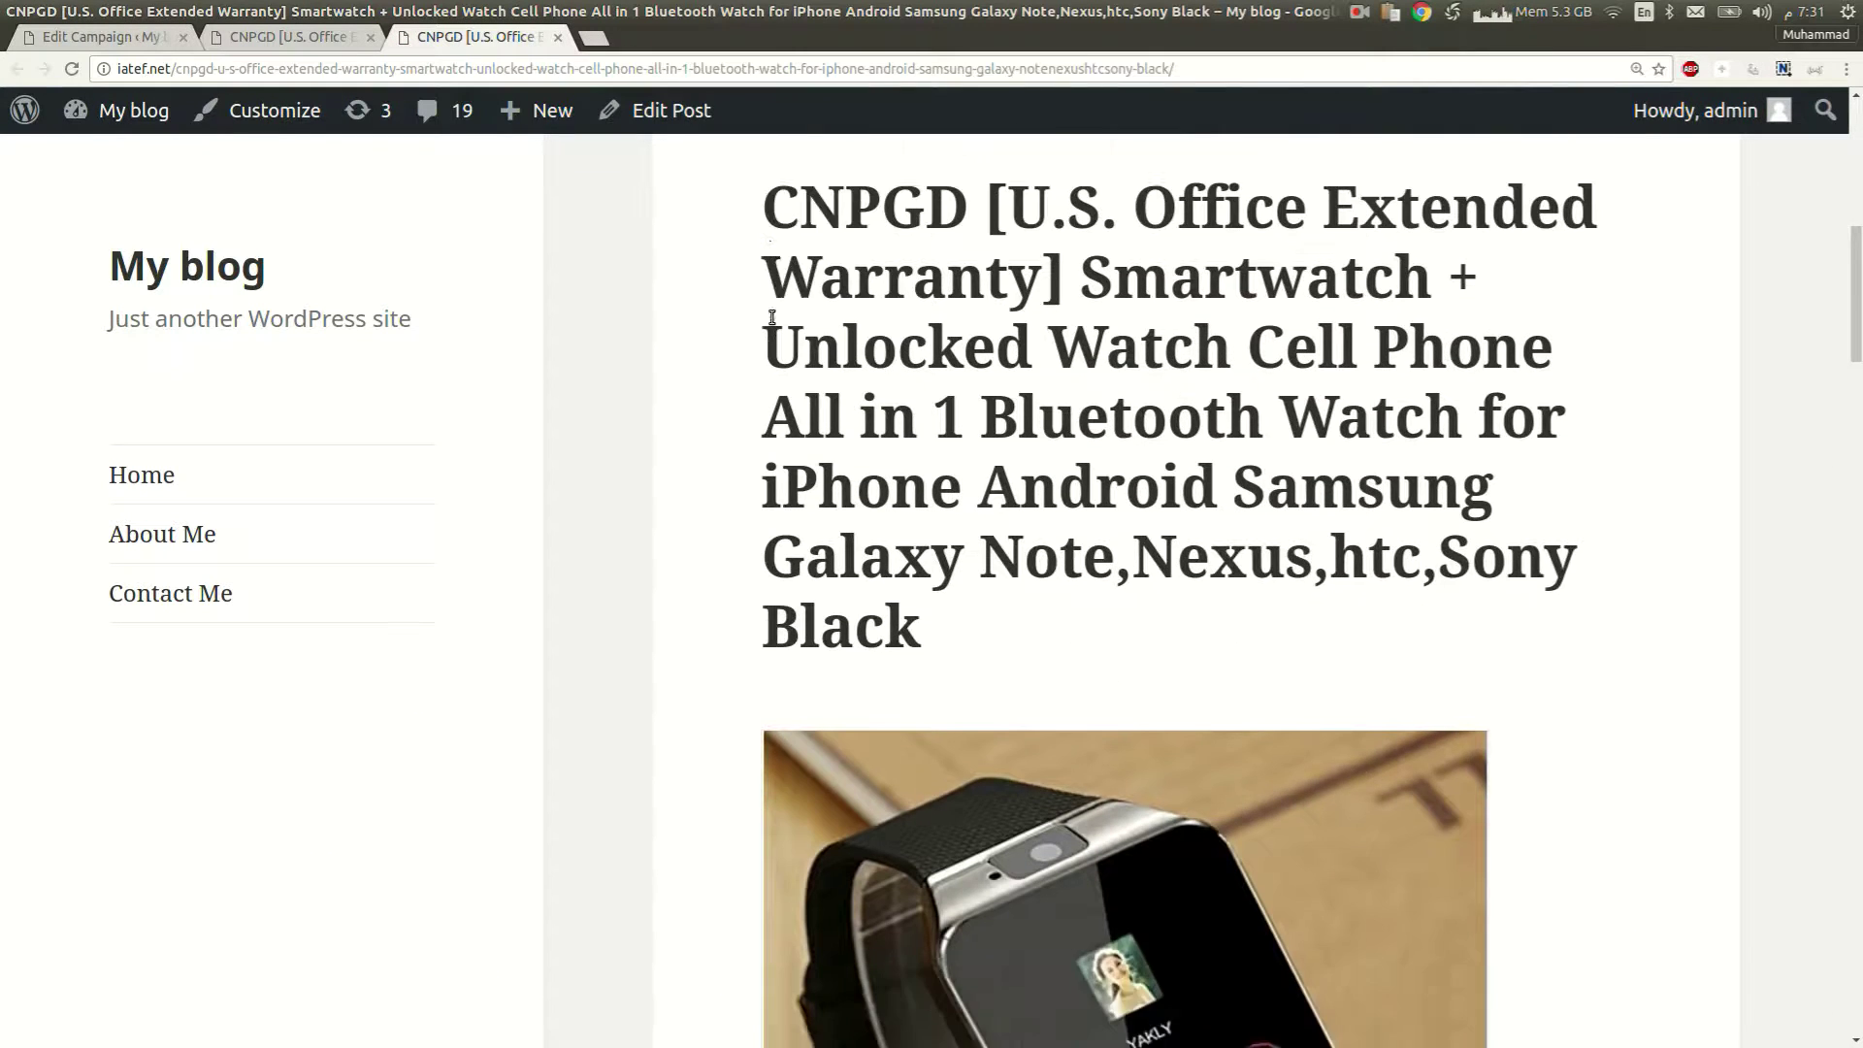
scroll(771, 317, down, 3)
scroll(770, 317, down, 4)
scroll(770, 315, down, 3)
scroll(771, 317, down, 4)
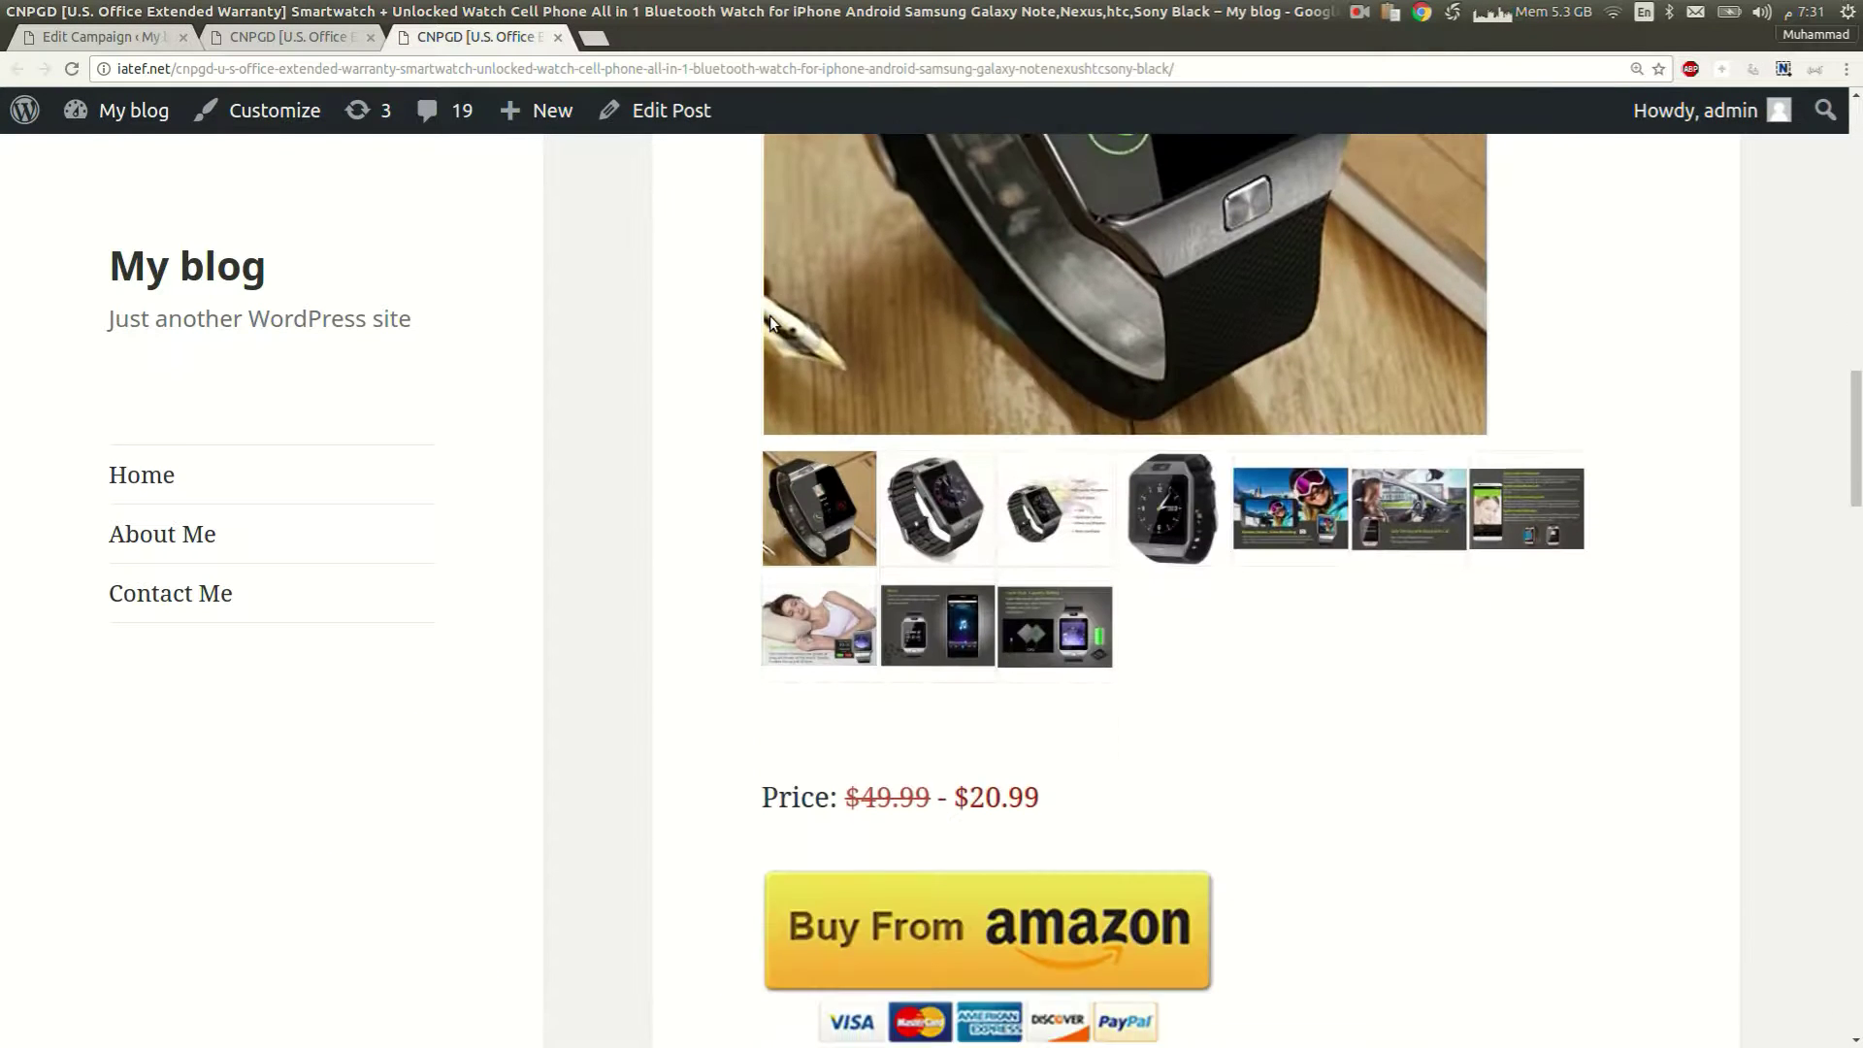
scroll(769, 316, down, 4)
scroll(771, 317, down, 3)
scroll(771, 316, down, 3)
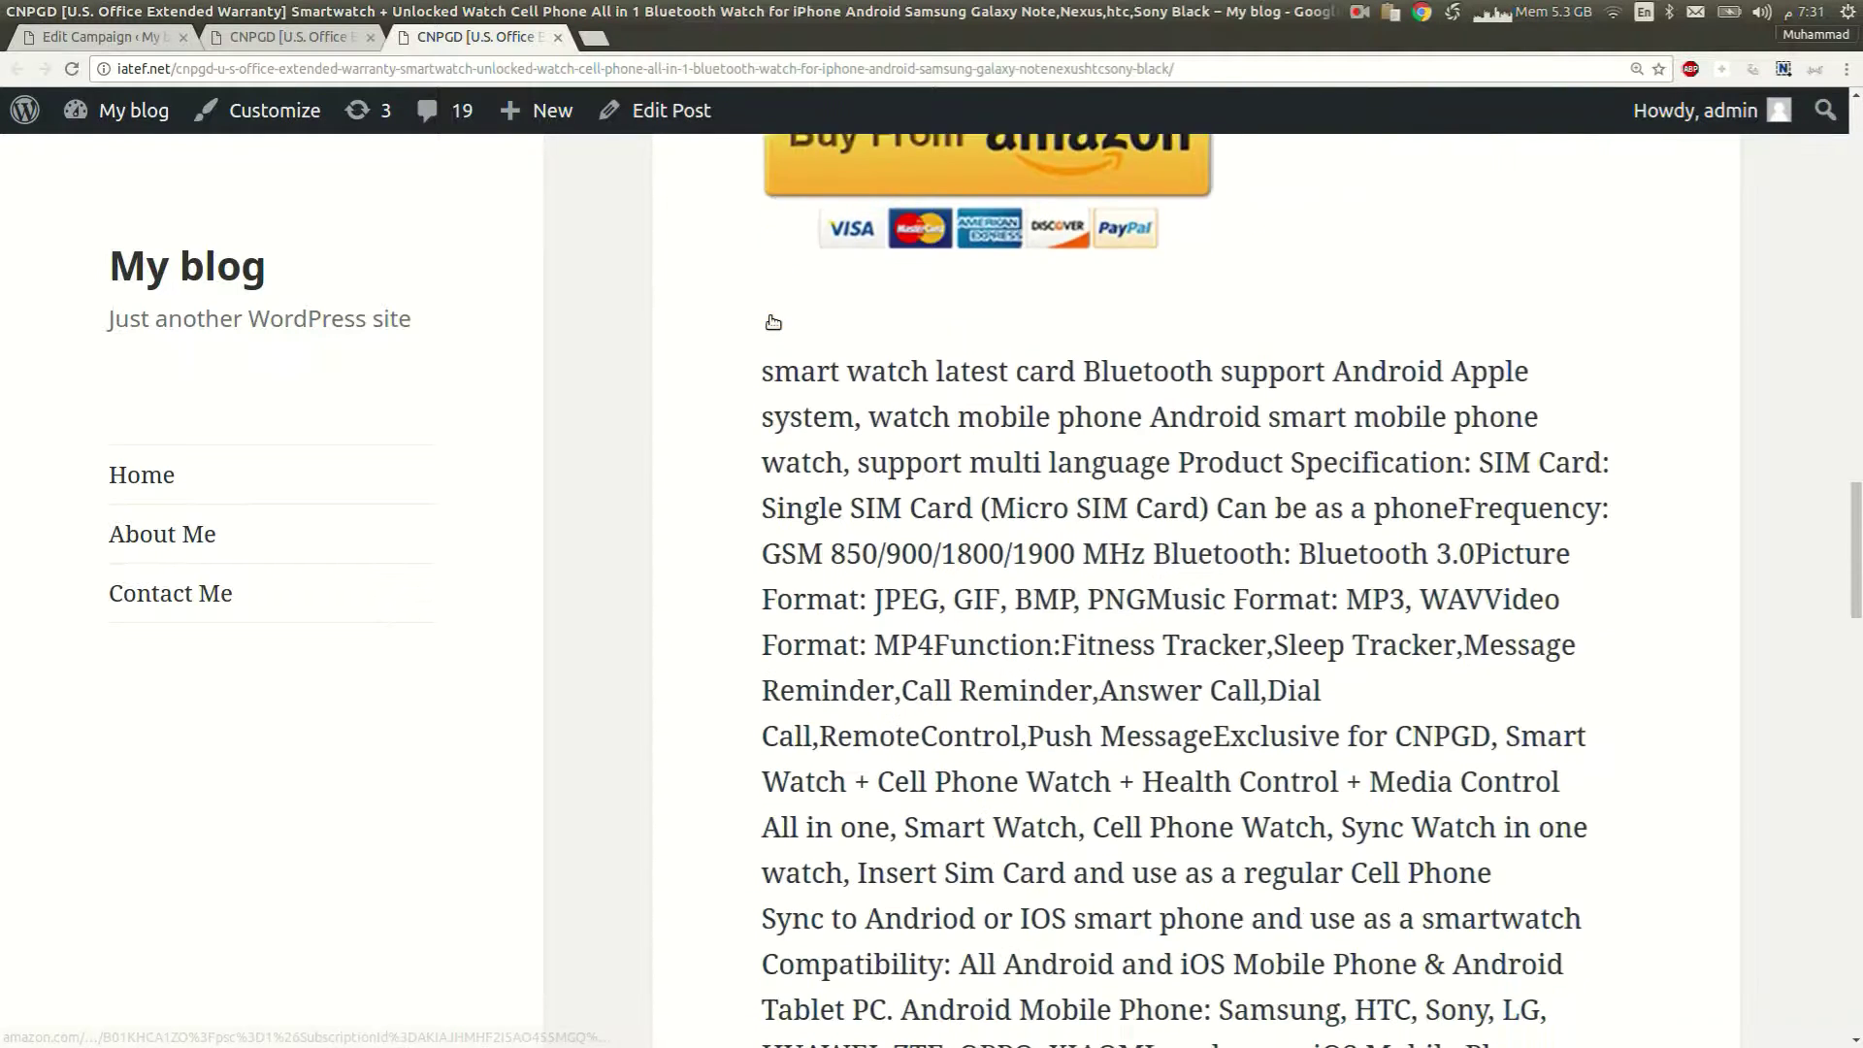
scroll(769, 315, down, 3)
scroll(770, 316, down, 4)
scroll(770, 315, down, 3)
scroll(769, 315, down, 3)
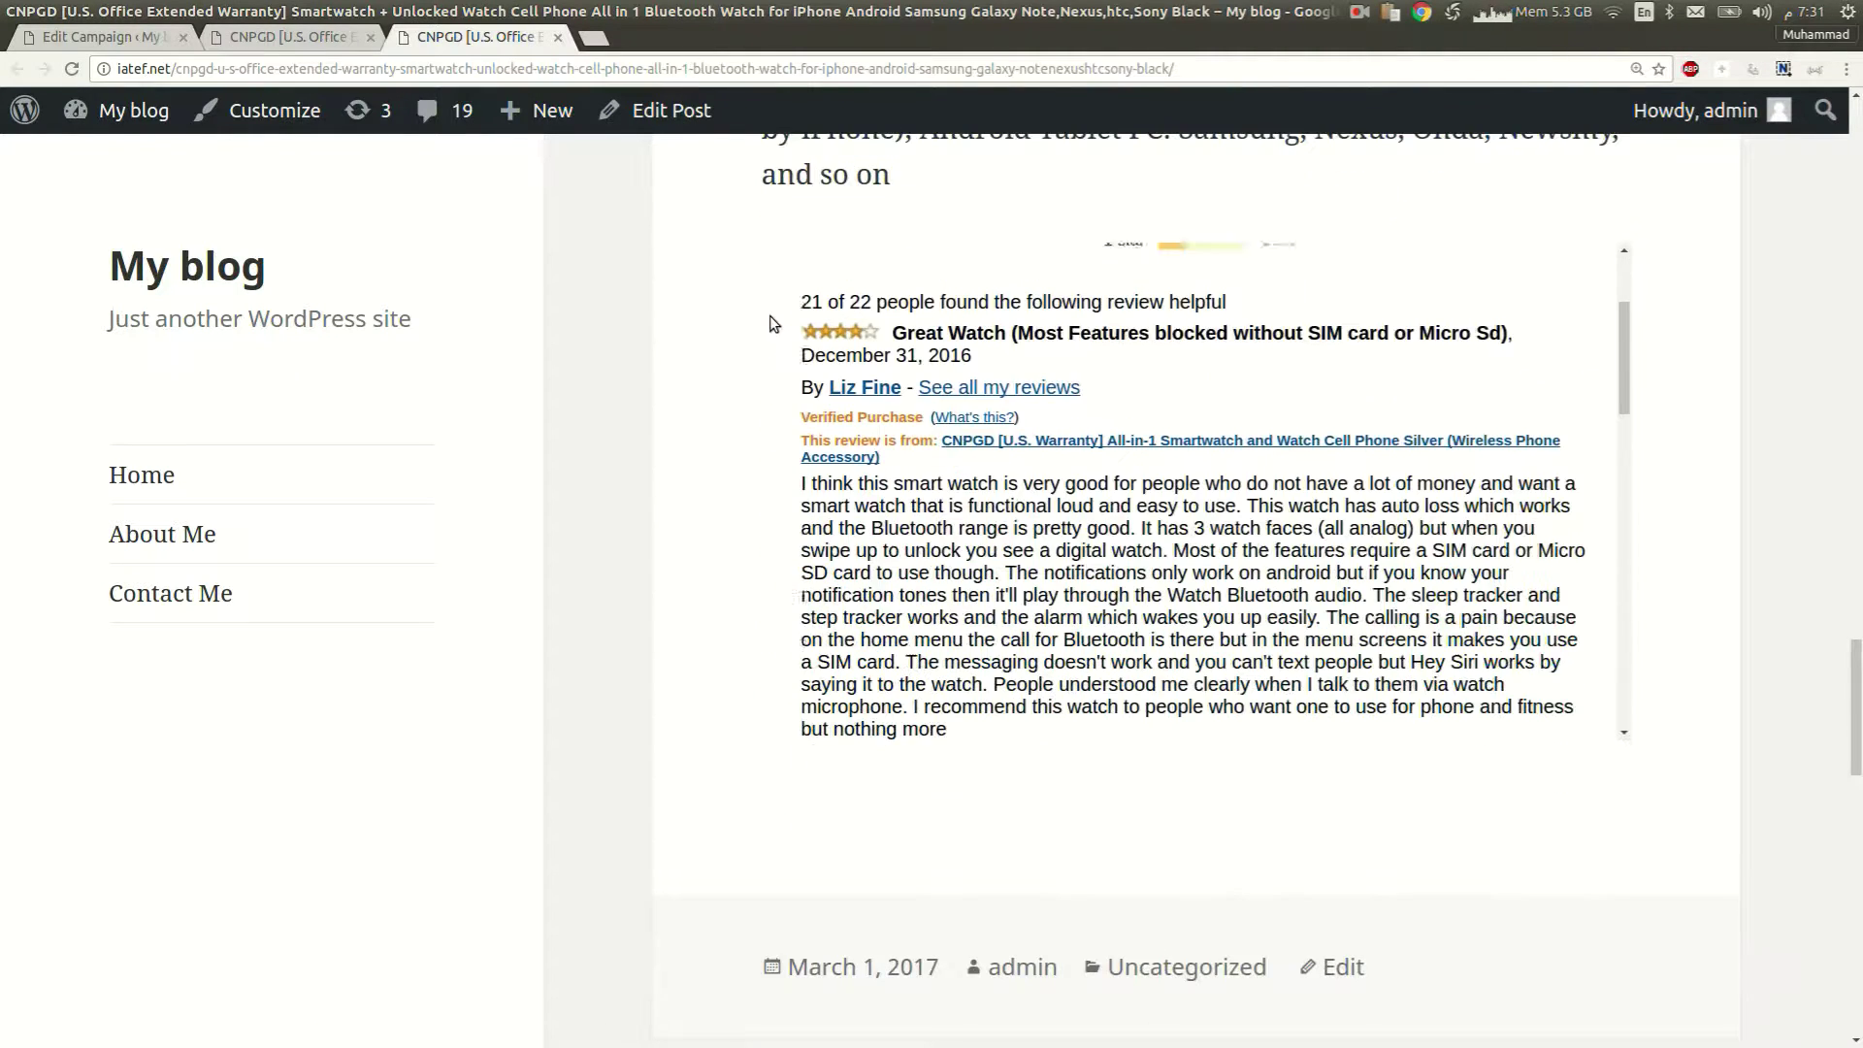
scroll(770, 315, down, 2)
scroll(771, 316, down, 3)
scroll(770, 316, down, 3)
scroll(770, 316, down, 3)
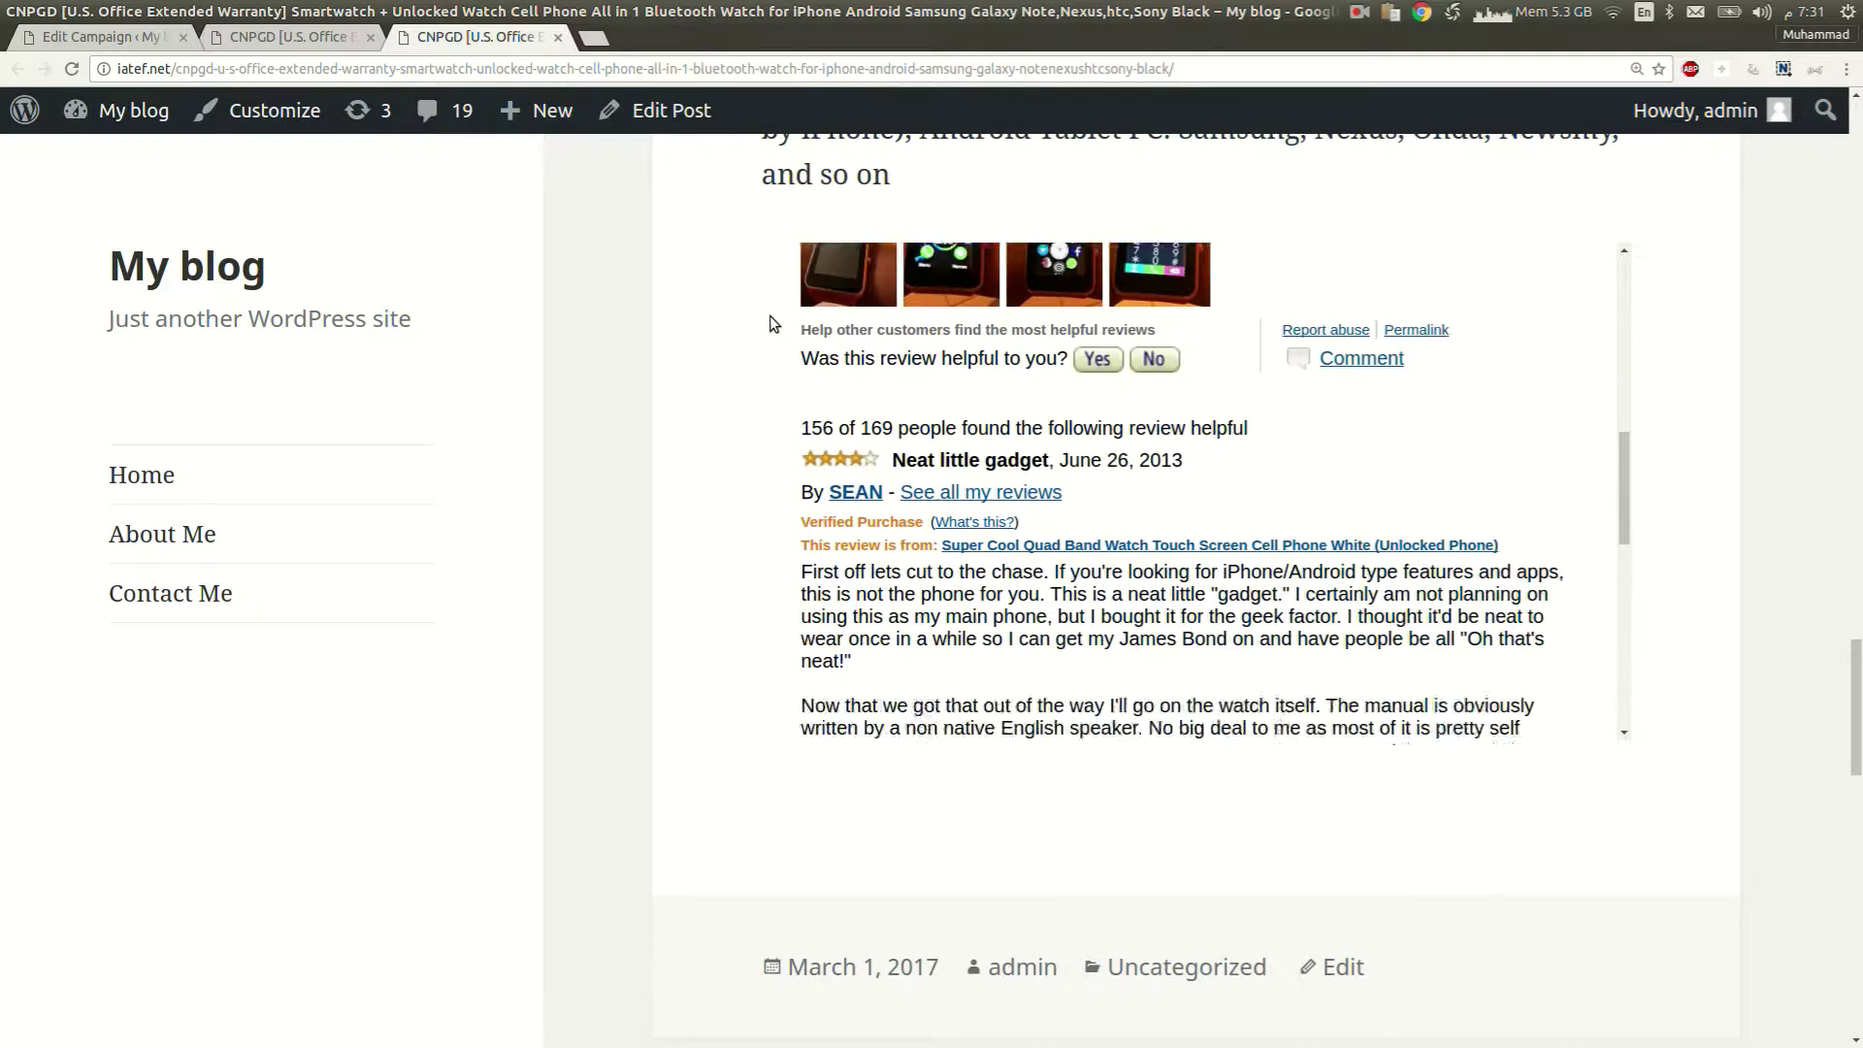
scroll(771, 316, down, 3)
scroll(771, 316, down, 3)
scroll(769, 317, down, 3)
scroll(770, 316, down, 3)
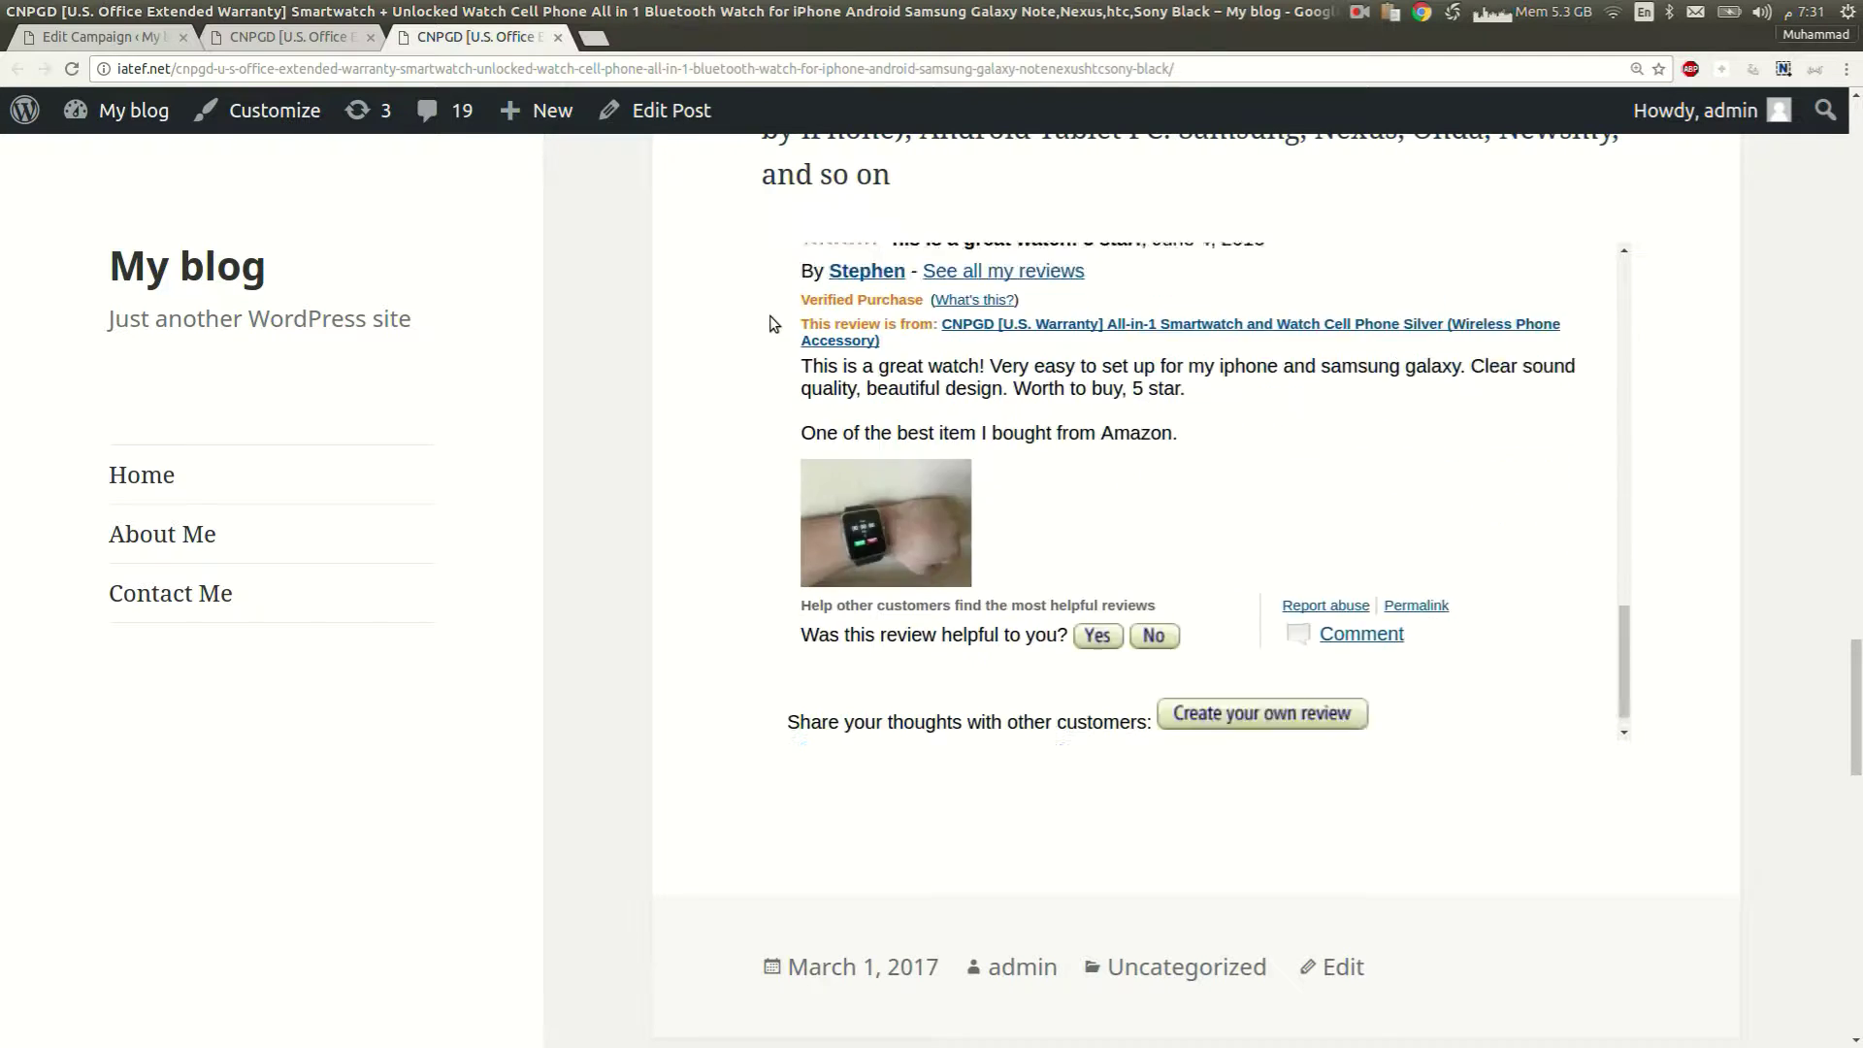
scroll(771, 315, down, 2)
drag(1856, 720, 1856, 430)
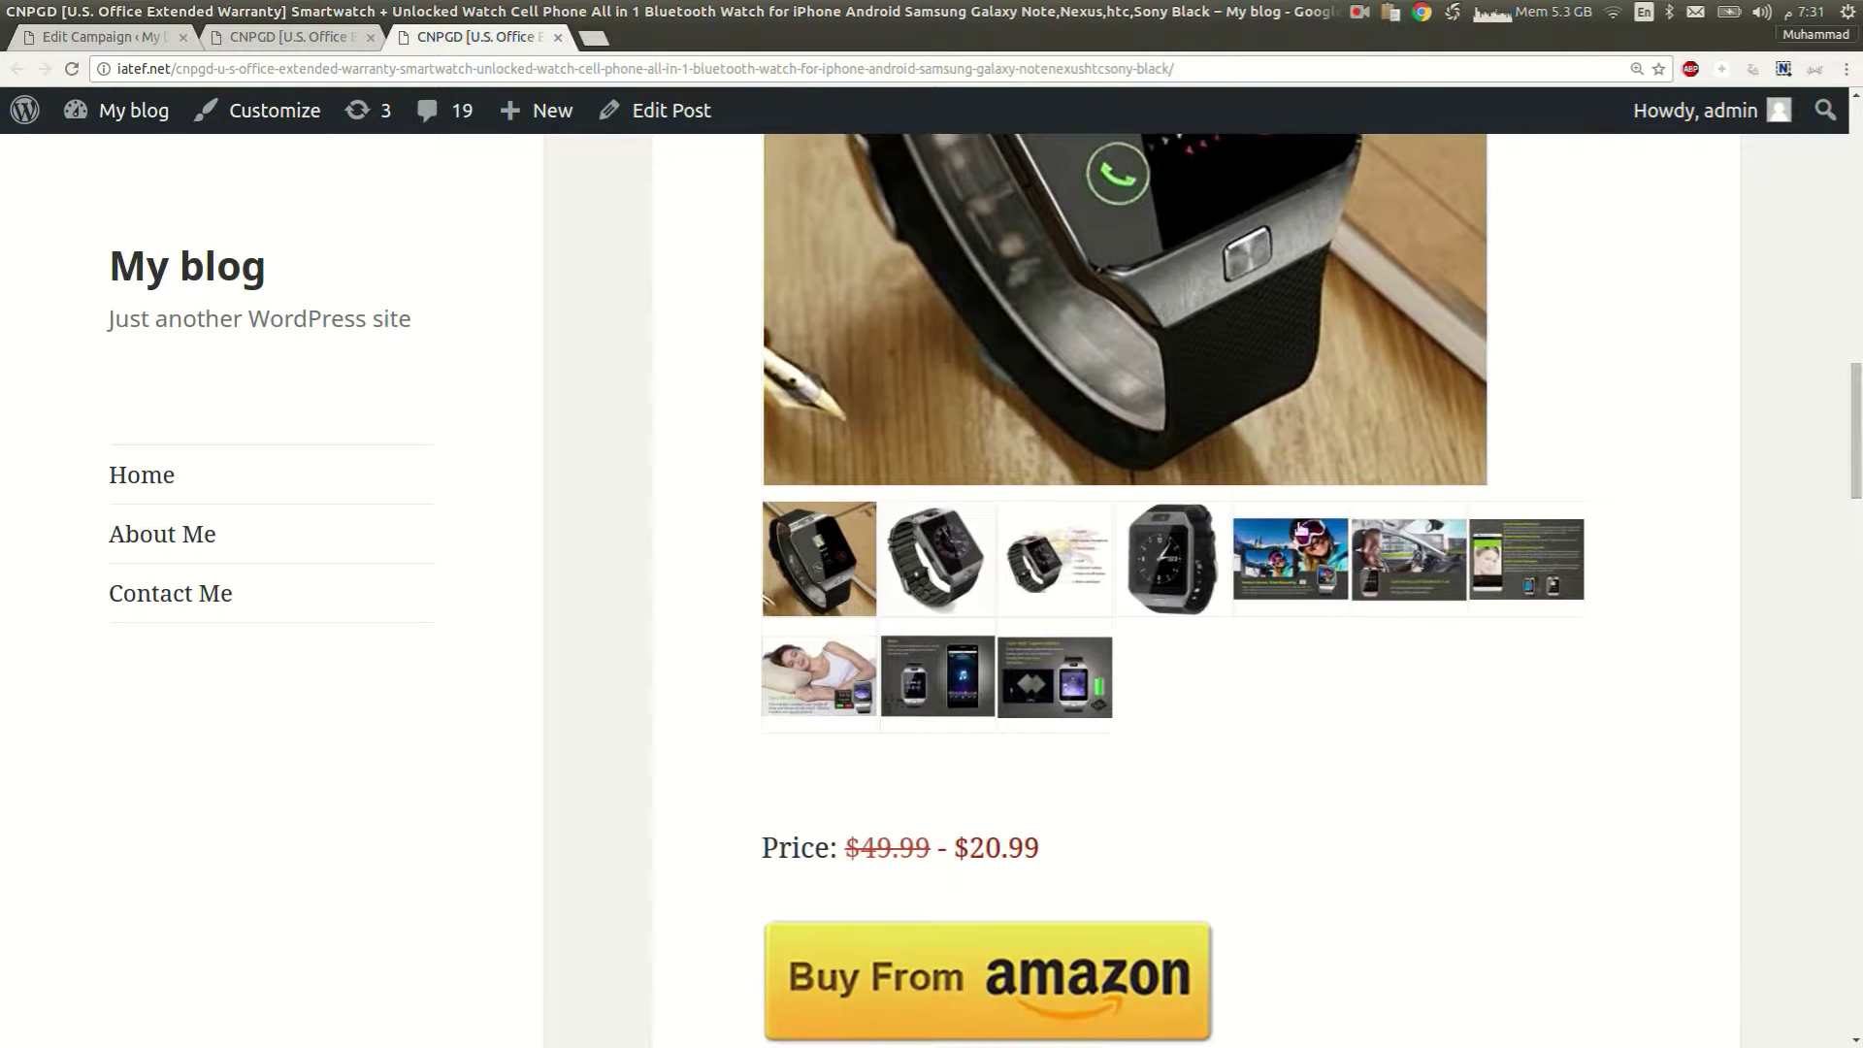
scroll(874, 569, up, 1)
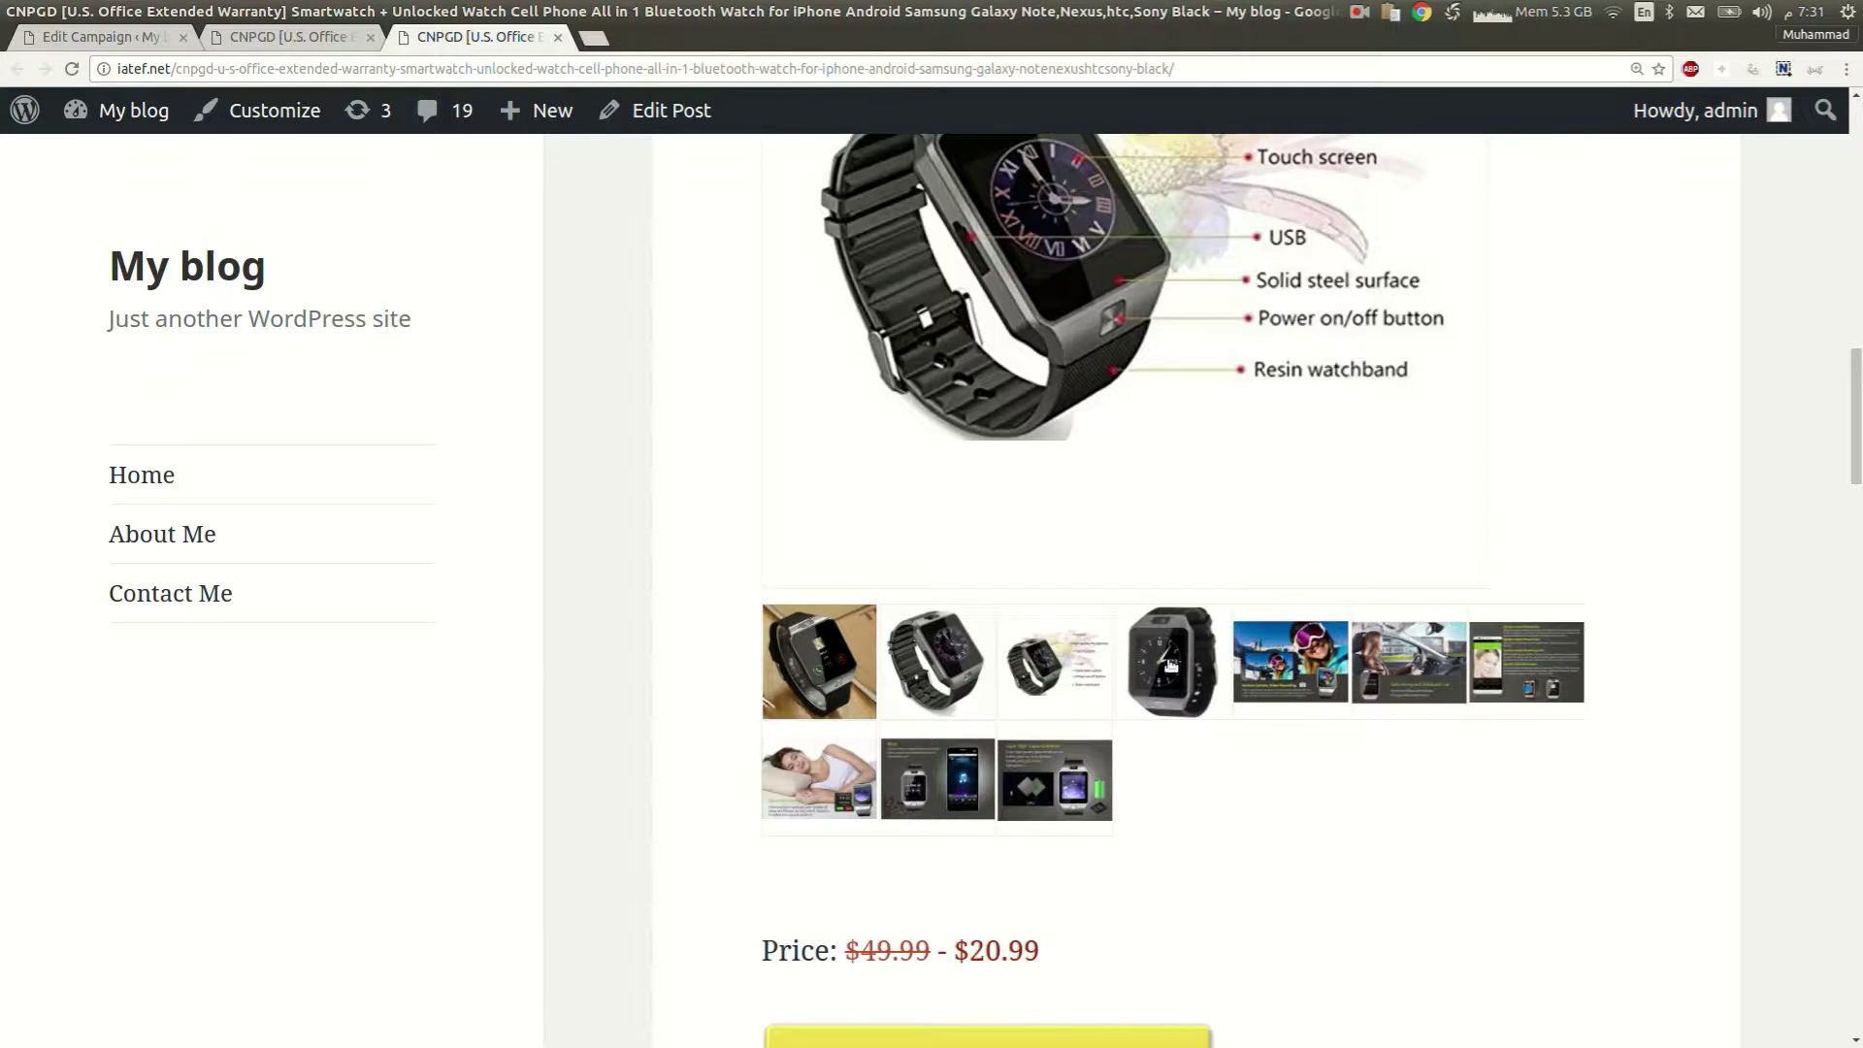
scroll(1182, 663, up, 1)
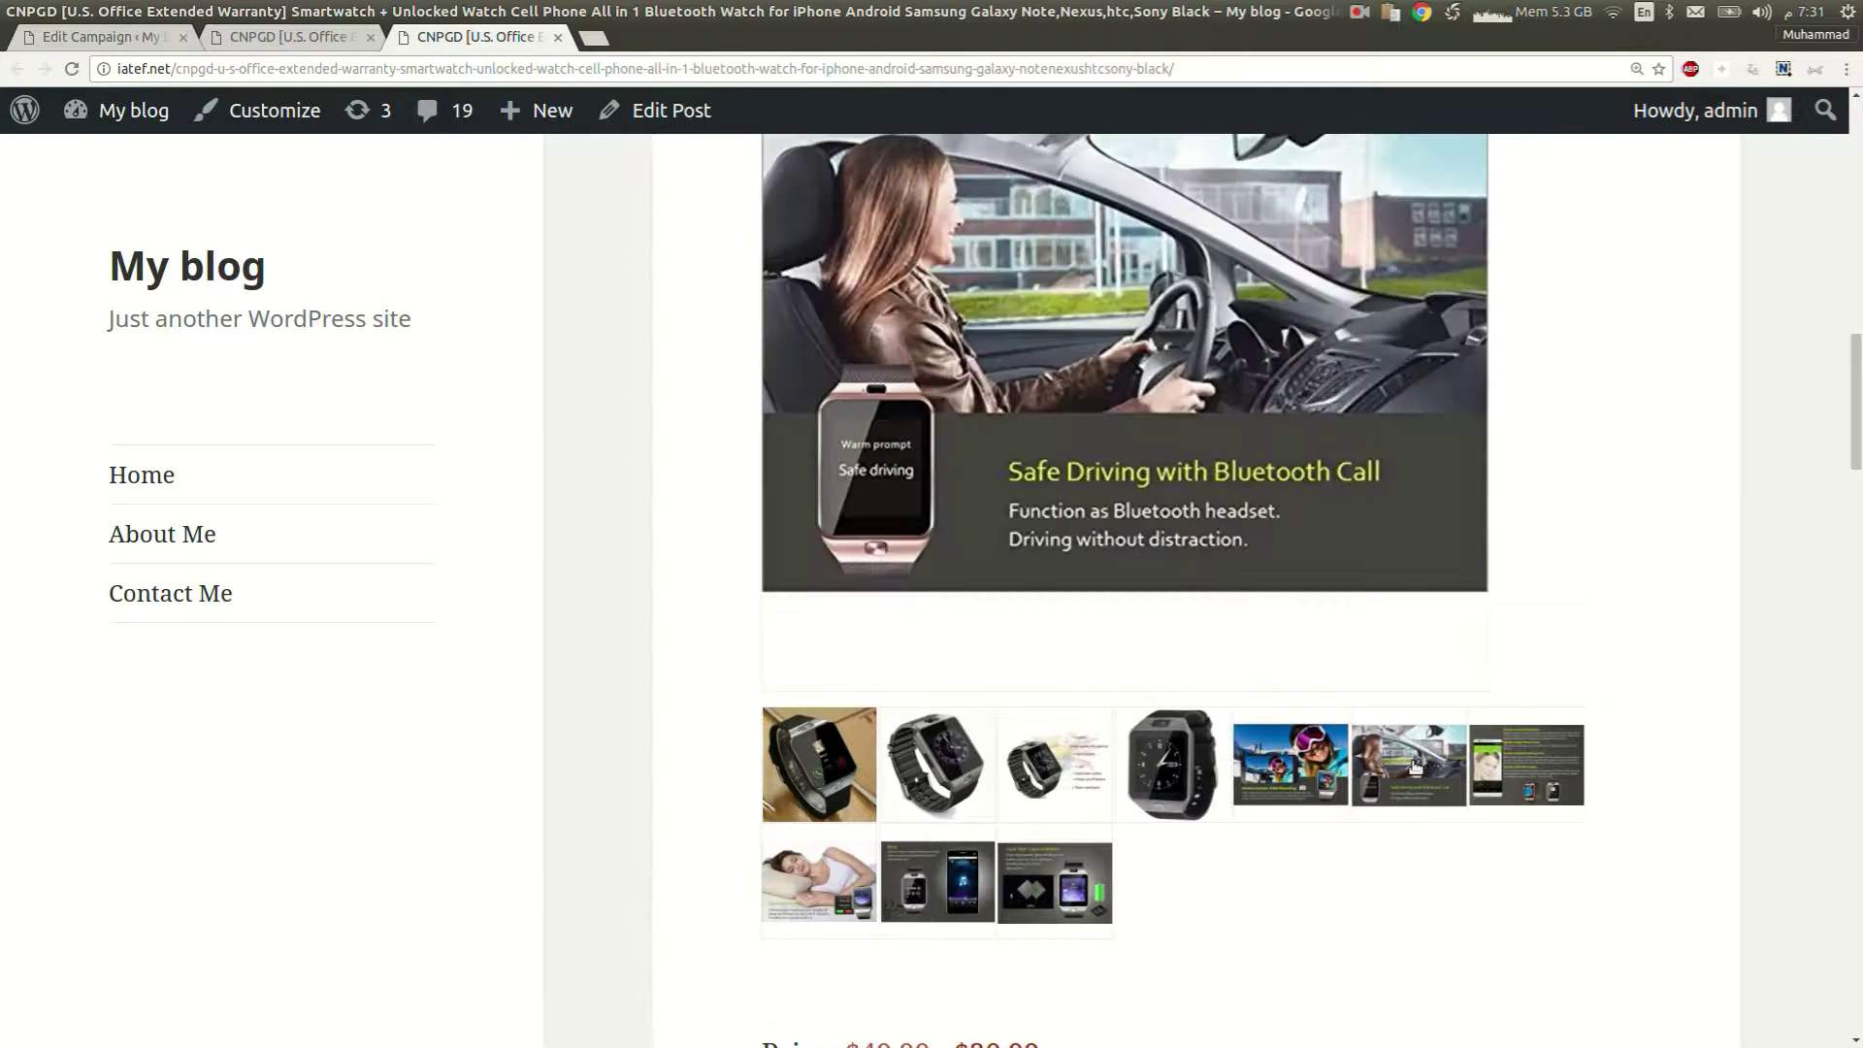
scroll(1376, 767, up, 1)
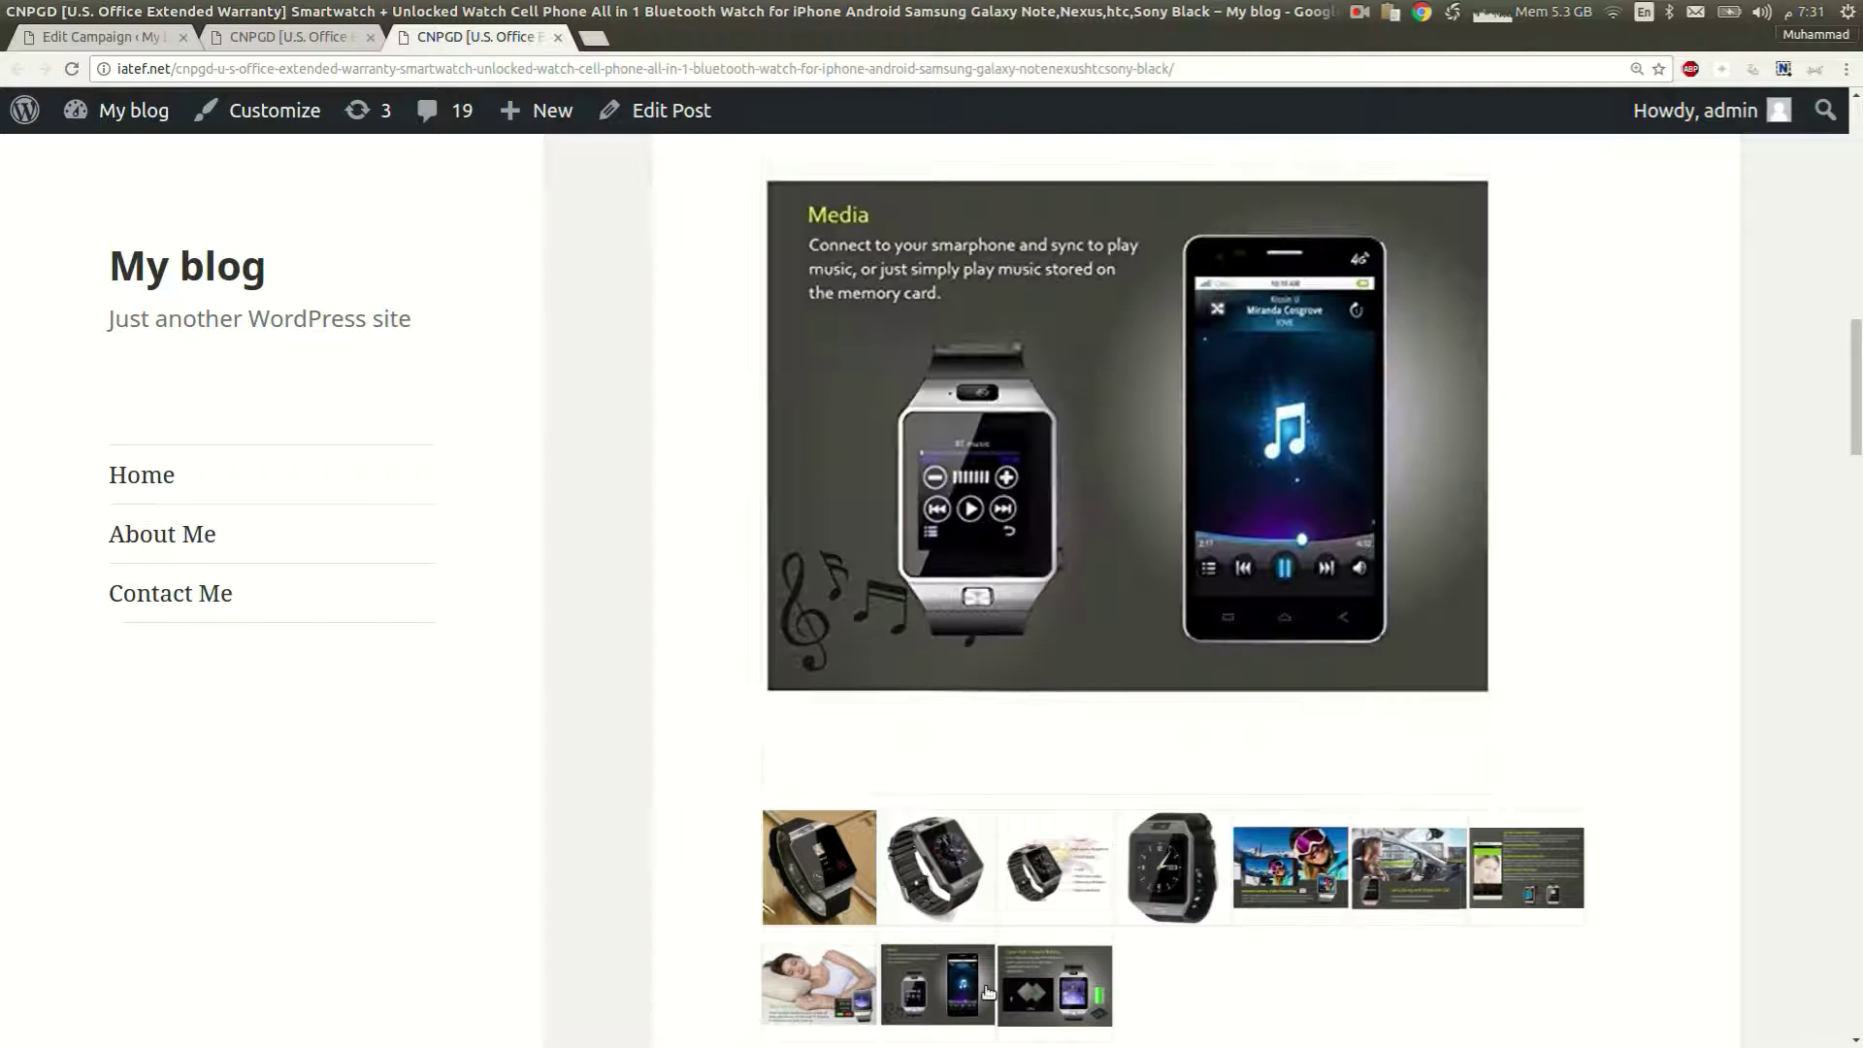
scroll(991, 800, down, 3)
scroll(975, 793, down, 2)
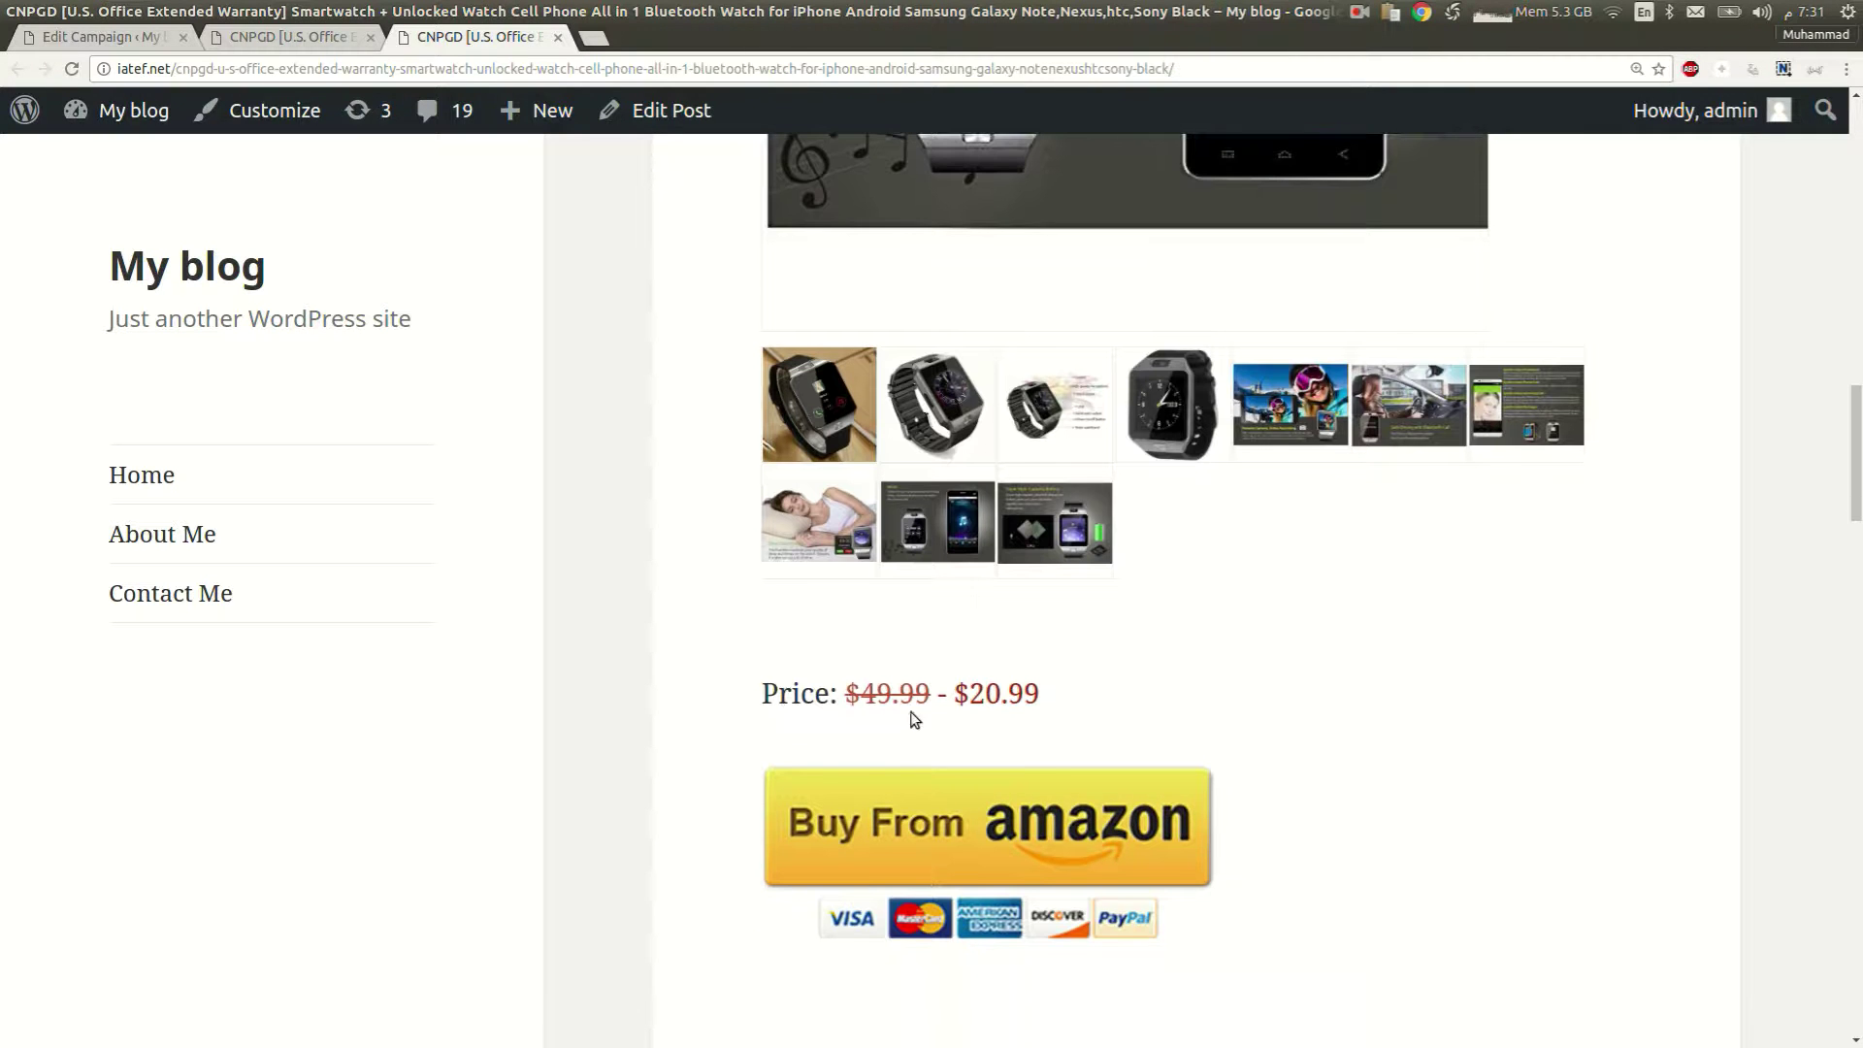
Follow the post's Buy From Amazon button to the smartwatch's Amazon page.
click(918, 856)
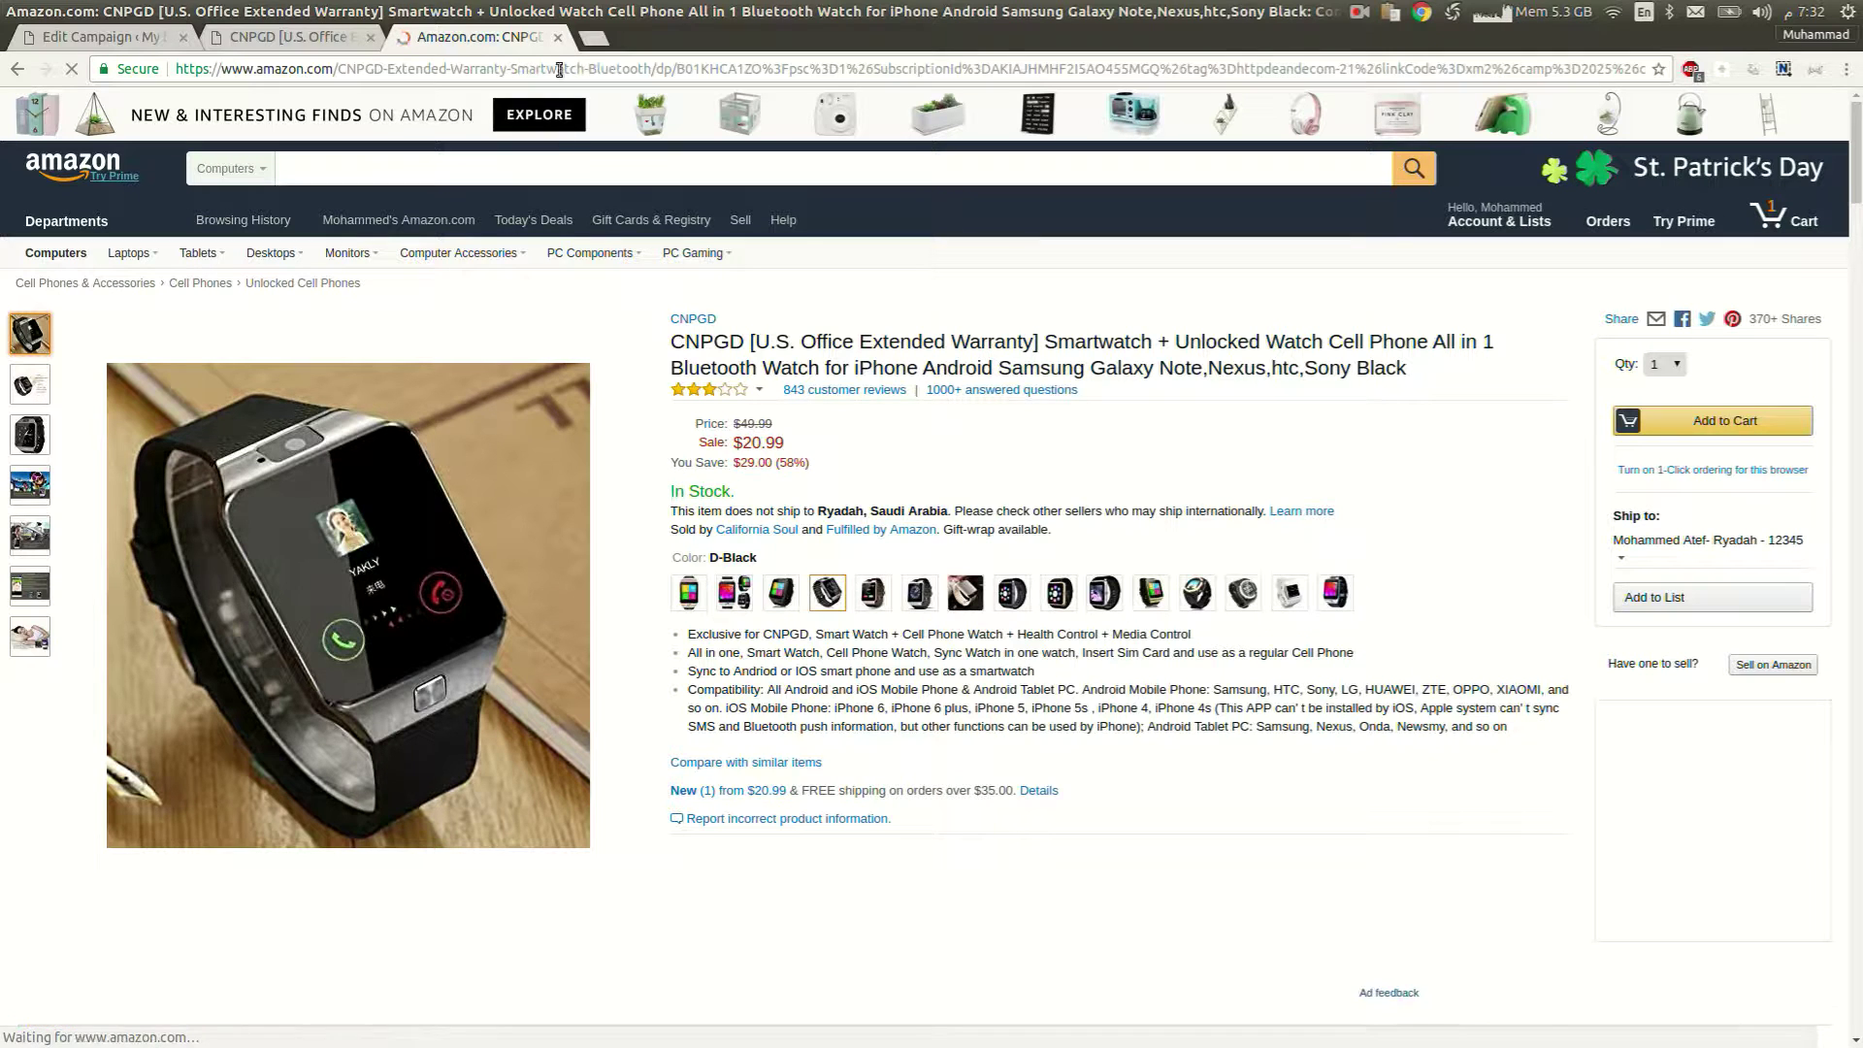
Close the Amazon product tab.
click(292, 37)
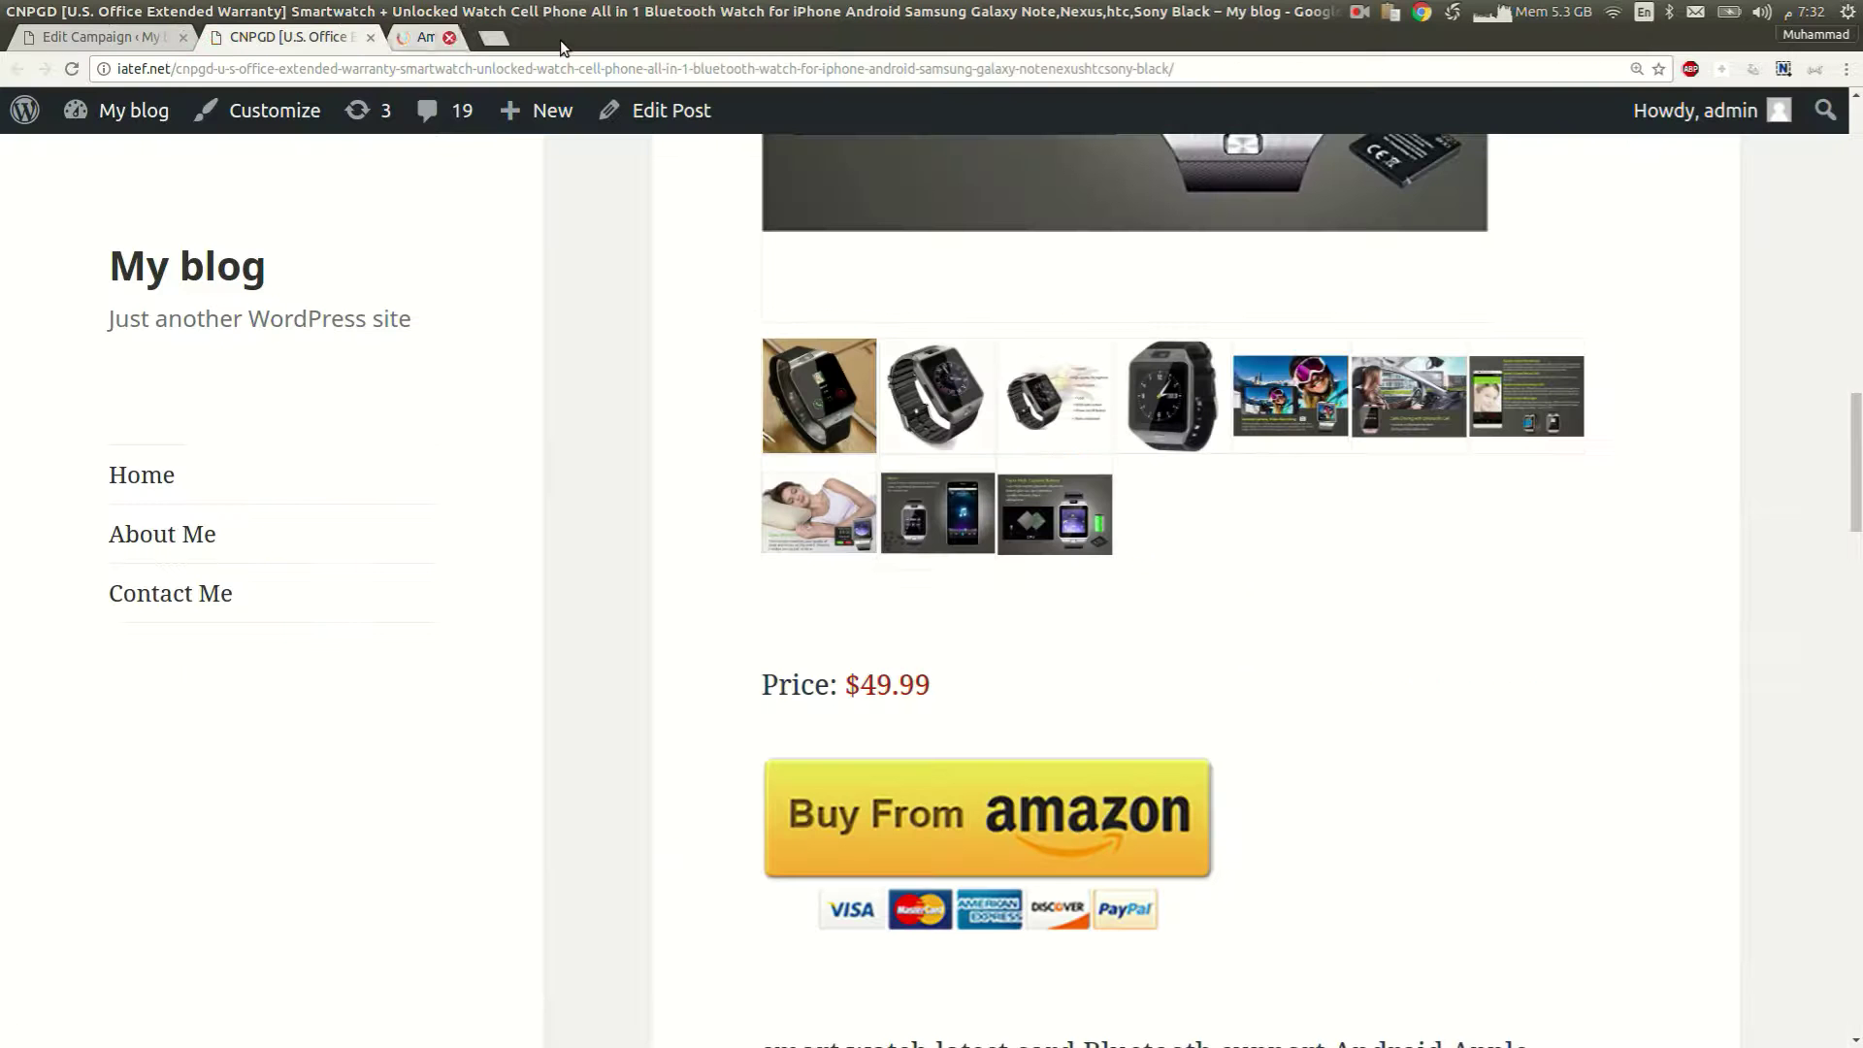
scroll(661, 389, up, 1)
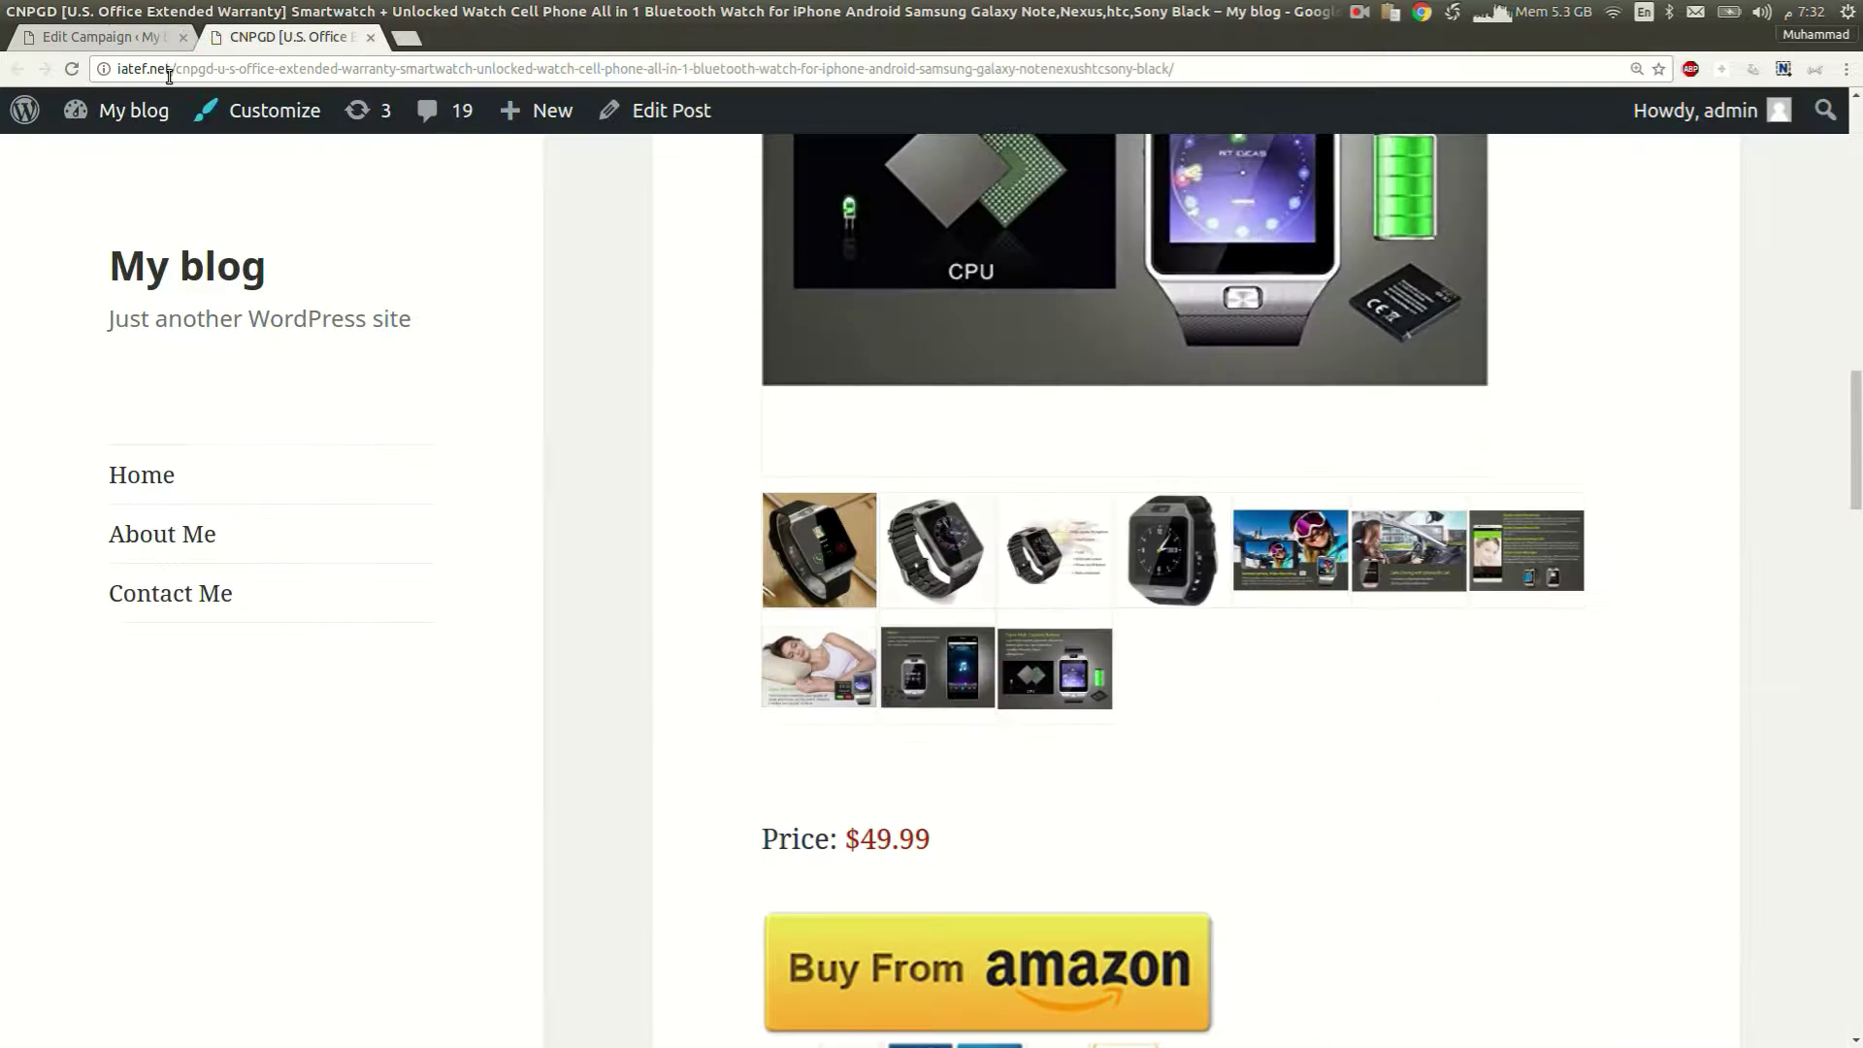
Back in the campaign editor, dismiss the log and keep amazon.com with All Departments.
click(102, 36)
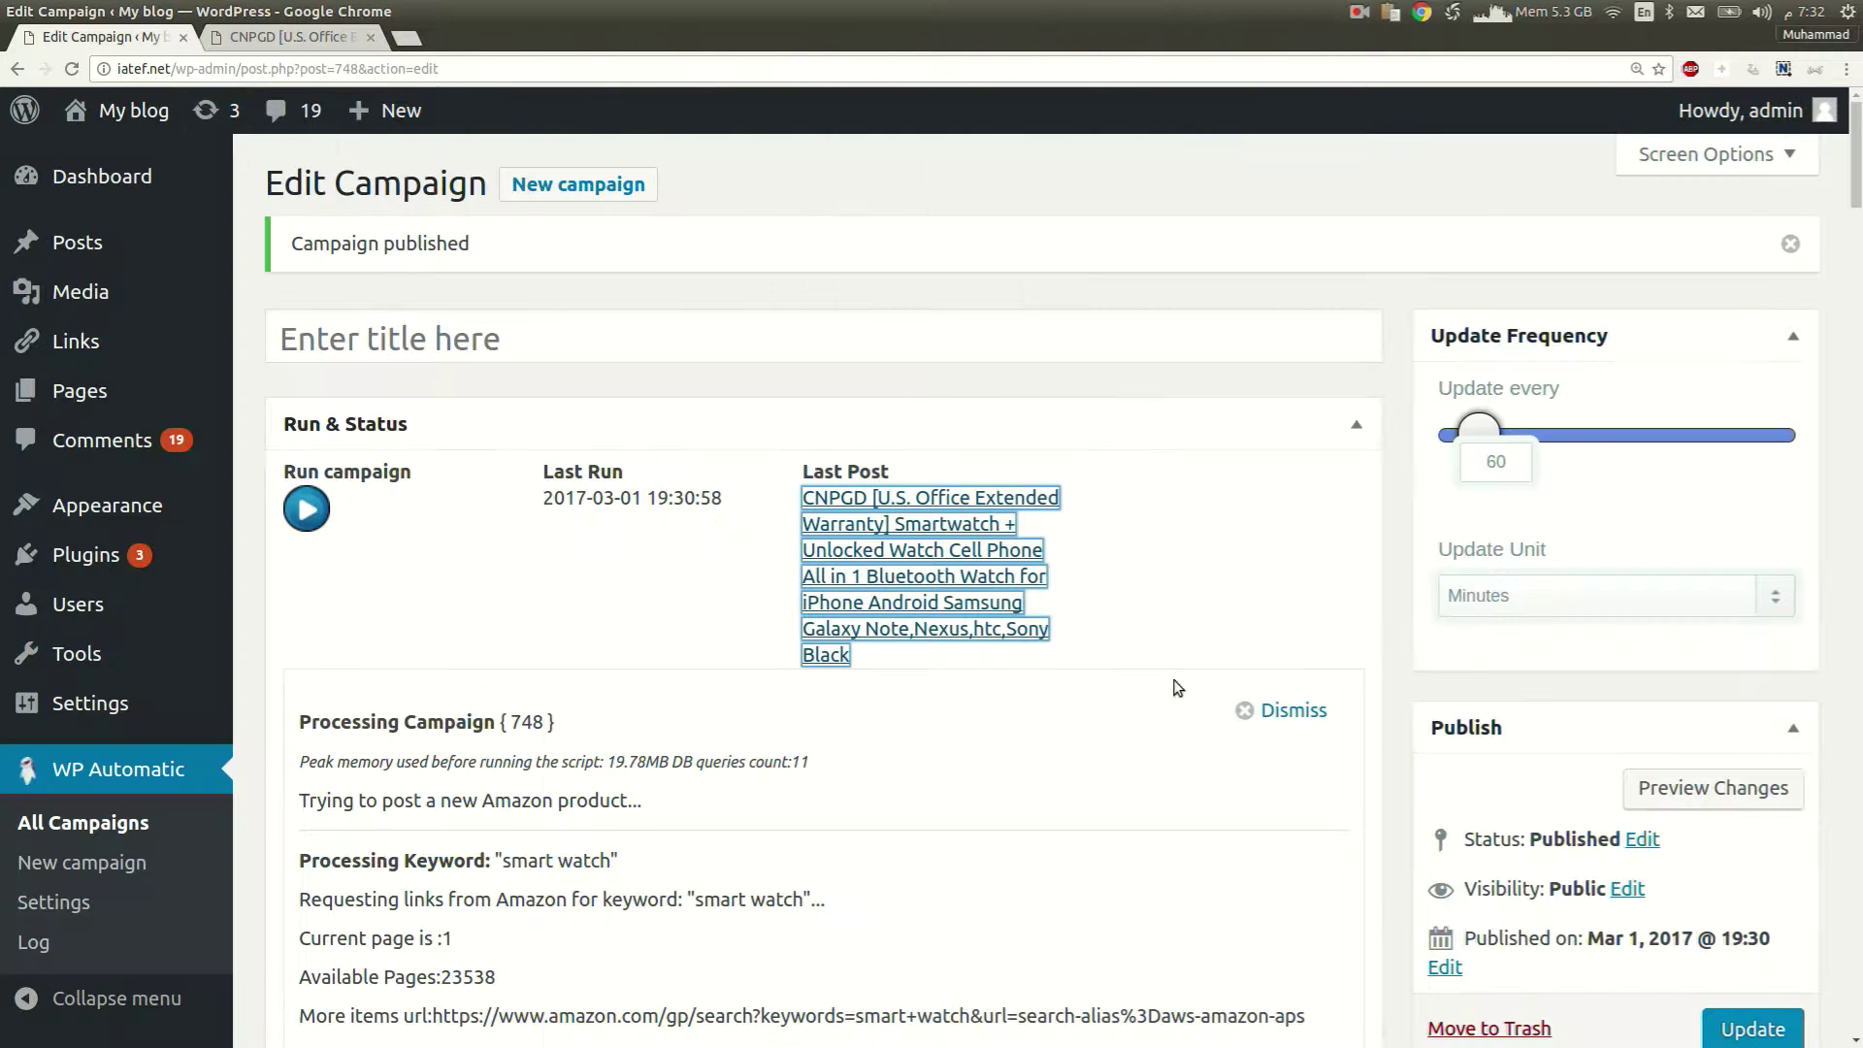
click(1282, 711)
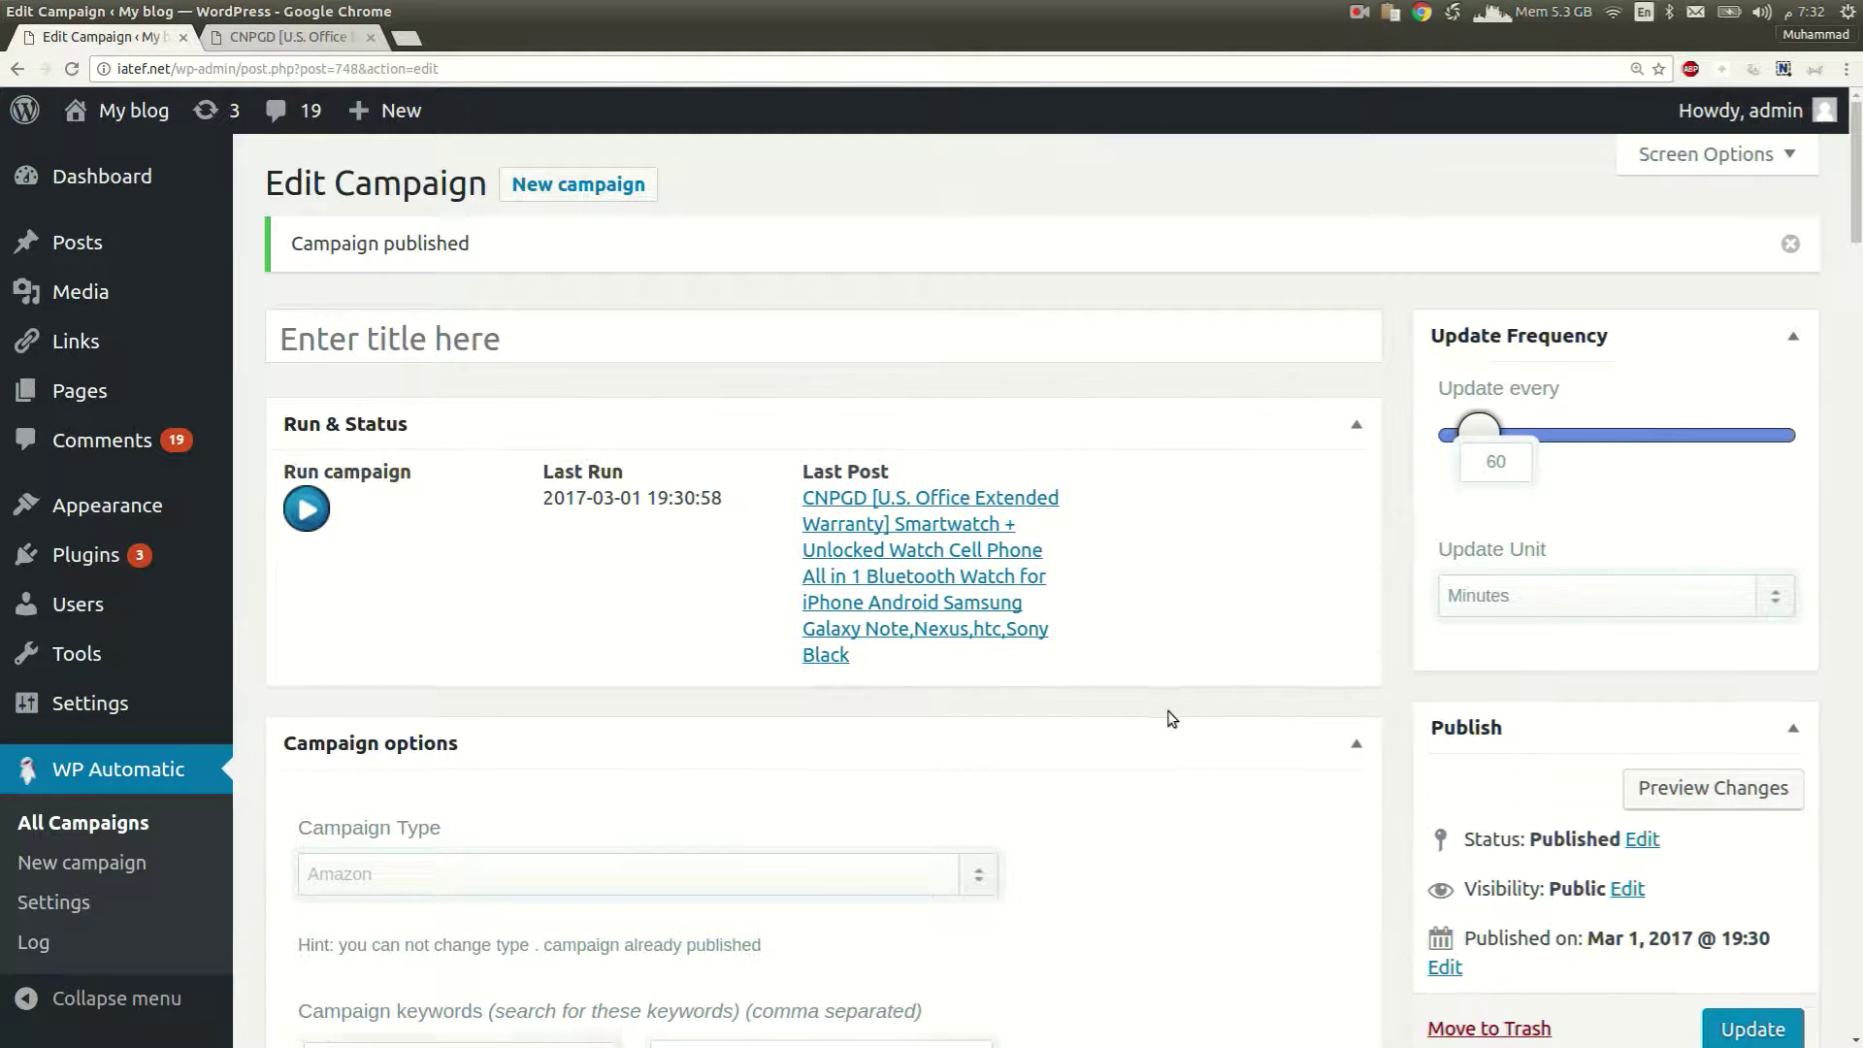
scroll(1179, 715, down, 3)
scroll(1172, 716, down, 3)
scroll(1170, 717, down, 2)
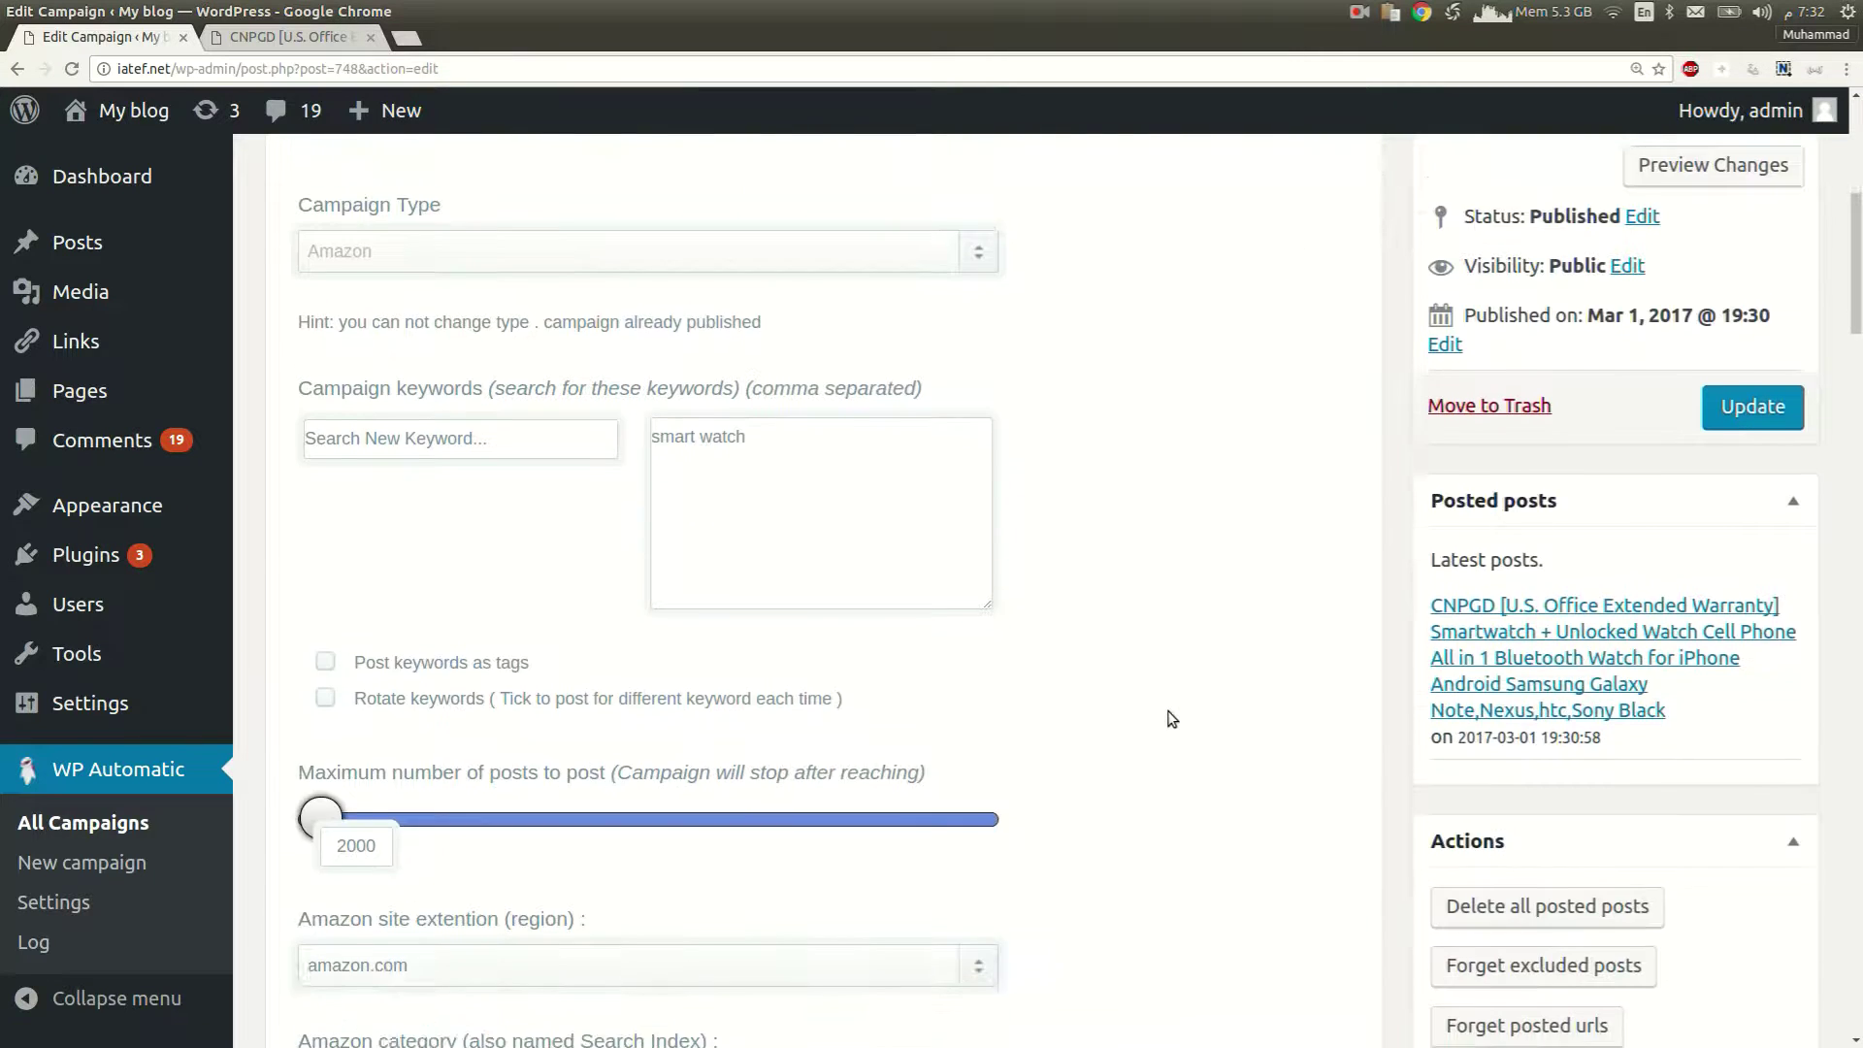
scroll(1169, 718, down, 2)
scroll(1169, 718, down, 1)
scroll(1169, 718, down, 1)
scroll(1168, 718, down, 1)
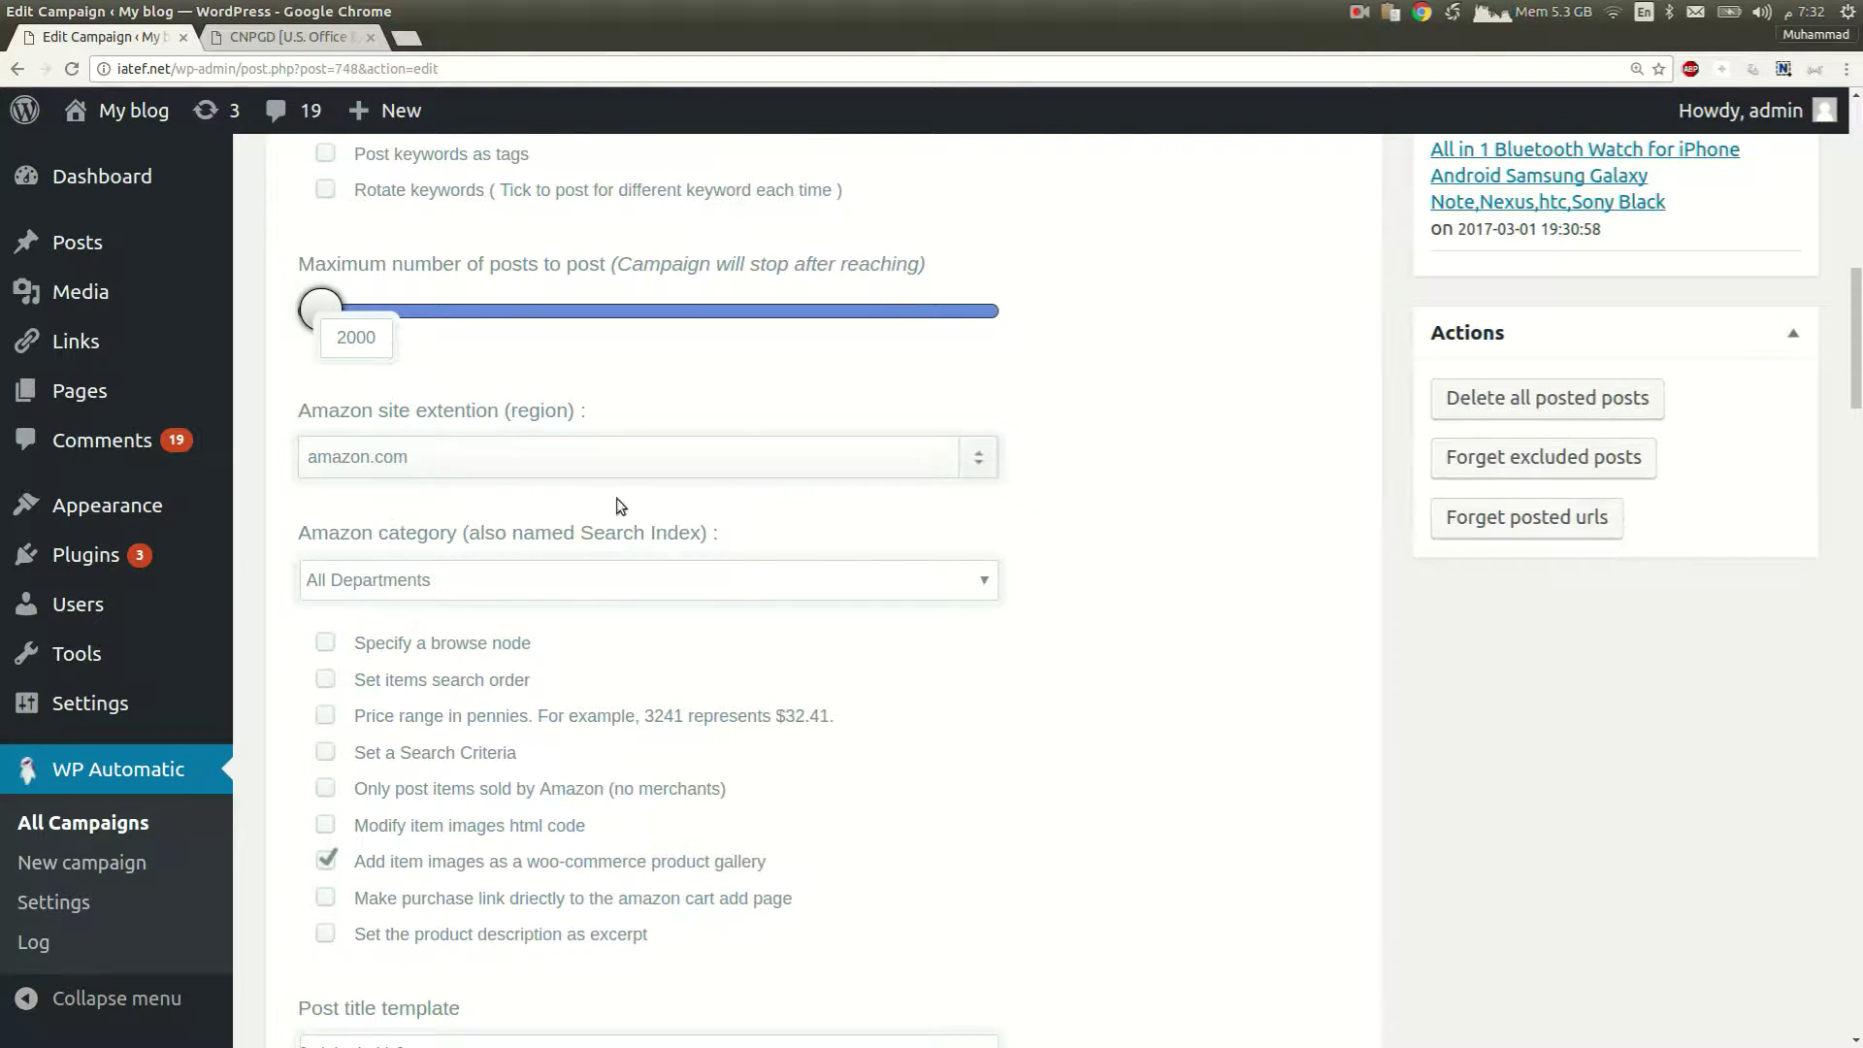
click(587, 459)
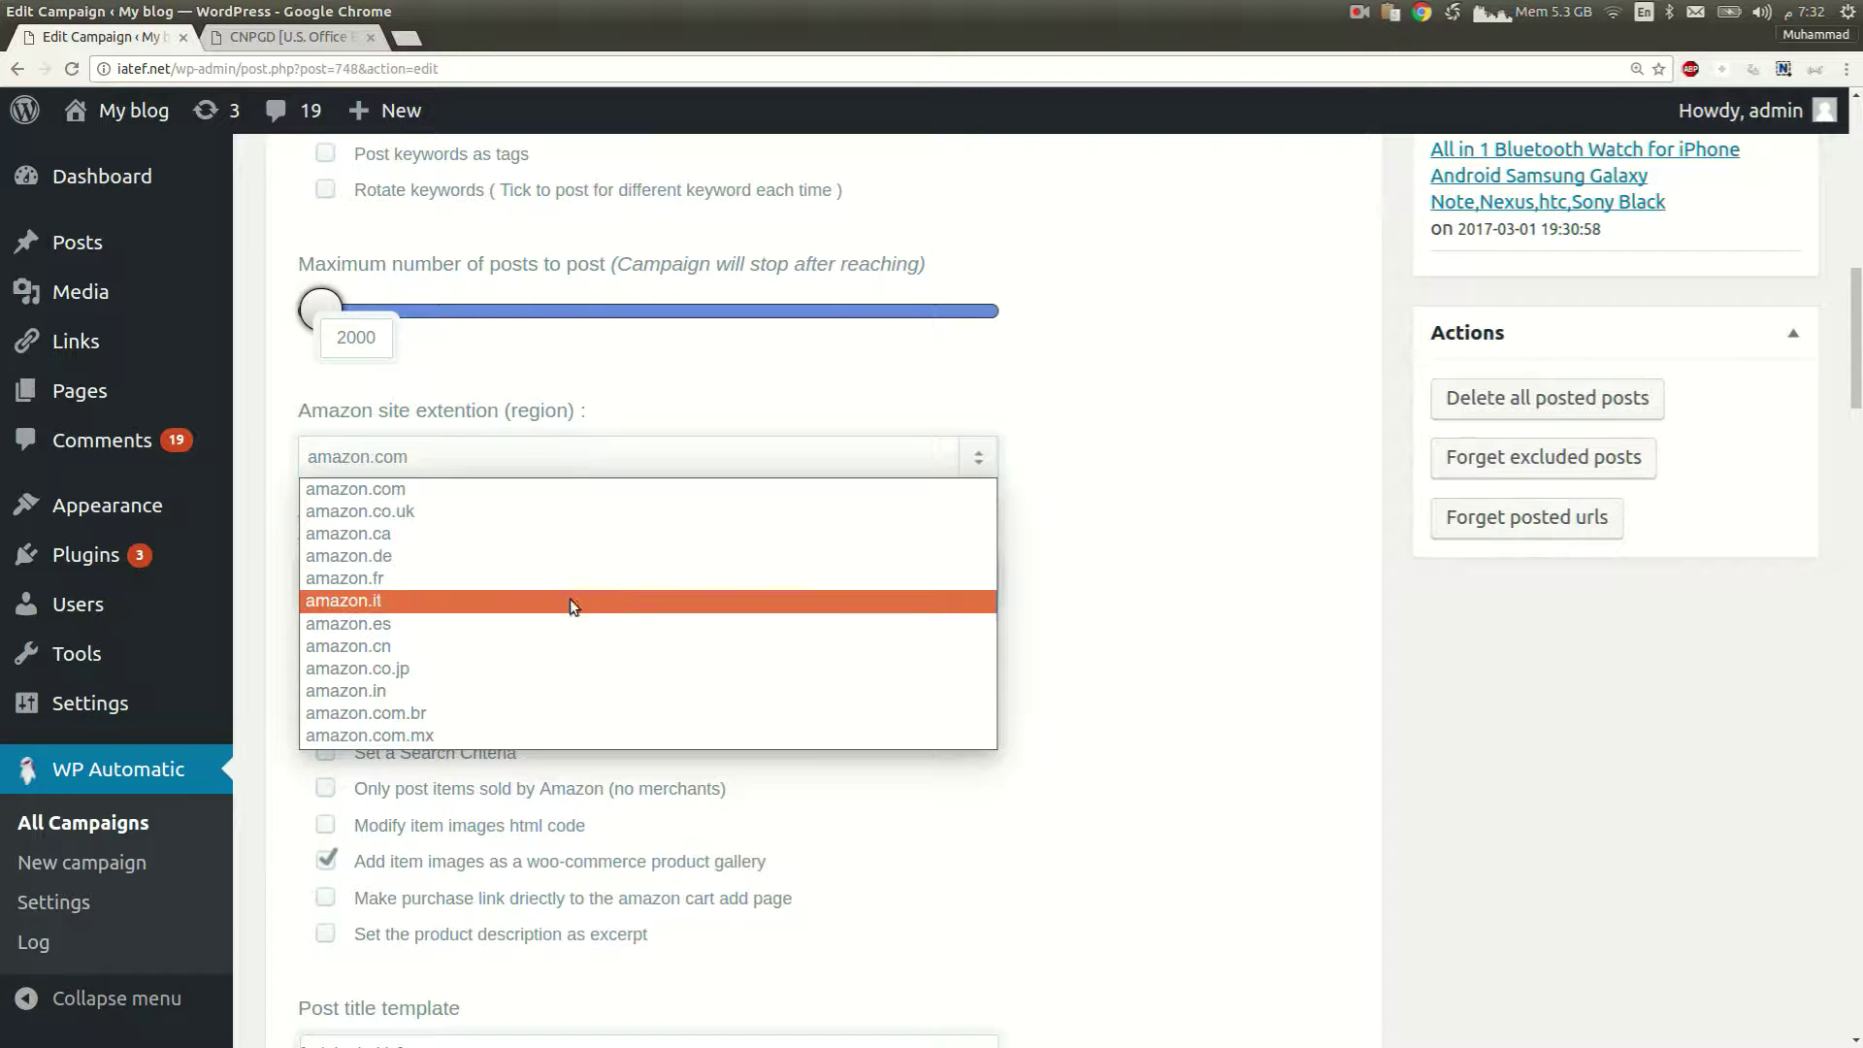
click(567, 461)
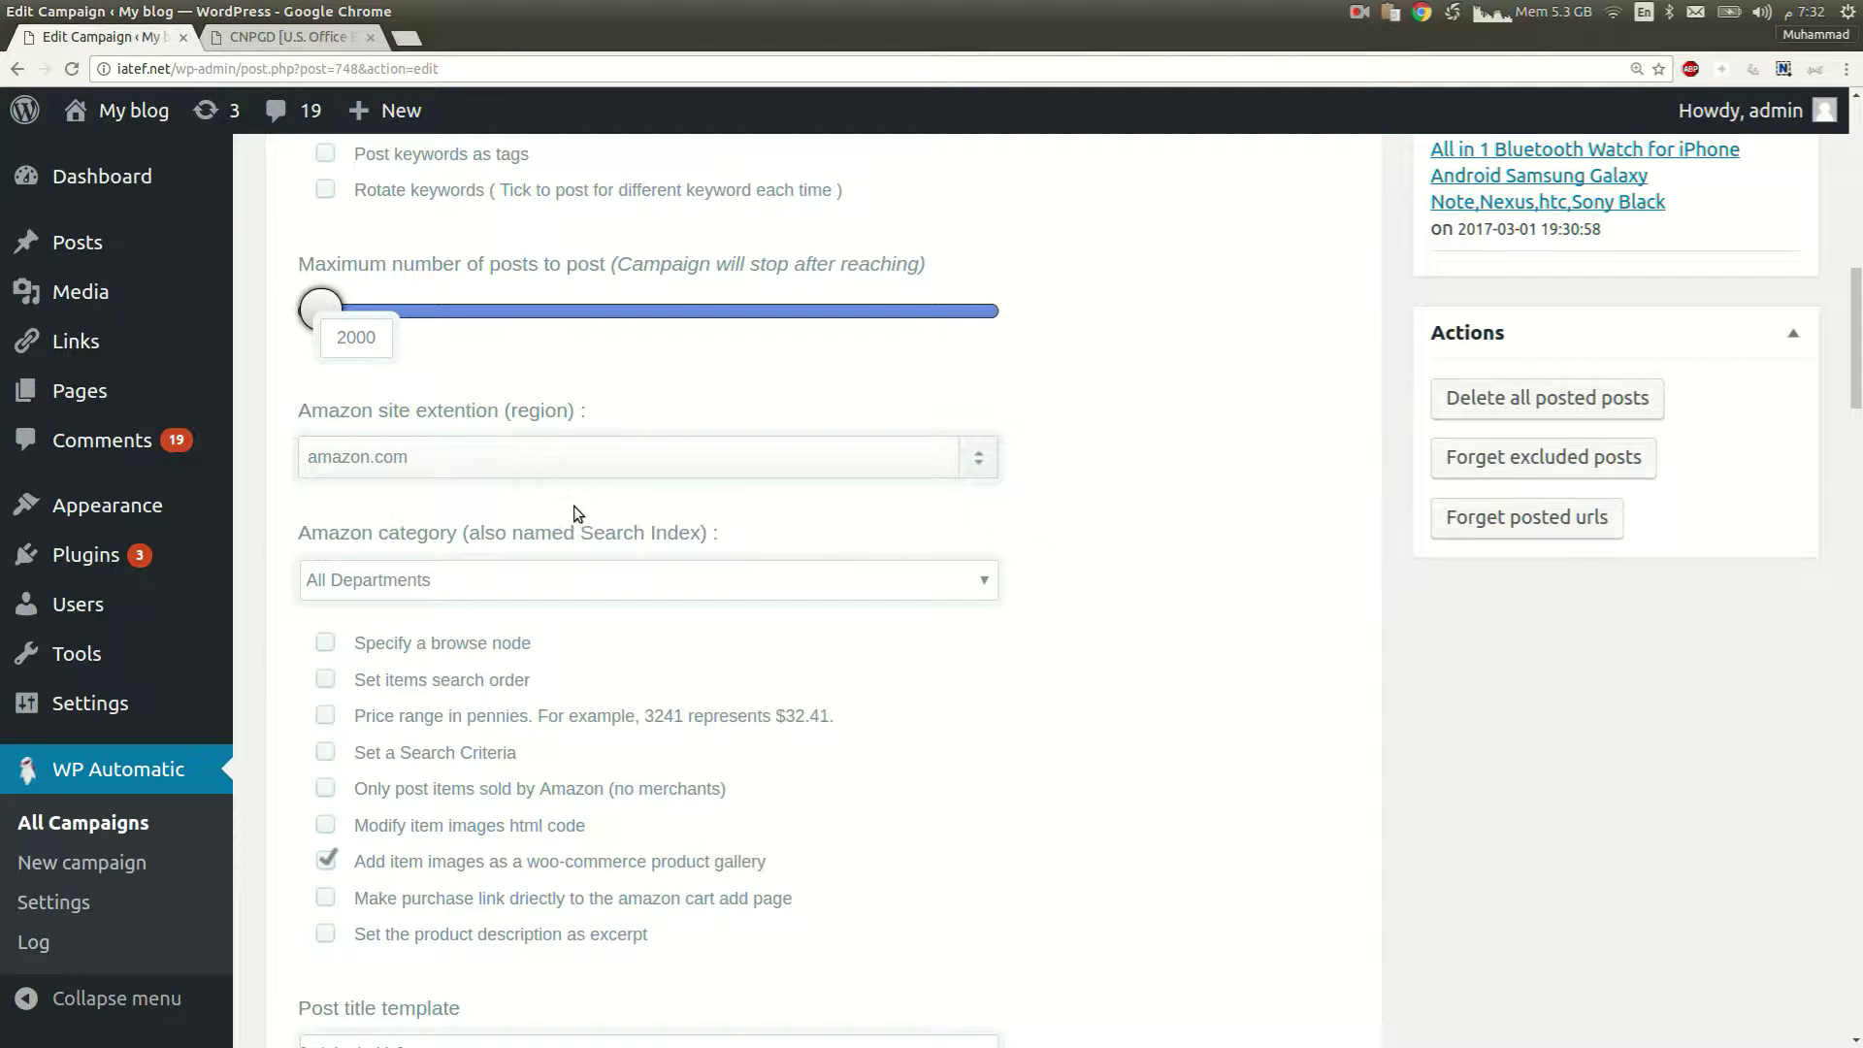
scroll(573, 505, down, 2)
click(580, 486)
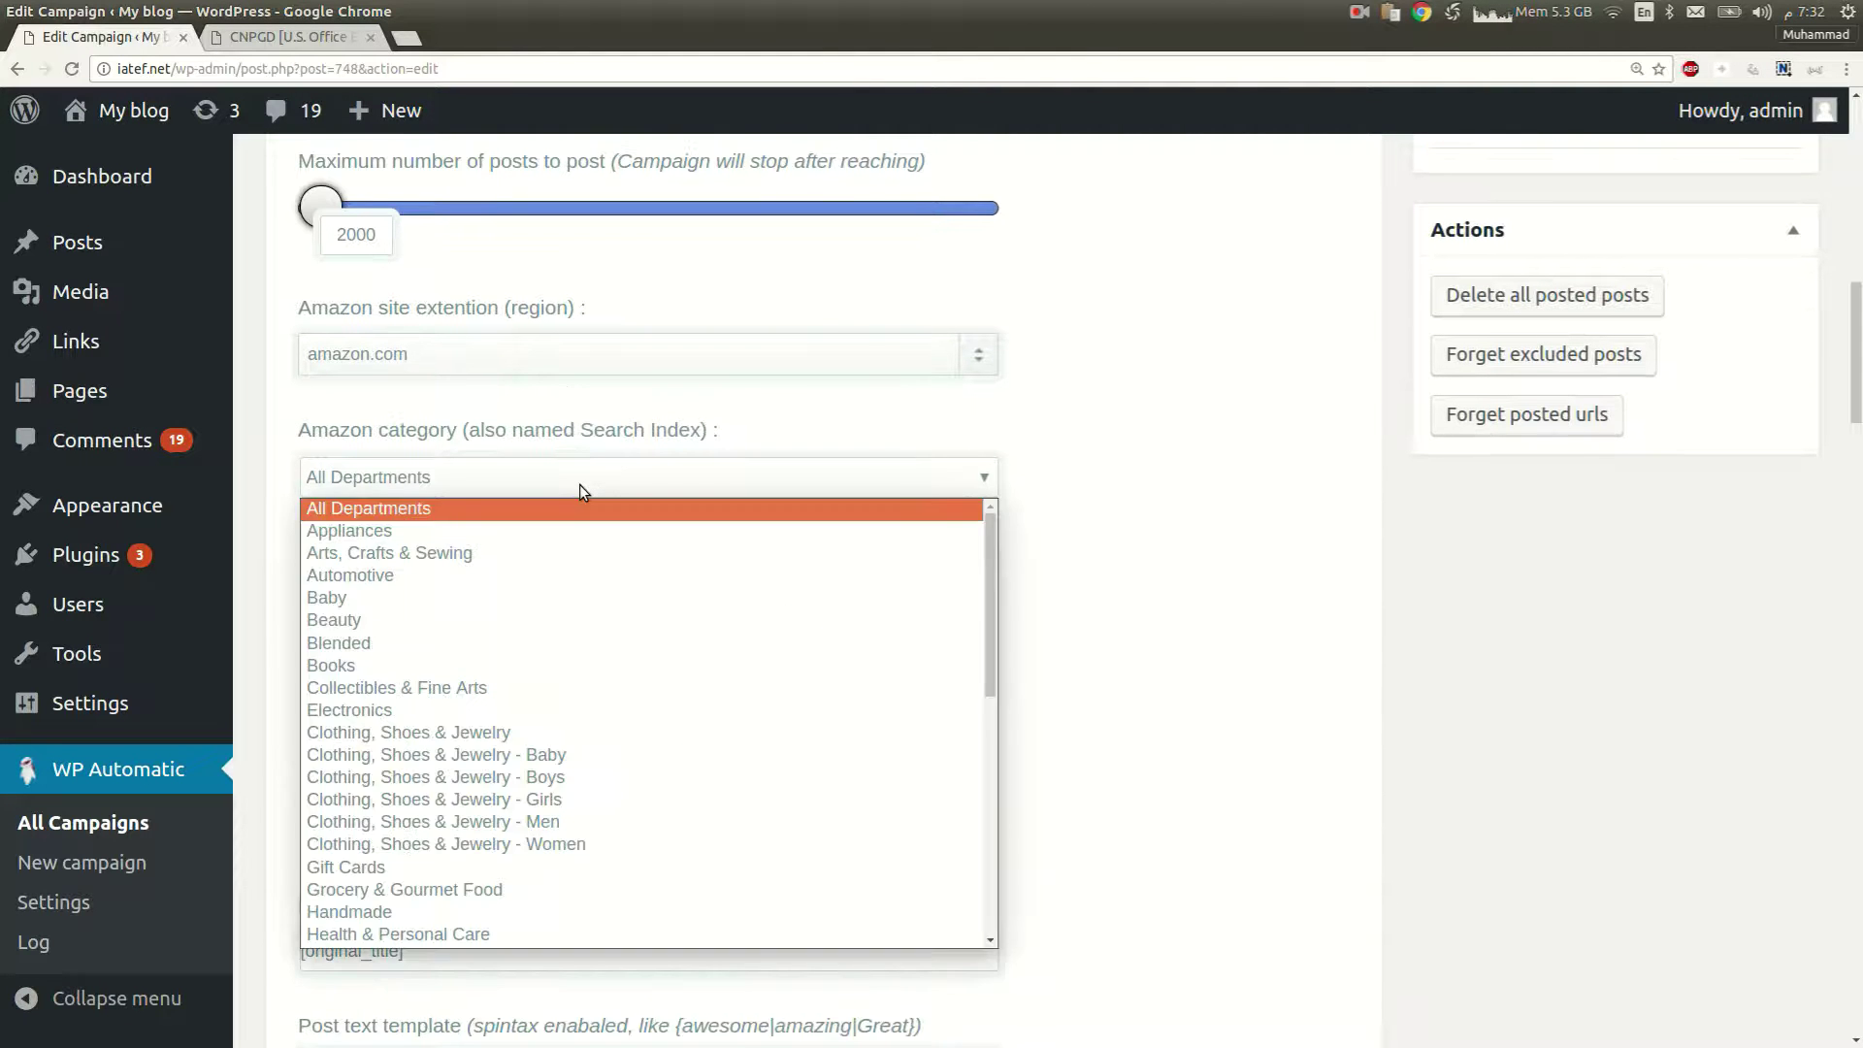
click(580, 485)
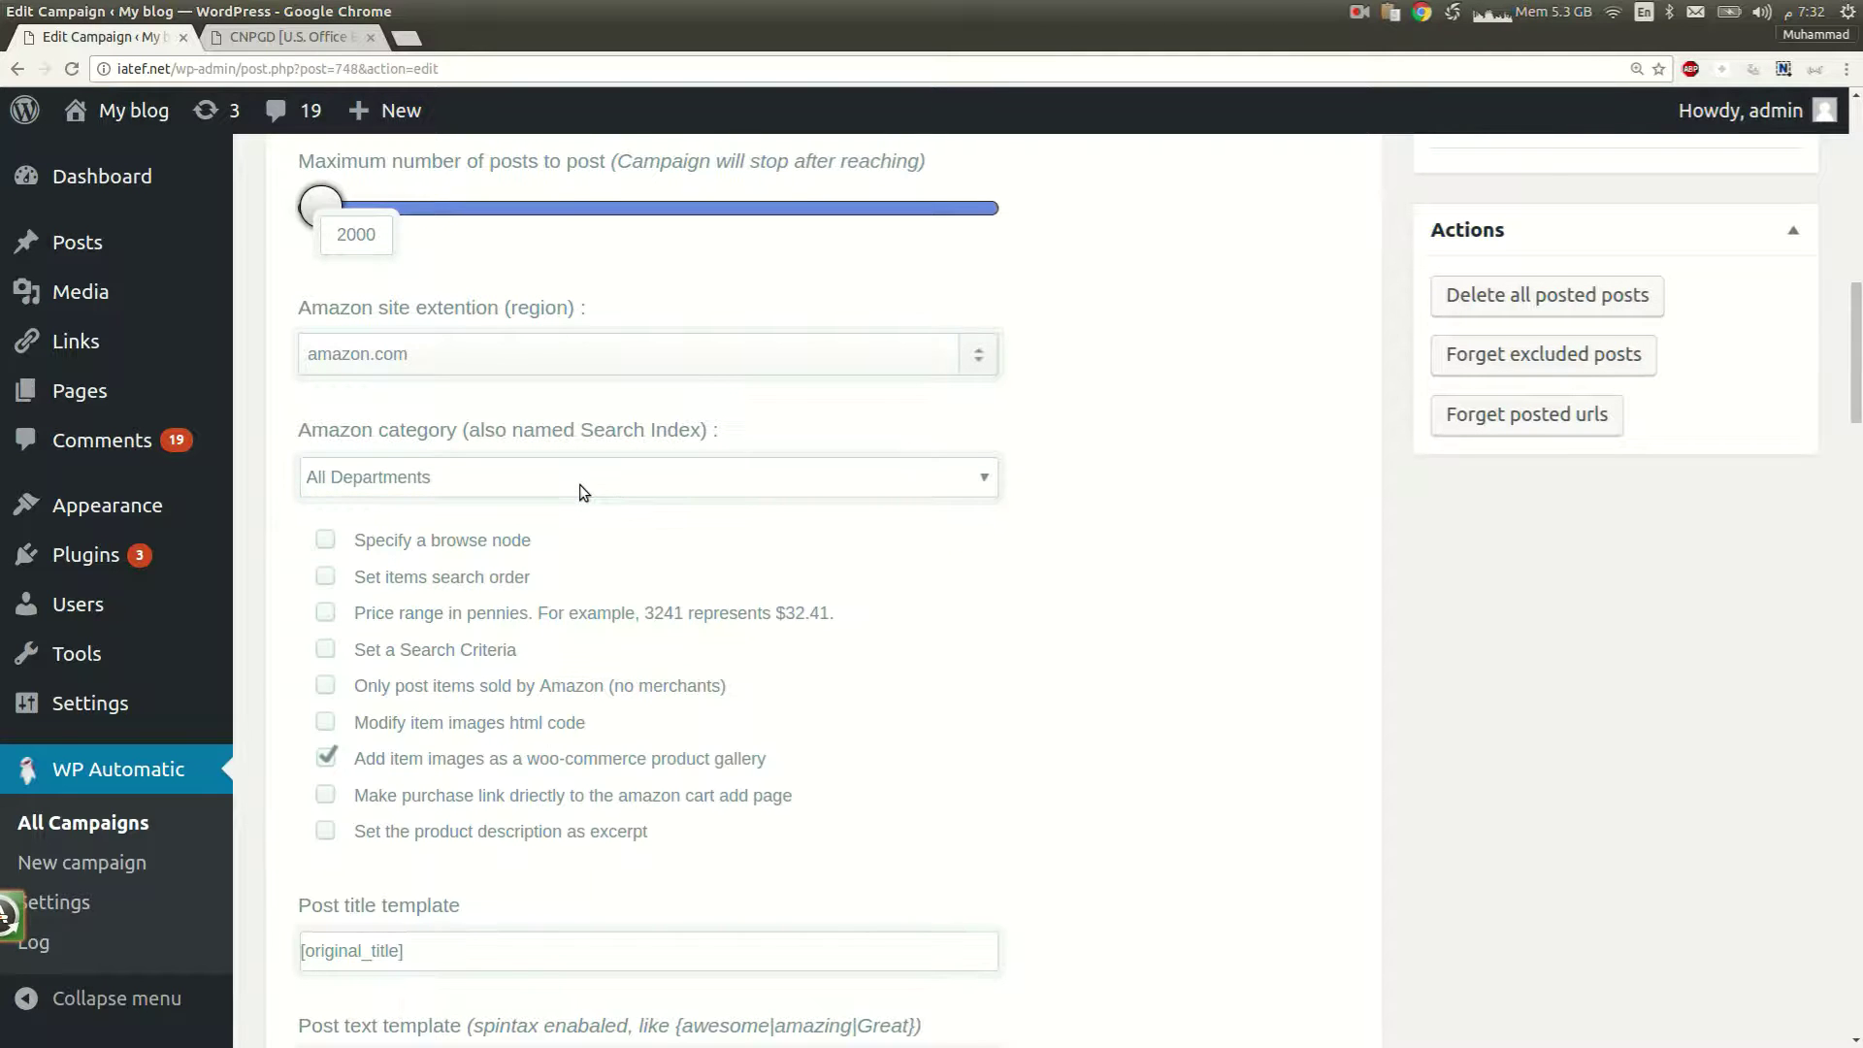
scroll(581, 485, down, 1)
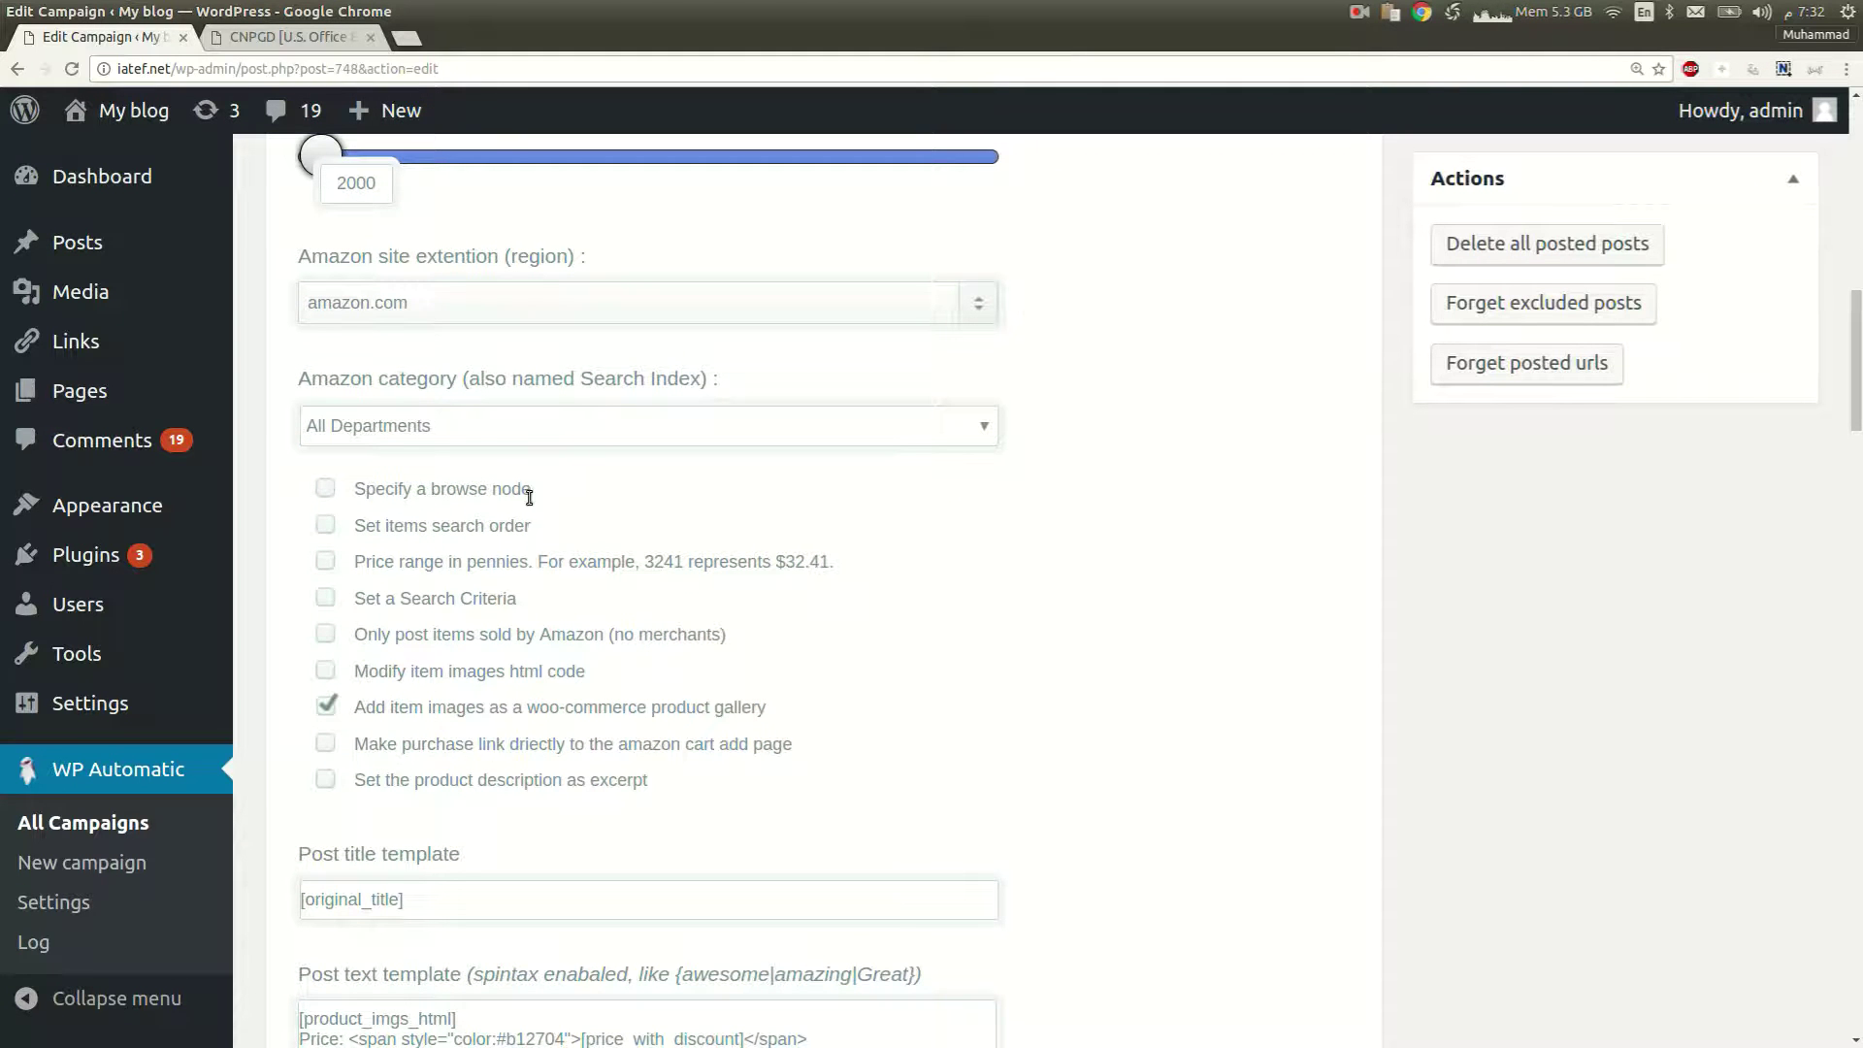
Enable 'Specify a browse node' and open the FindBrowseNodes lookup site.
click(327, 491)
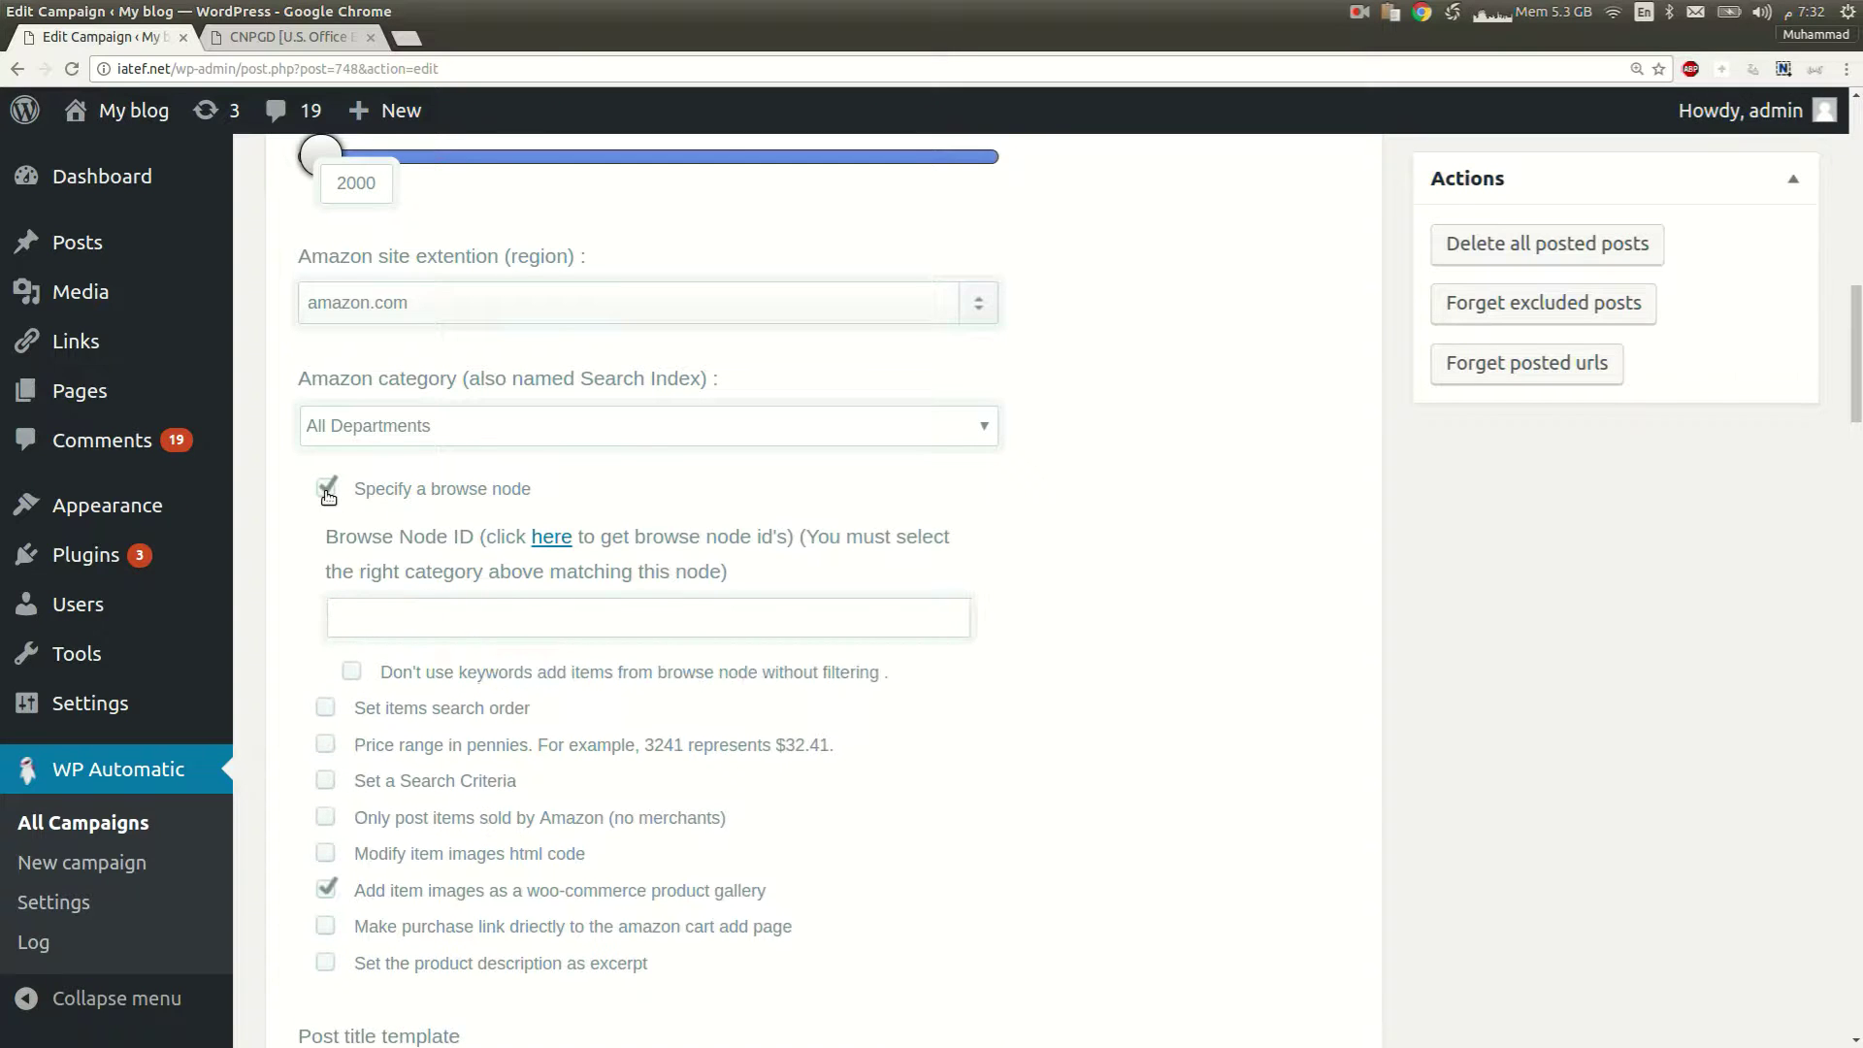
click(550, 537)
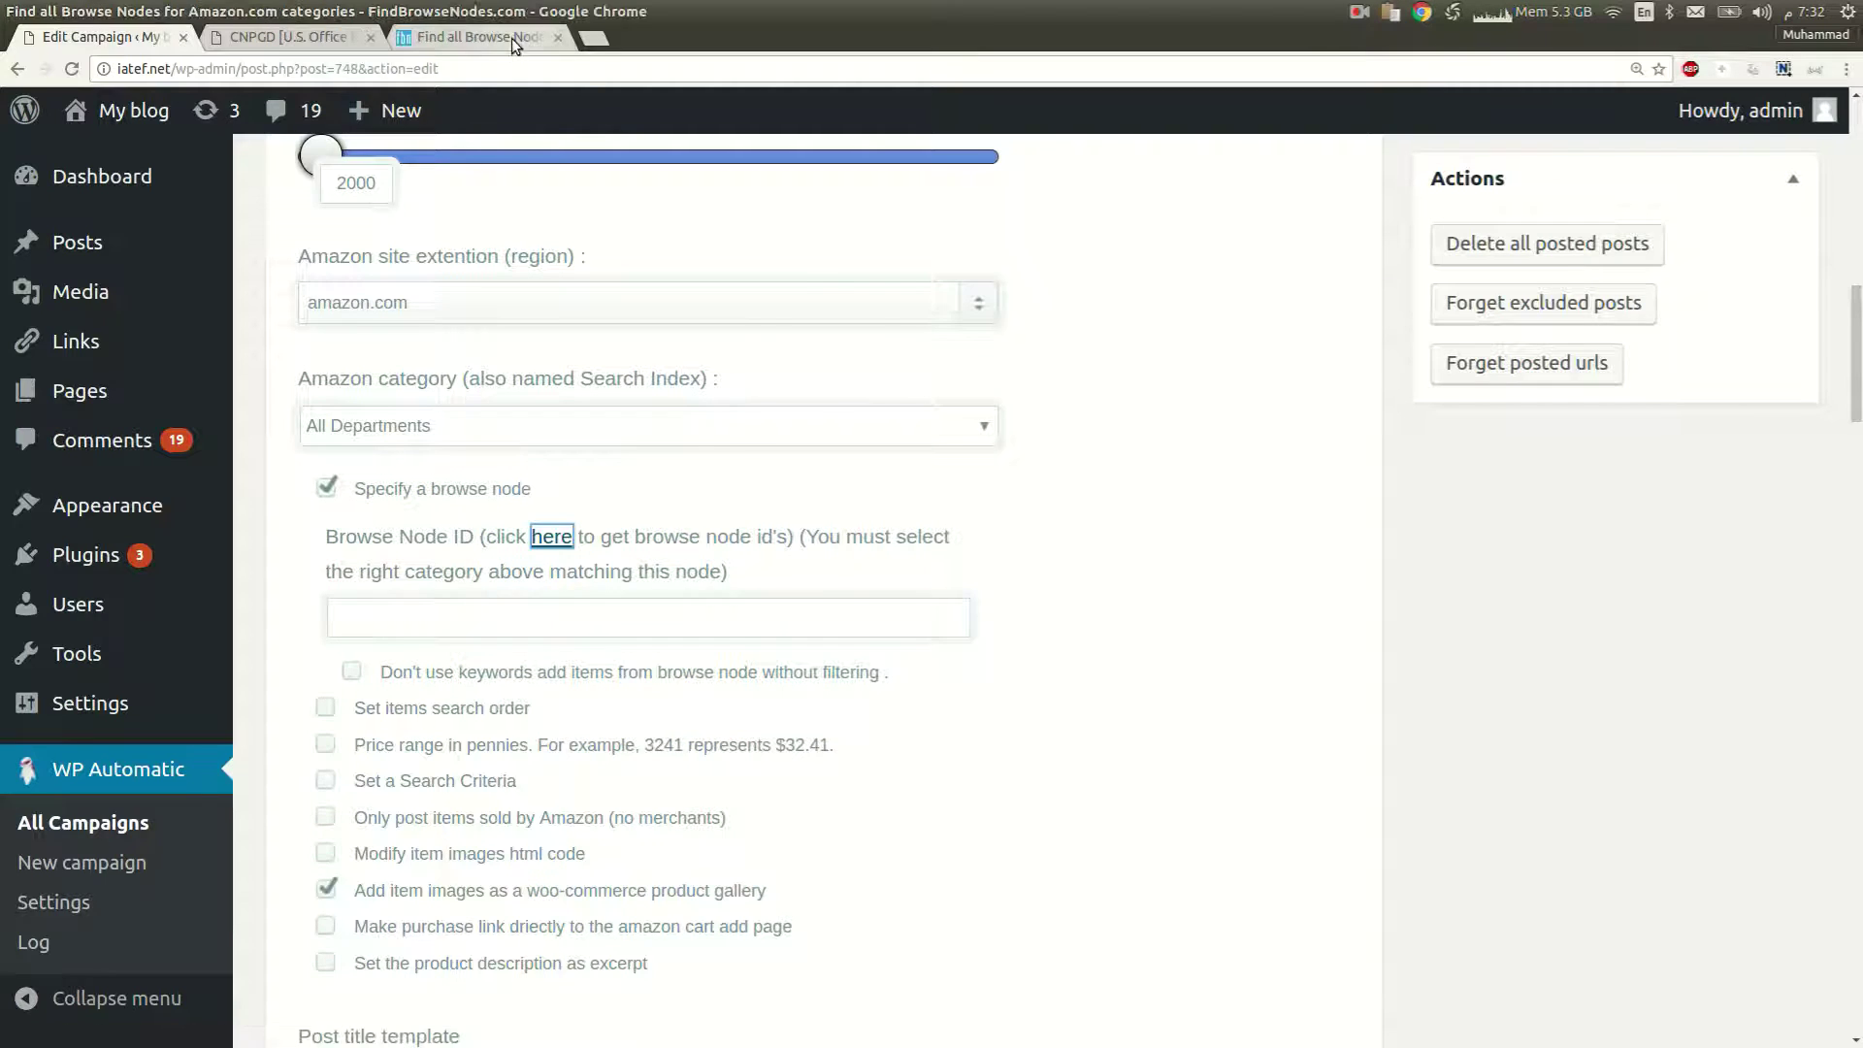
click(480, 37)
Copy node ID 3737671 from Appliances > Air Conditioners & Accessories on FindBrowseNodes.
click(413, 298)
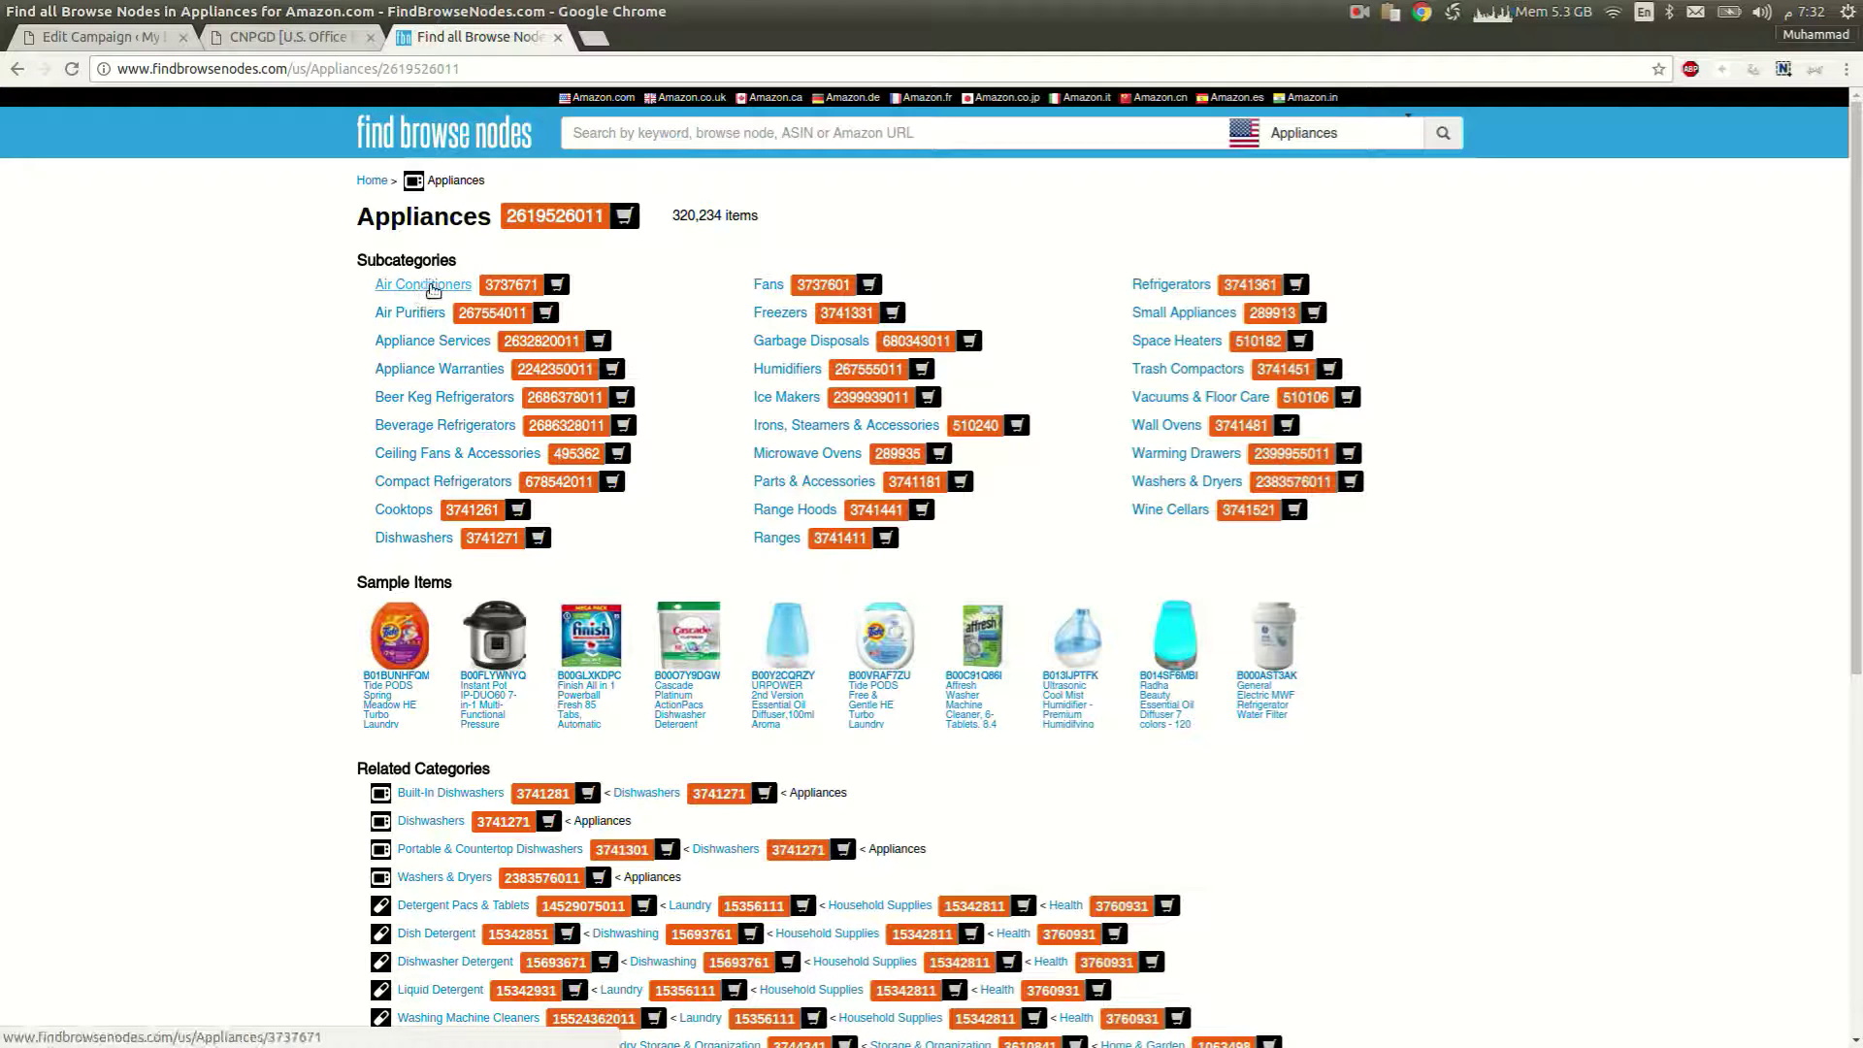
click(422, 283)
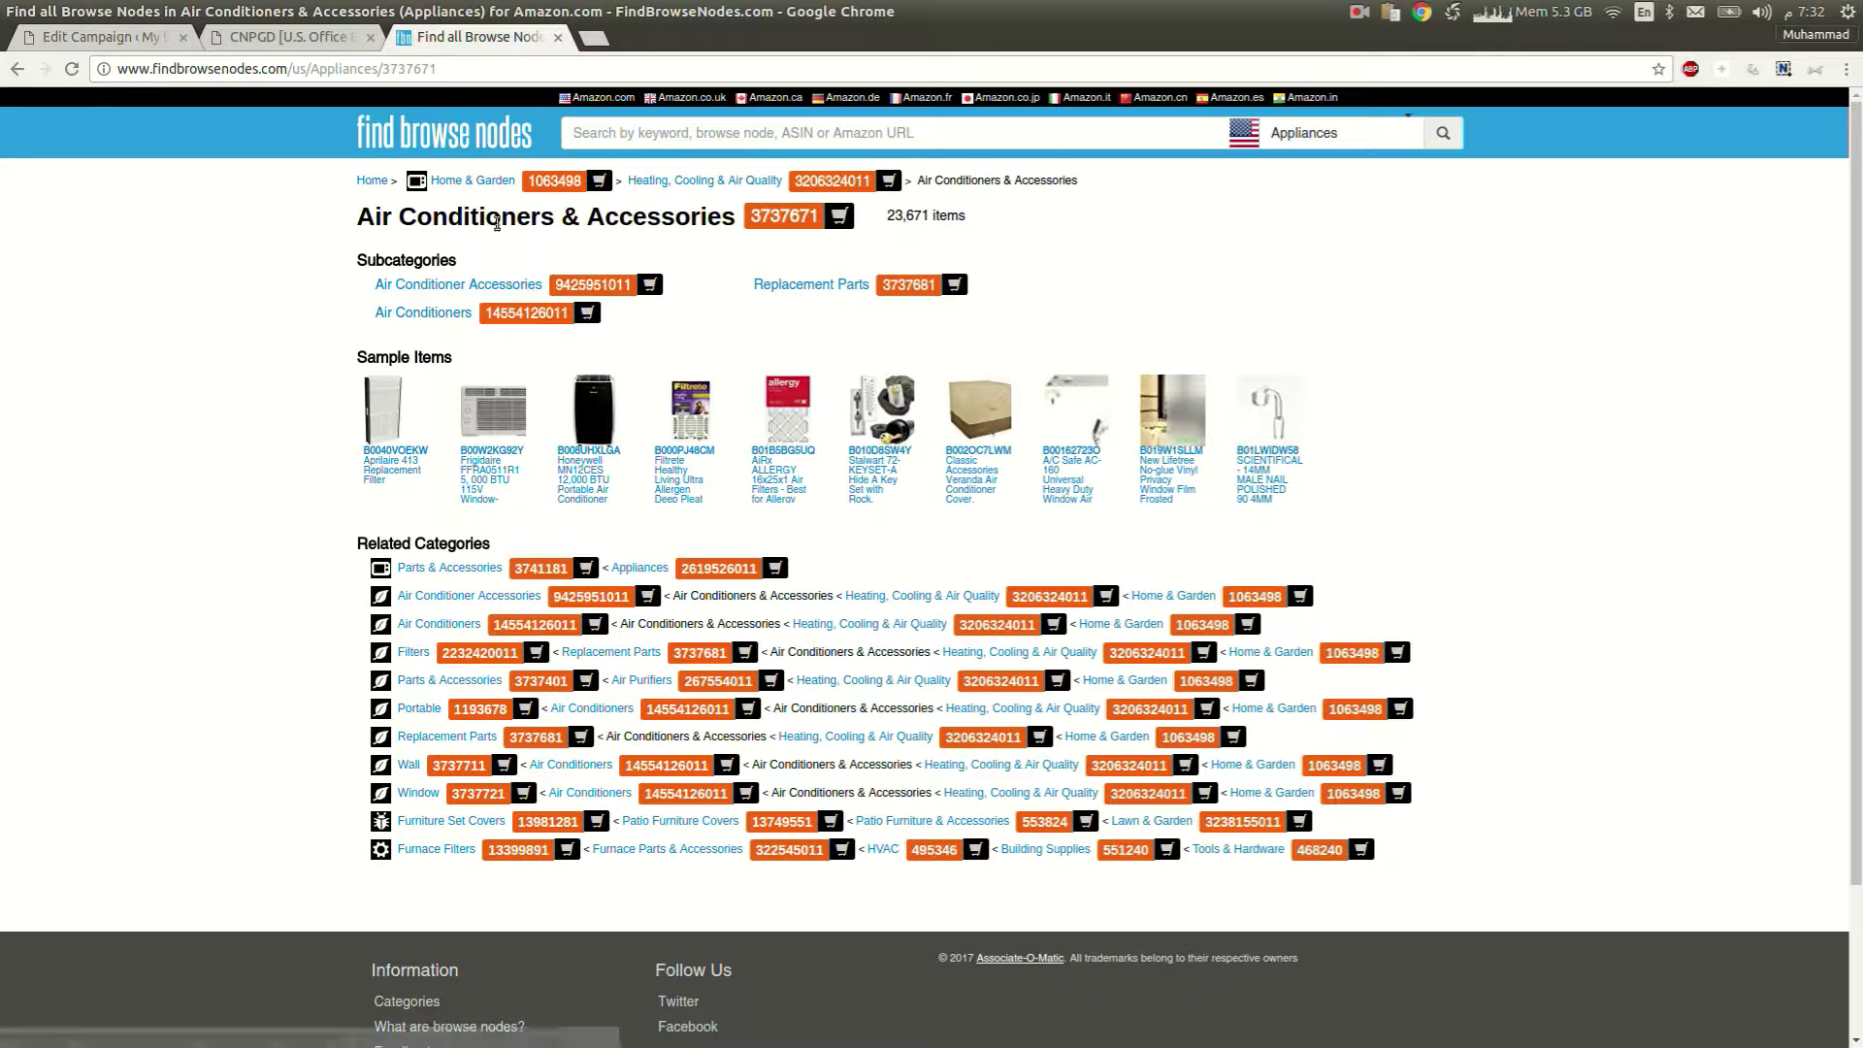
click(782, 220)
right_click(773, 165)
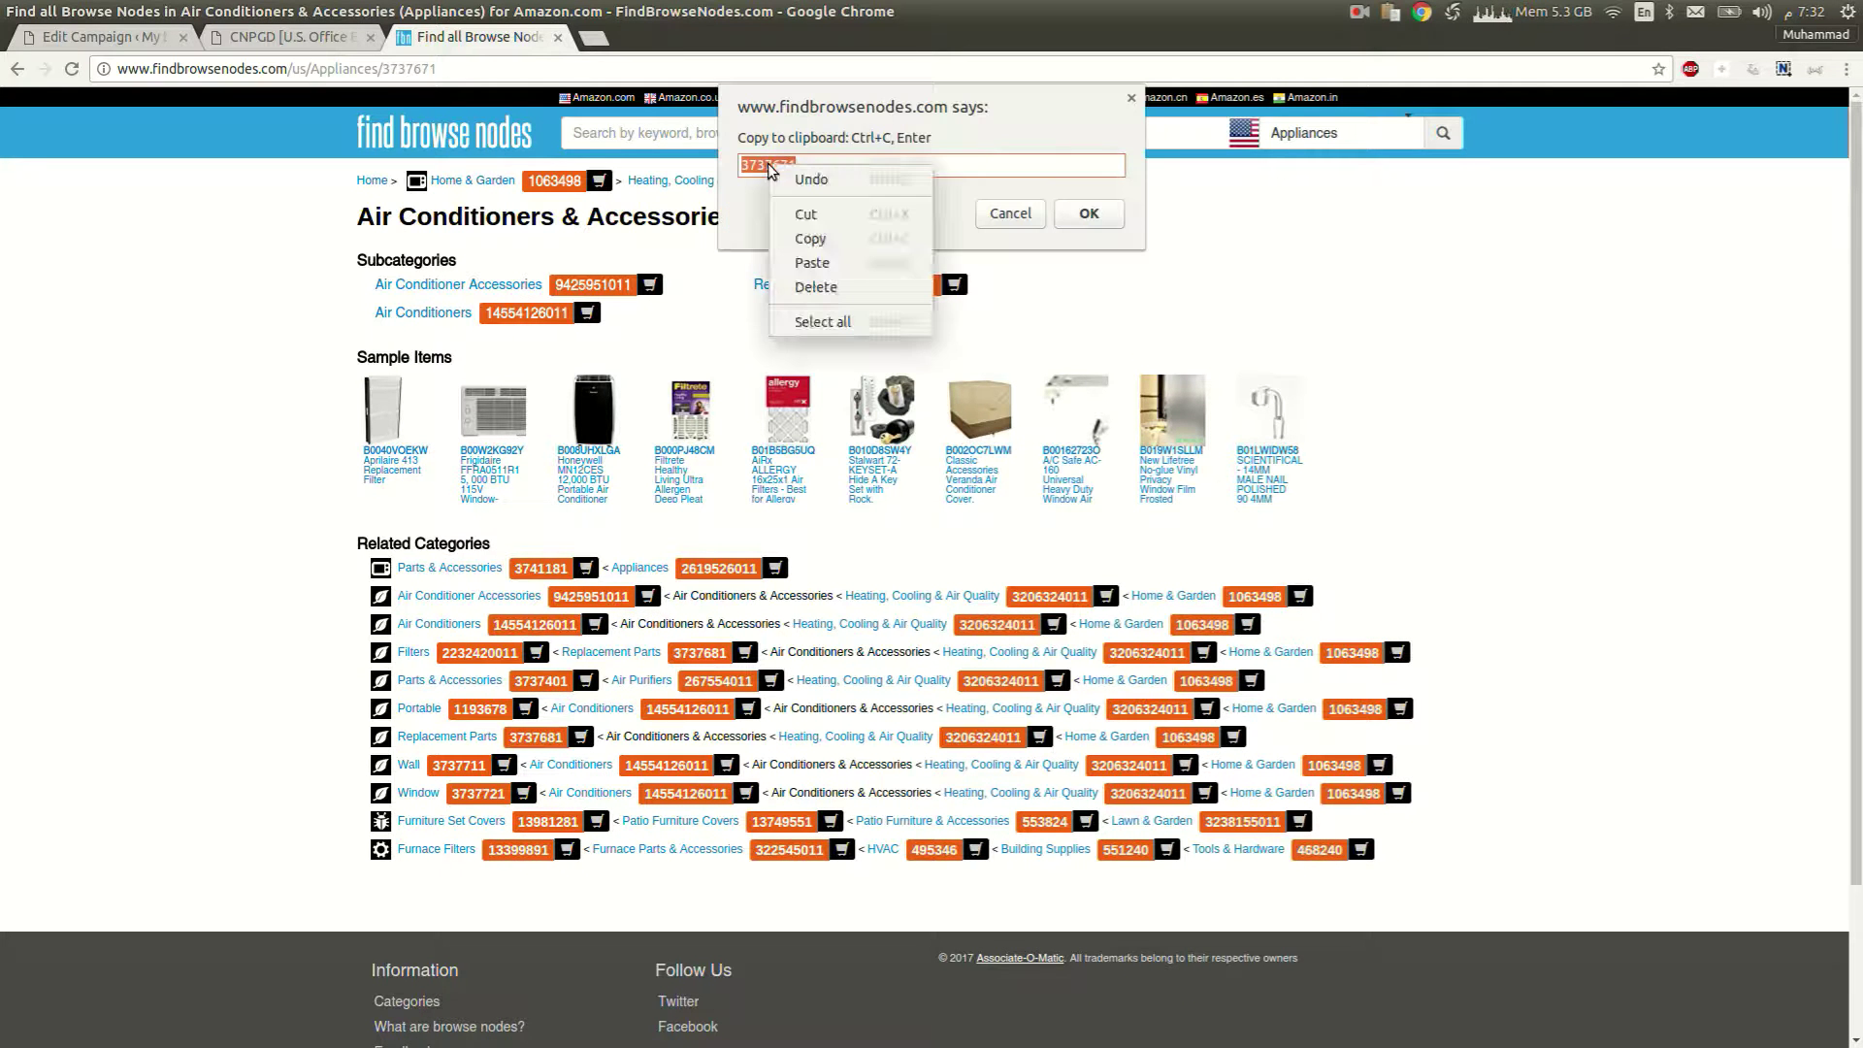
click(806, 237)
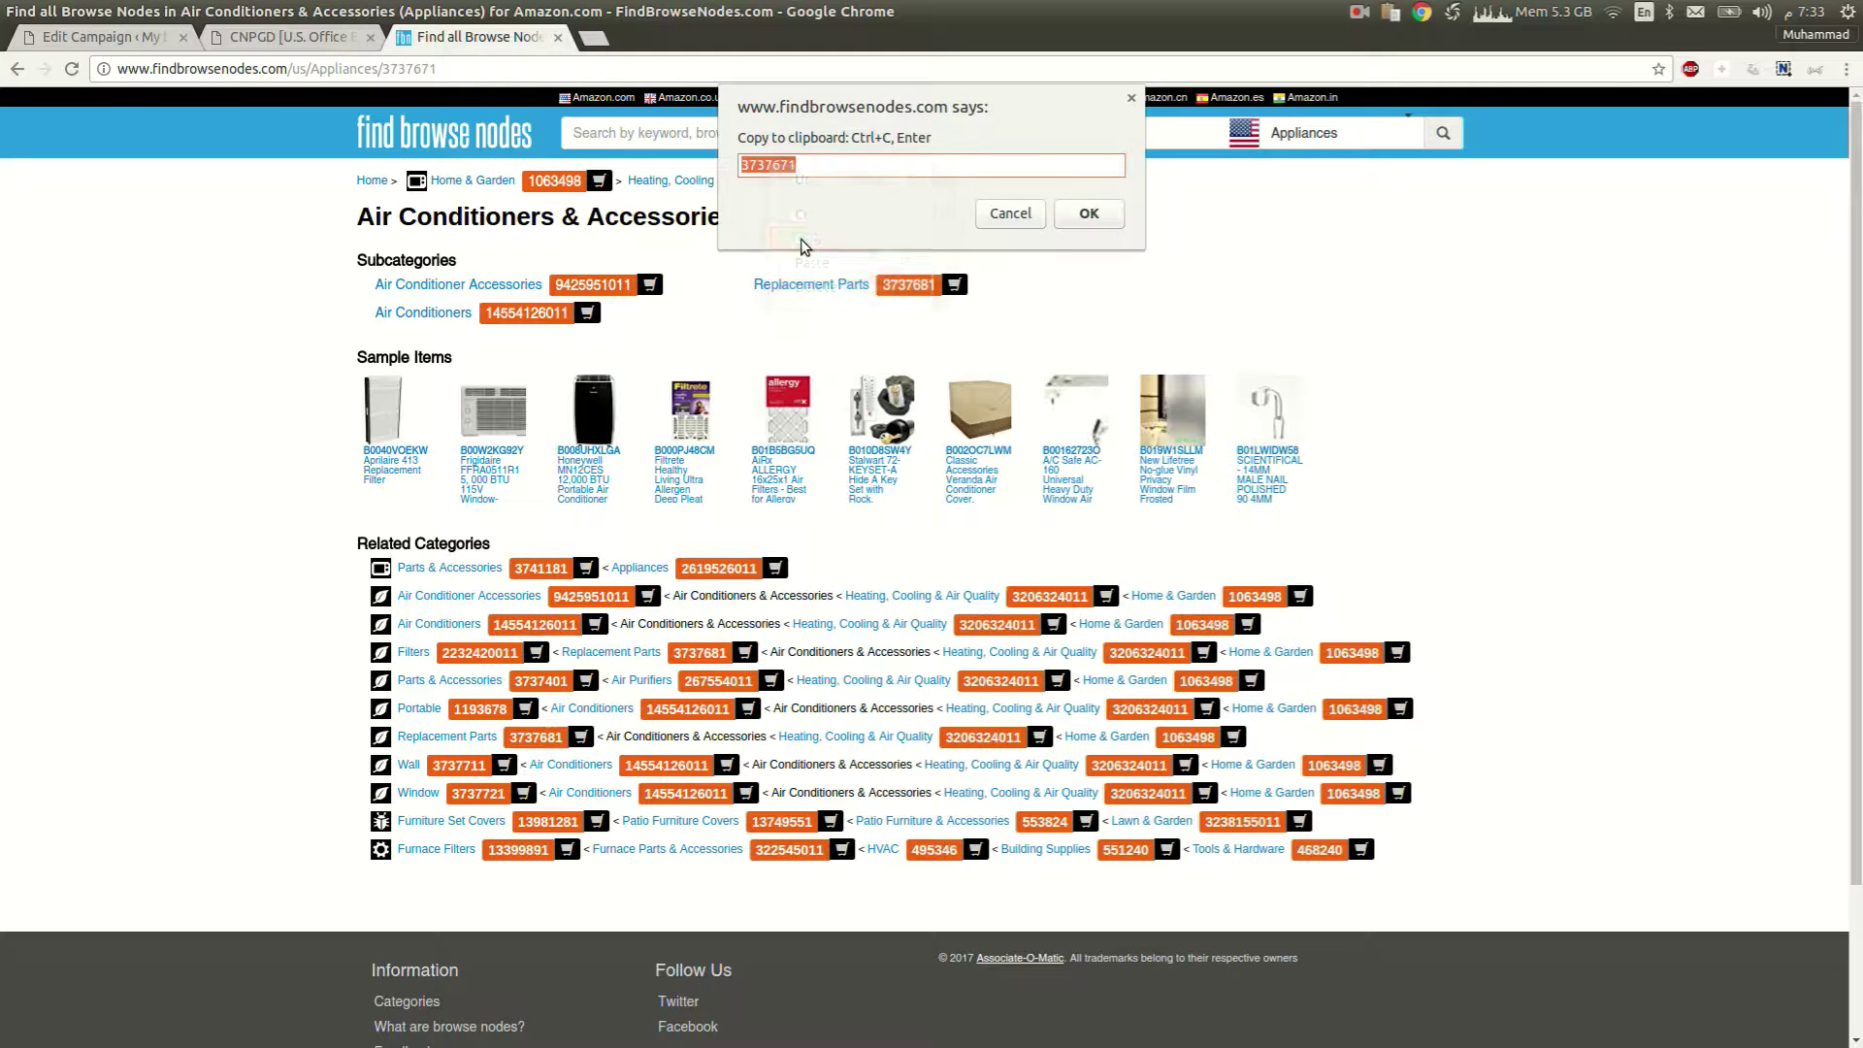
click(1011, 213)
click(102, 37)
Paste 3737671 as the Browse Node ID and post items without keyword filtering.
click(473, 612)
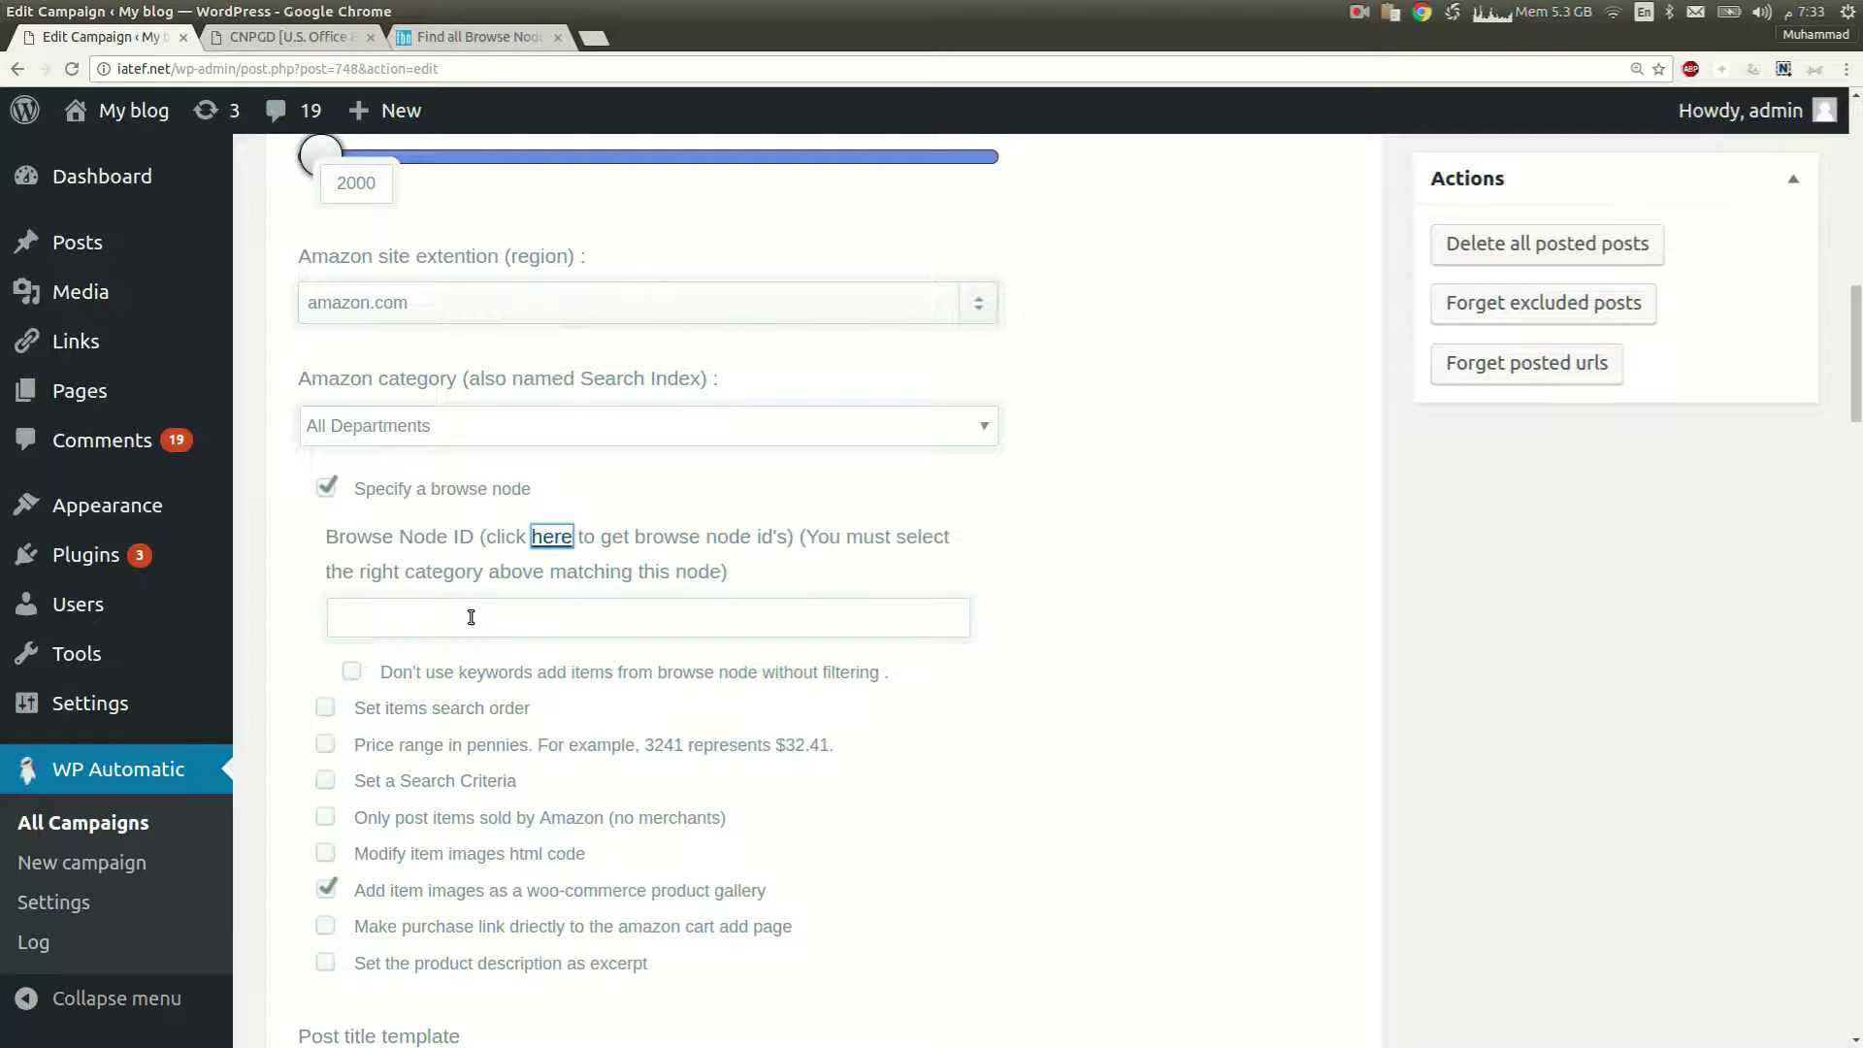
right_click(473, 633)
click(522, 735)
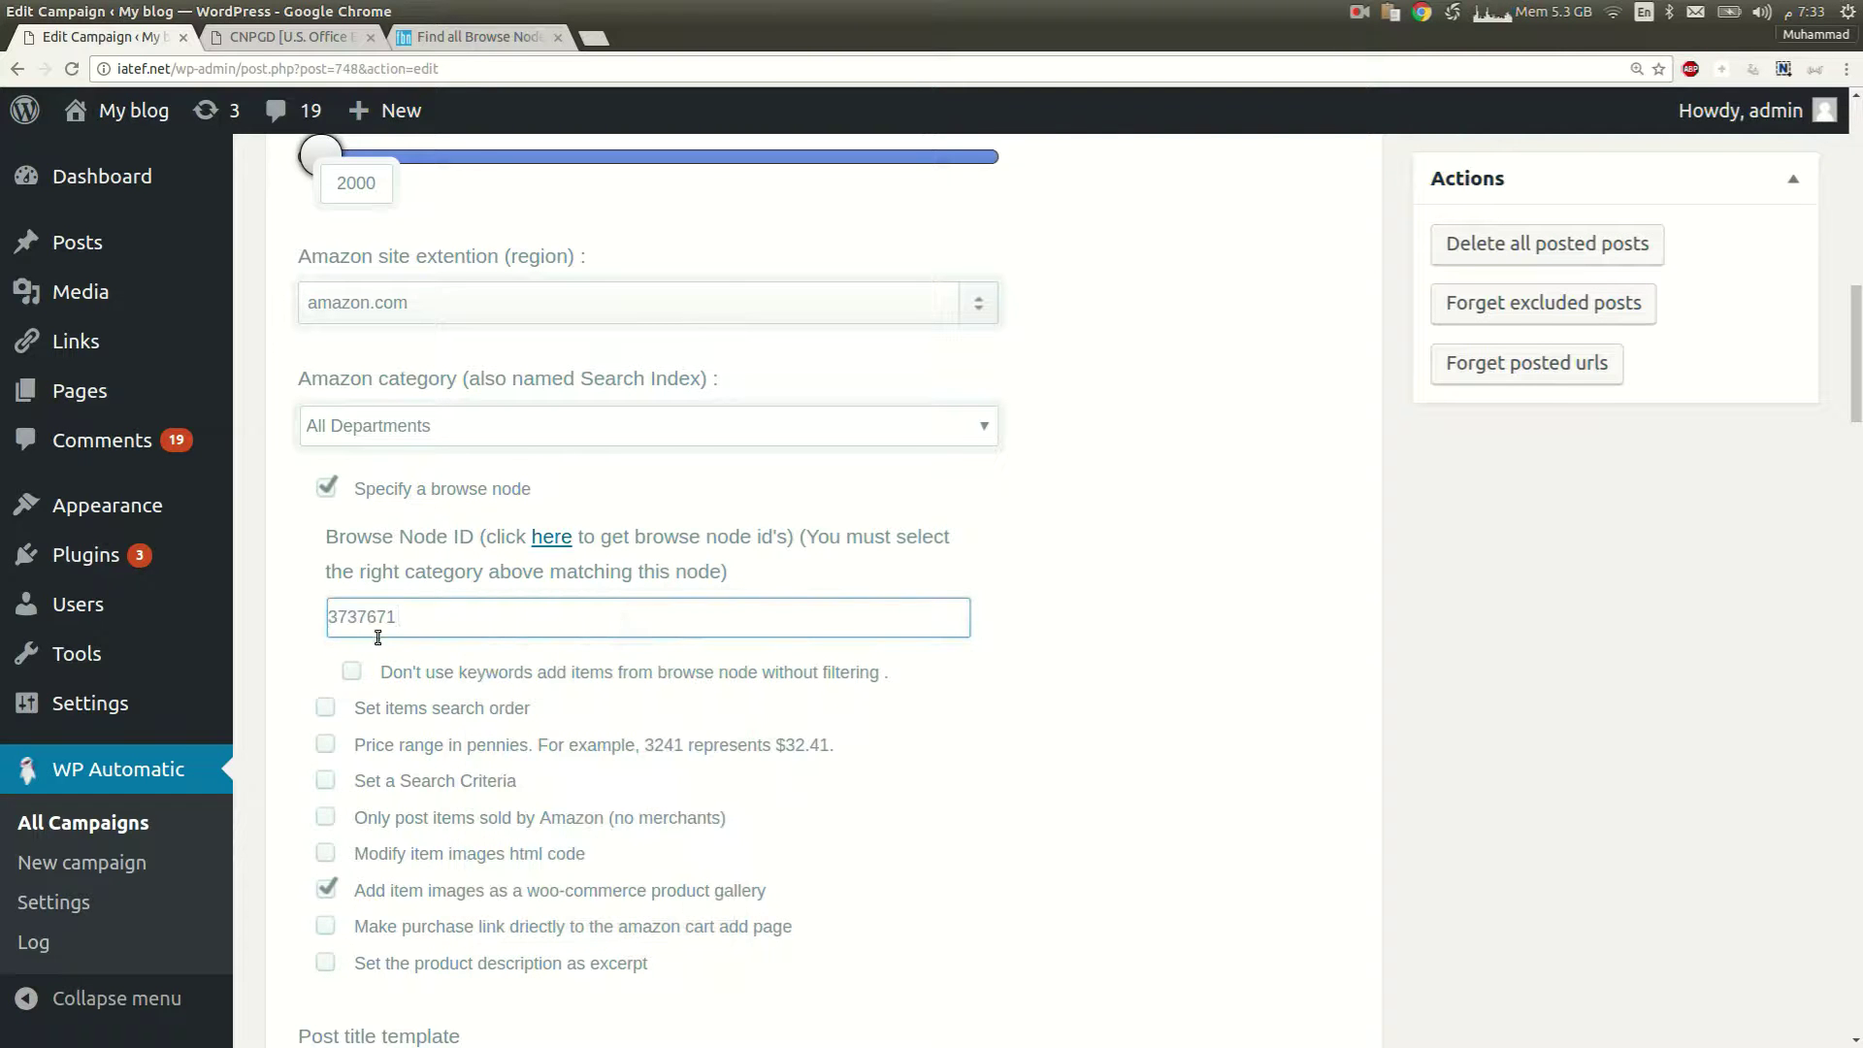
click(351, 674)
scroll(351, 681, down, 3)
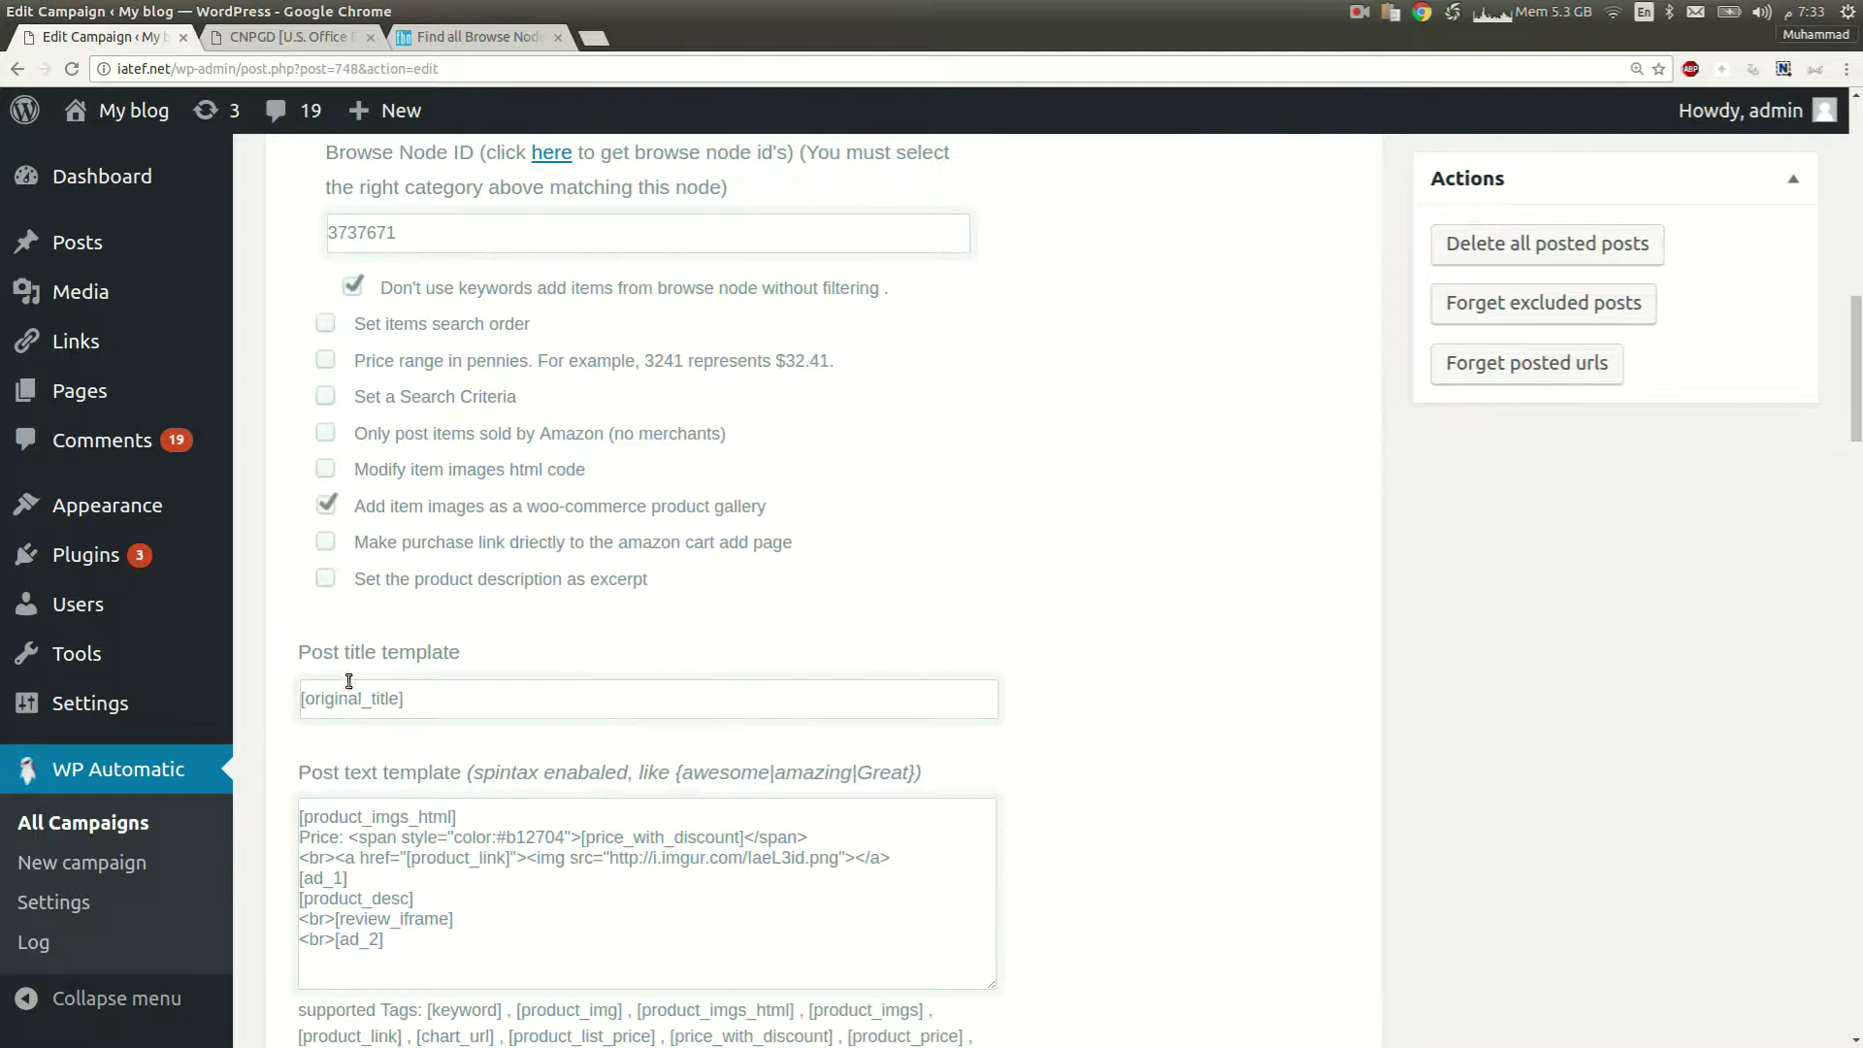
scroll(377, 551, up, 1)
scroll(378, 552, up, 1)
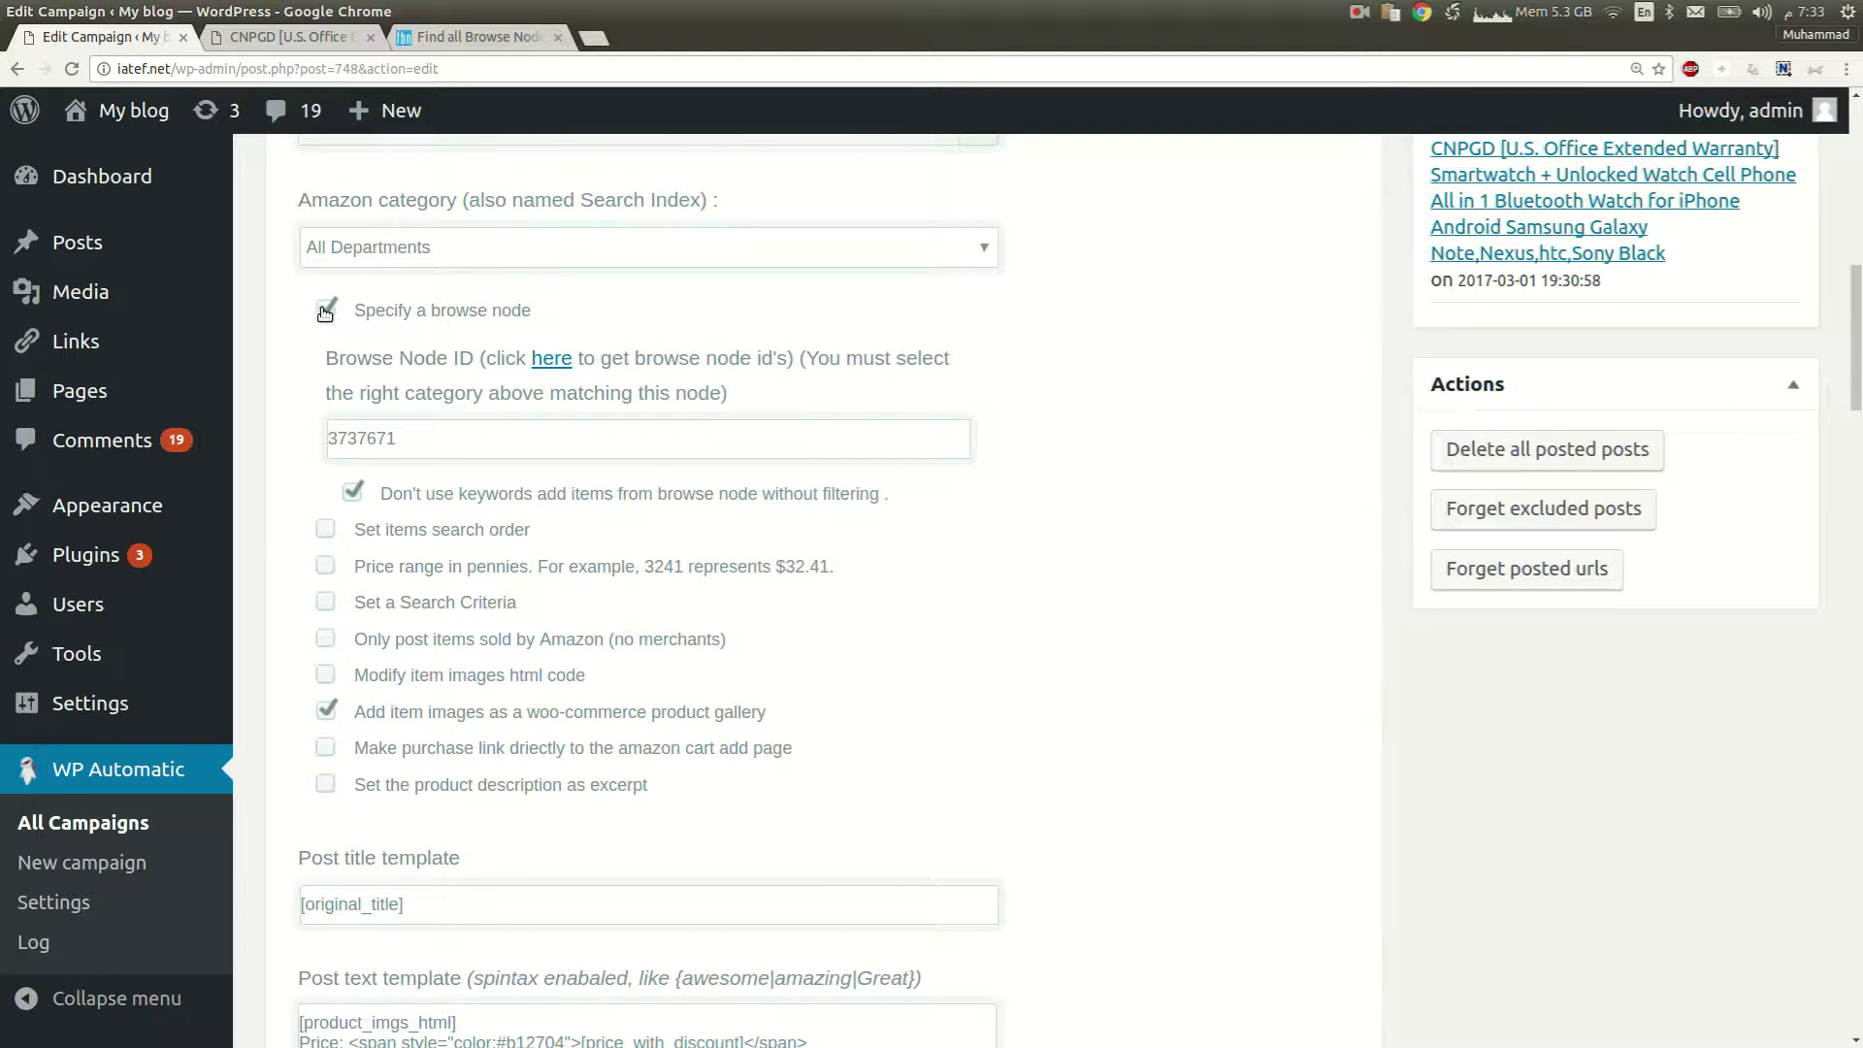
Turn off the browse node, item search order and price range options.
click(326, 311)
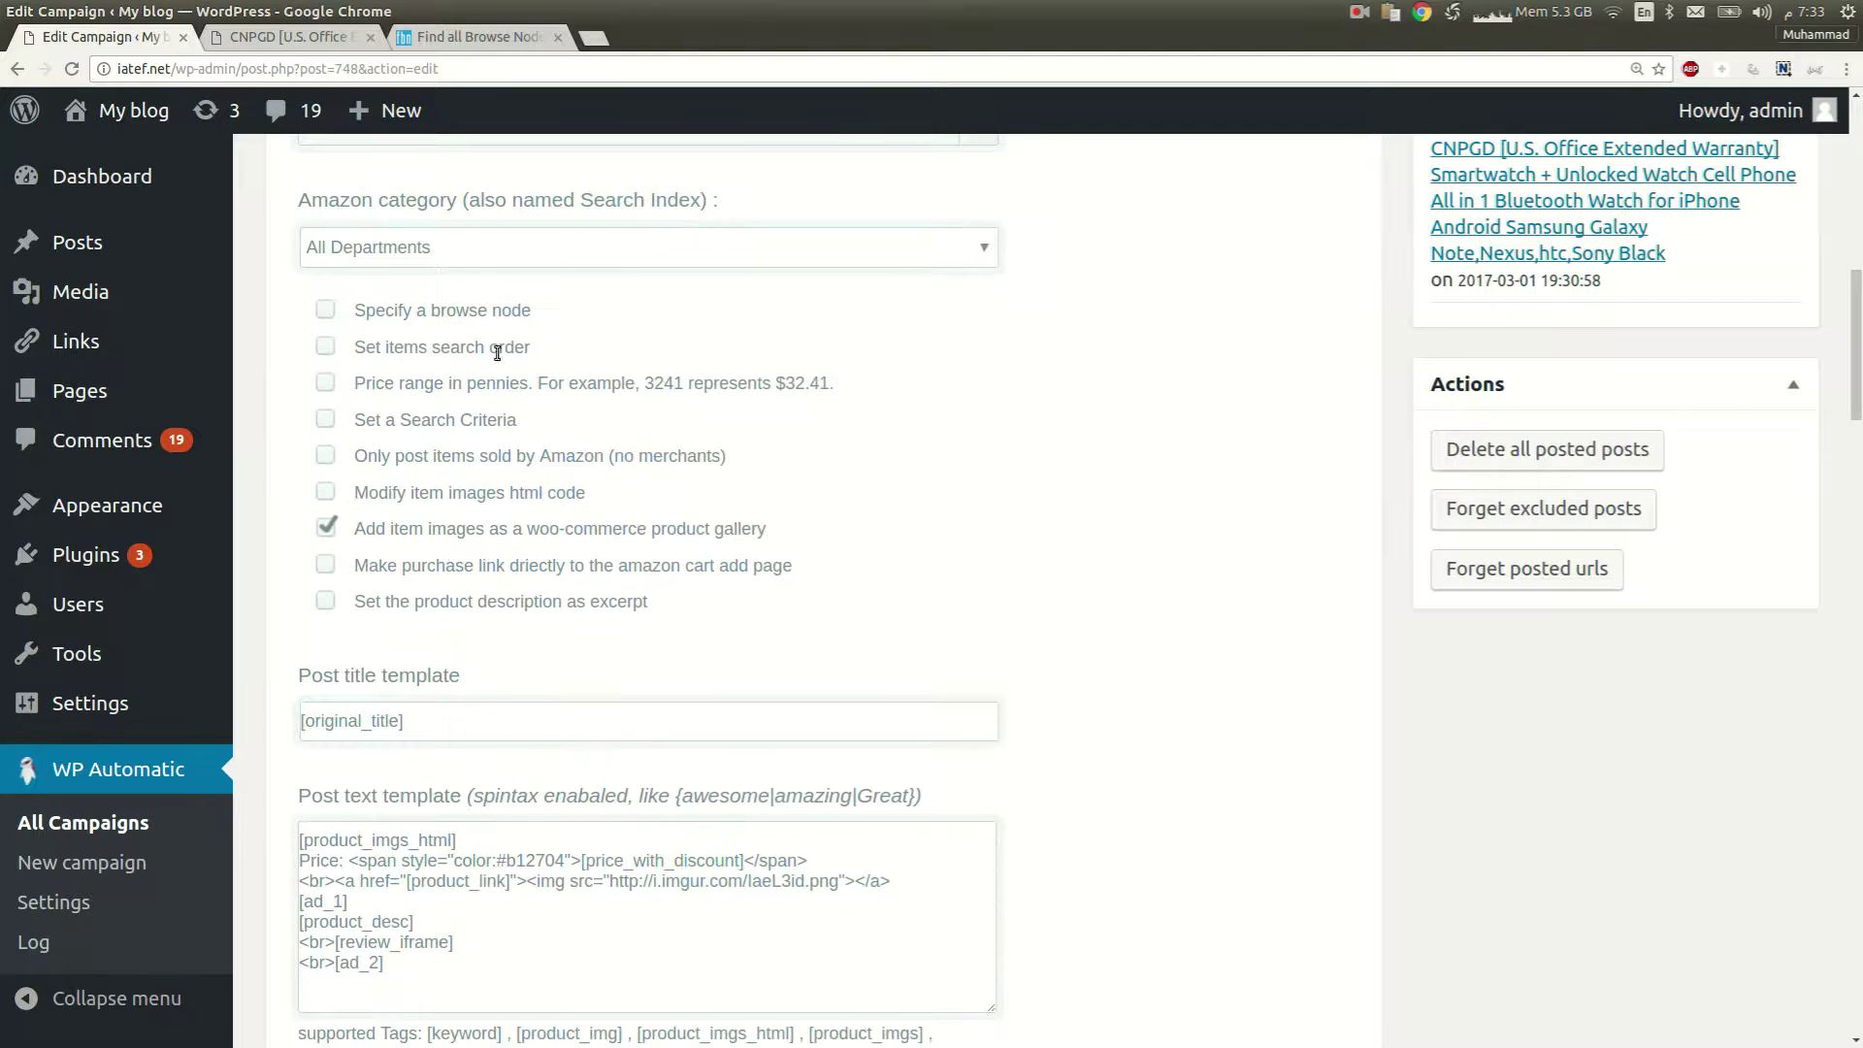
click(326, 346)
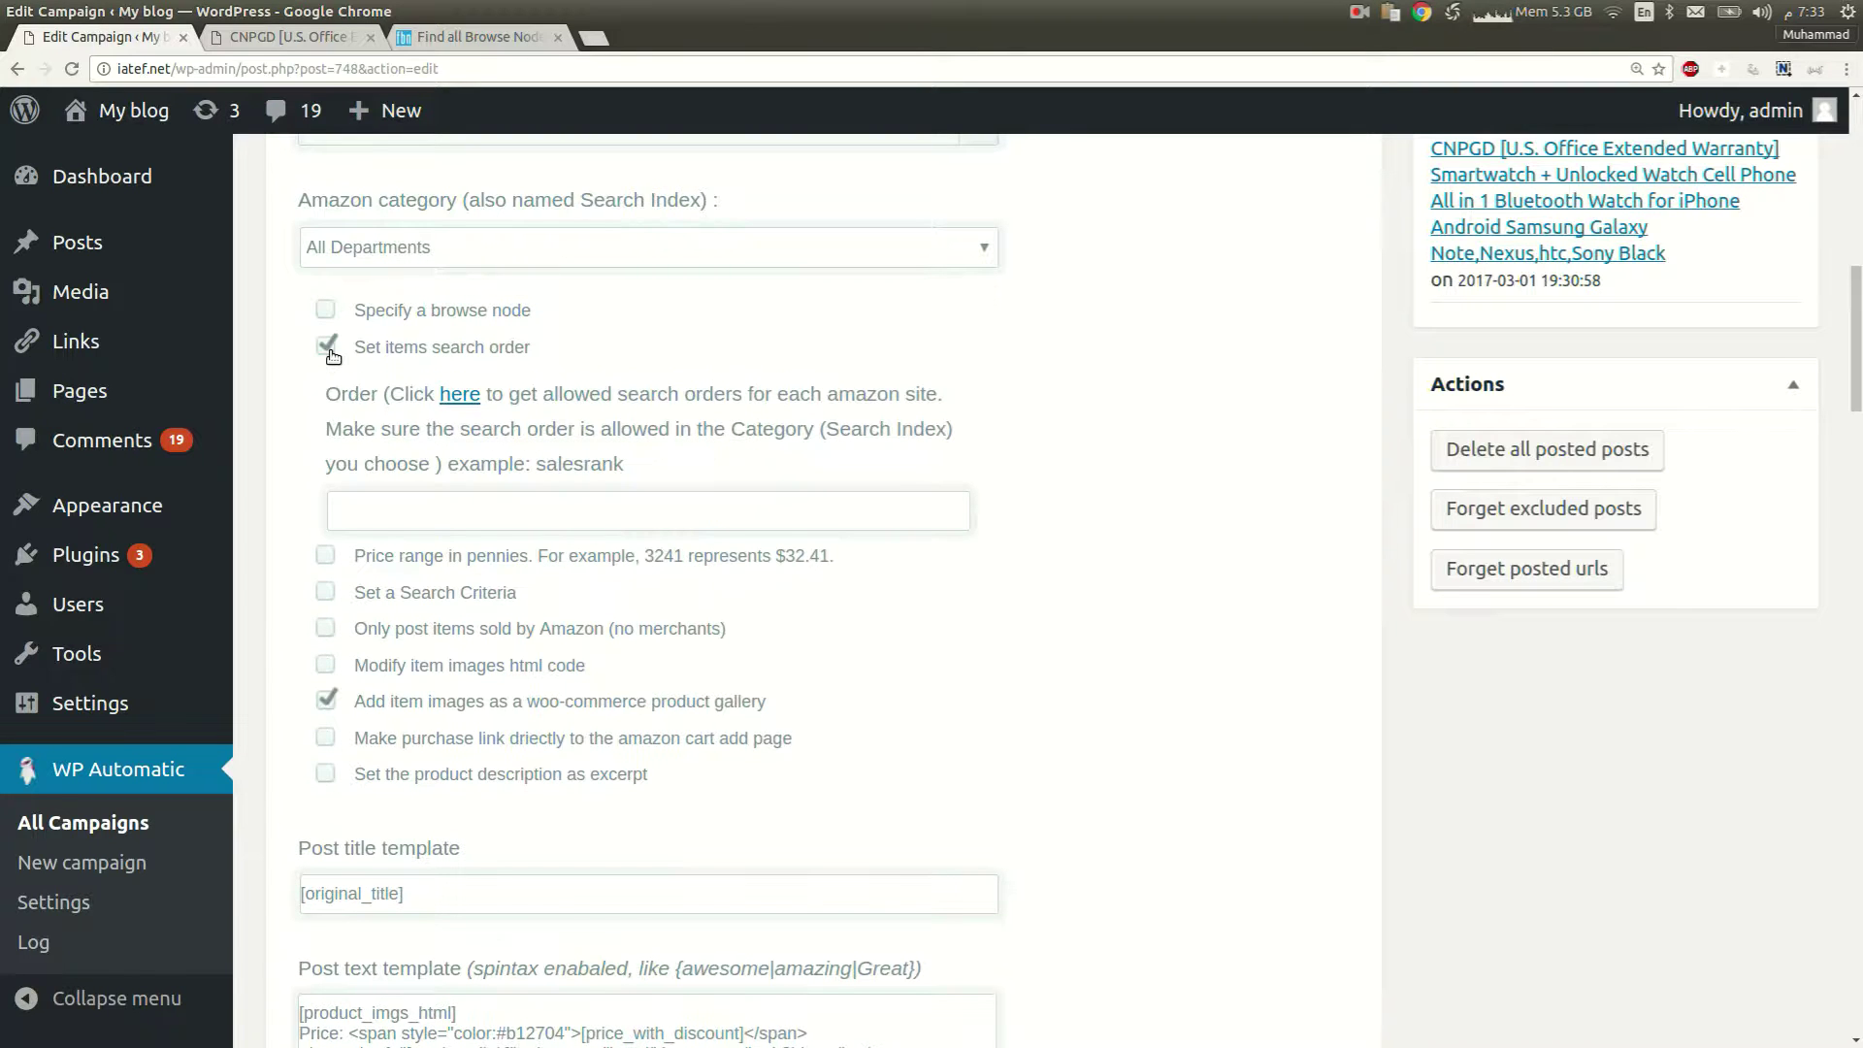
click(326, 346)
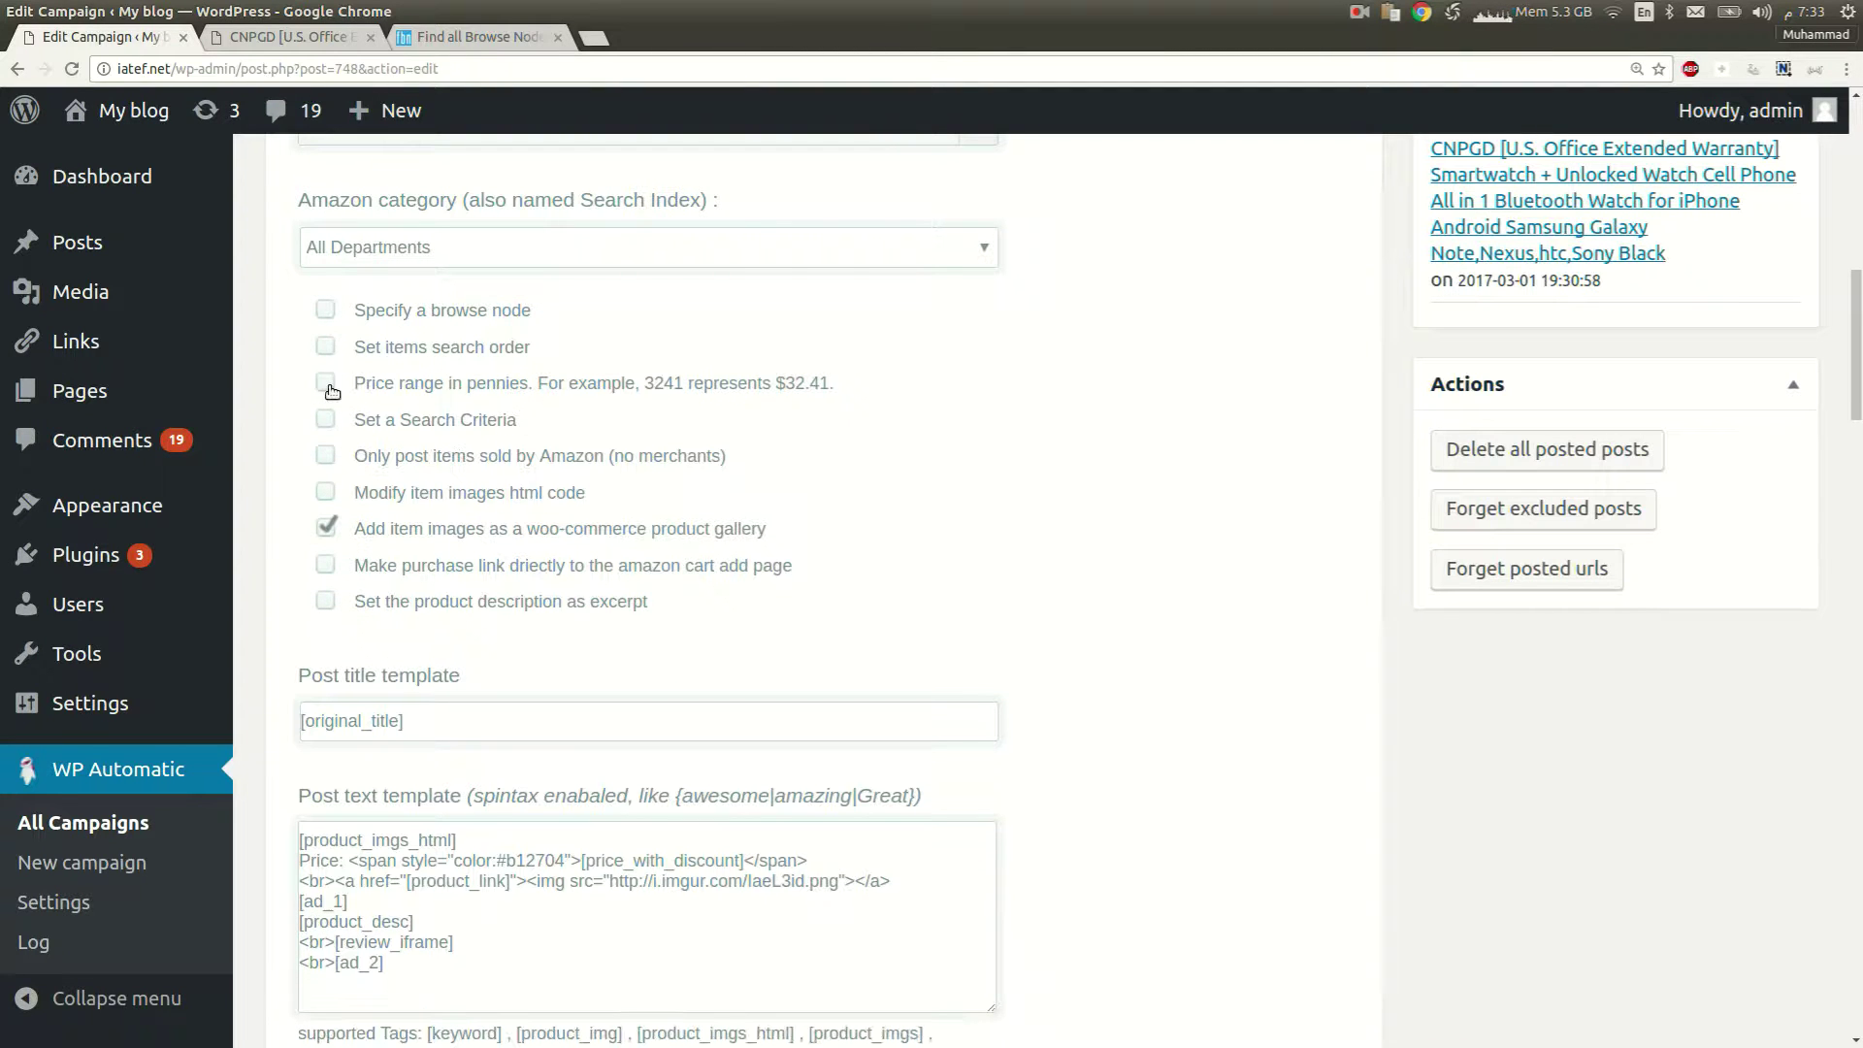
click(327, 382)
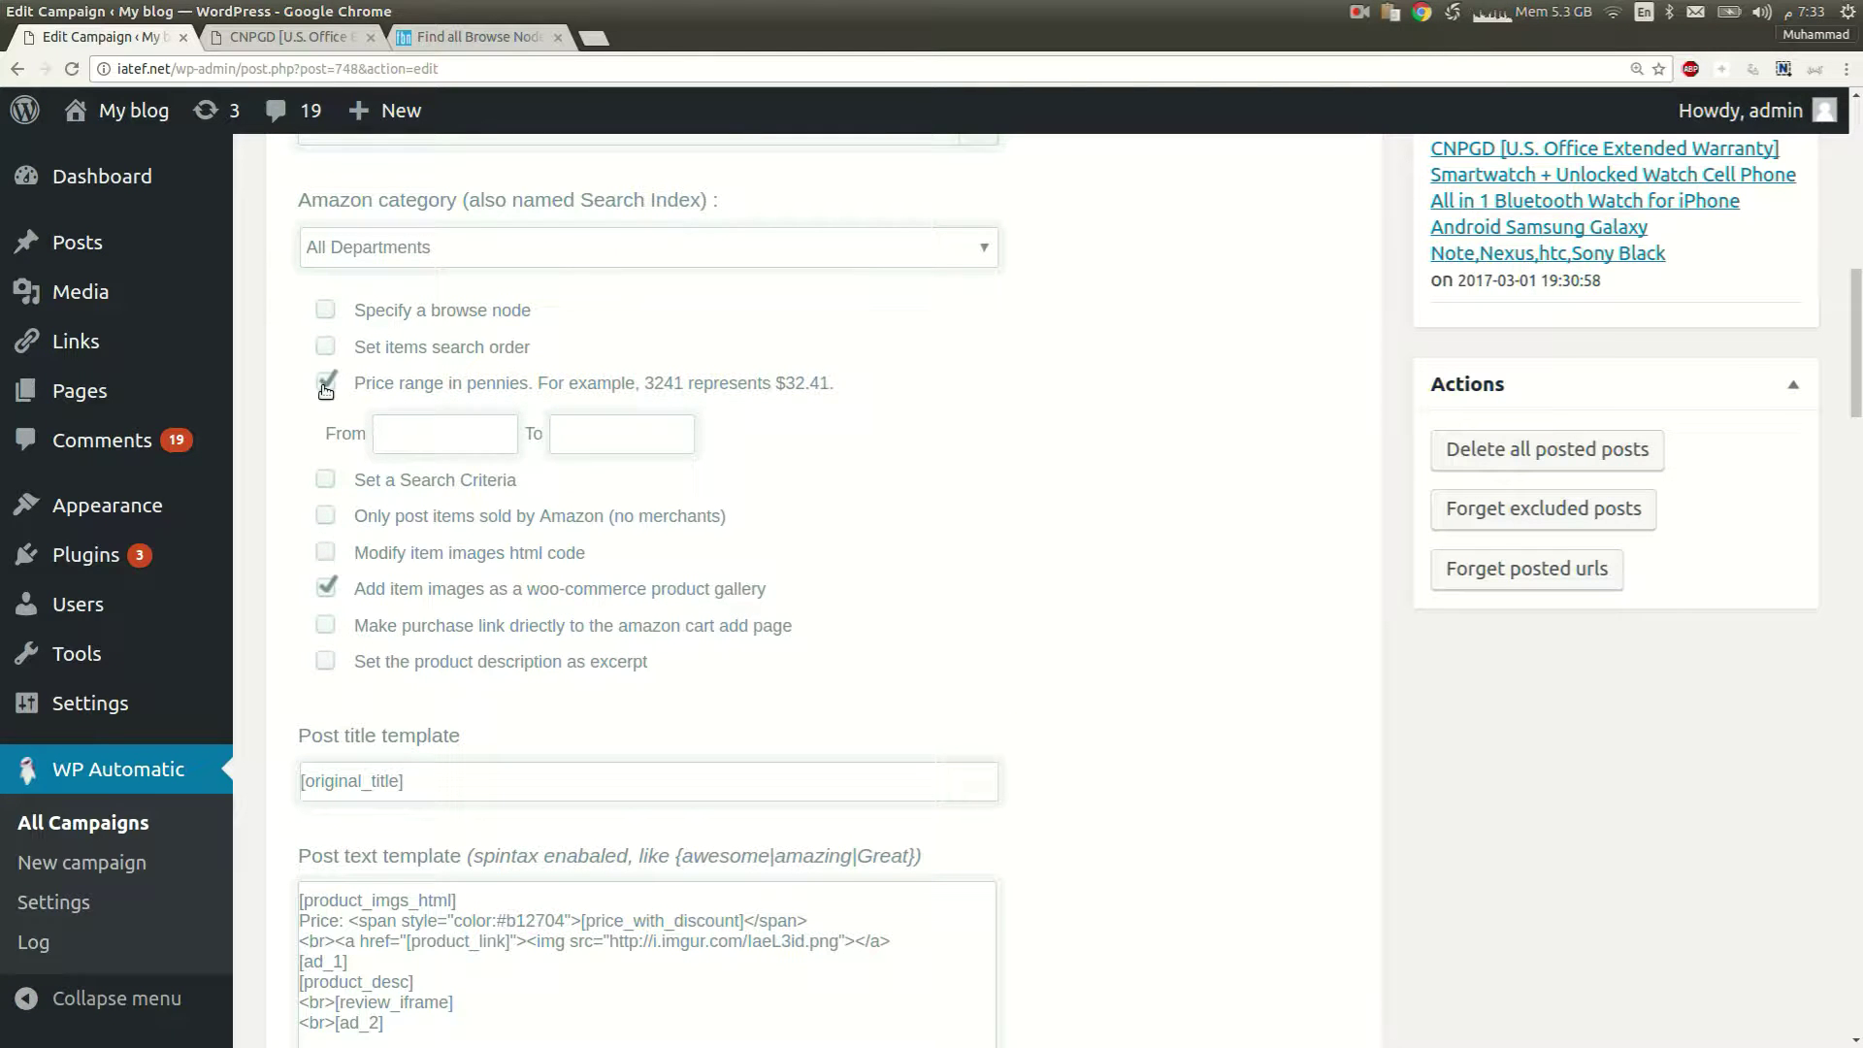
click(327, 384)
Check the search criteria list without changing it, then leave the filter unchecked.
click(329, 420)
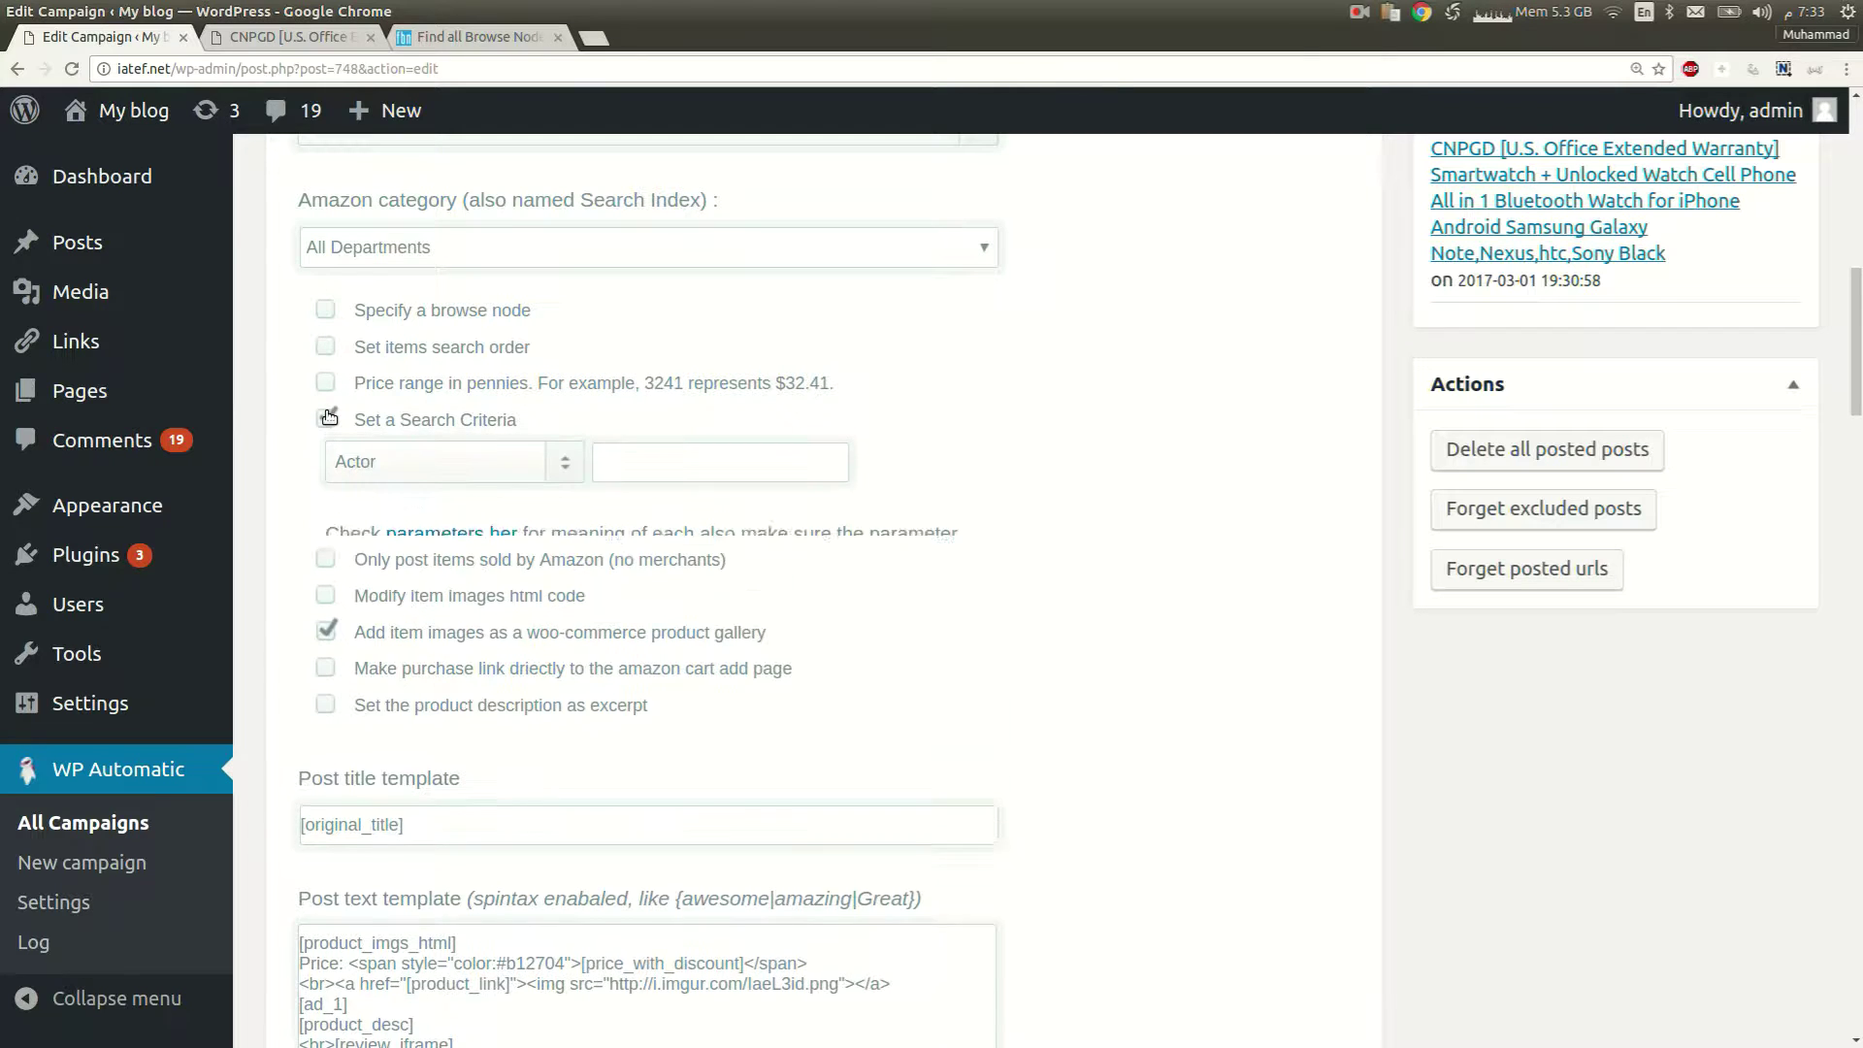
click(456, 464)
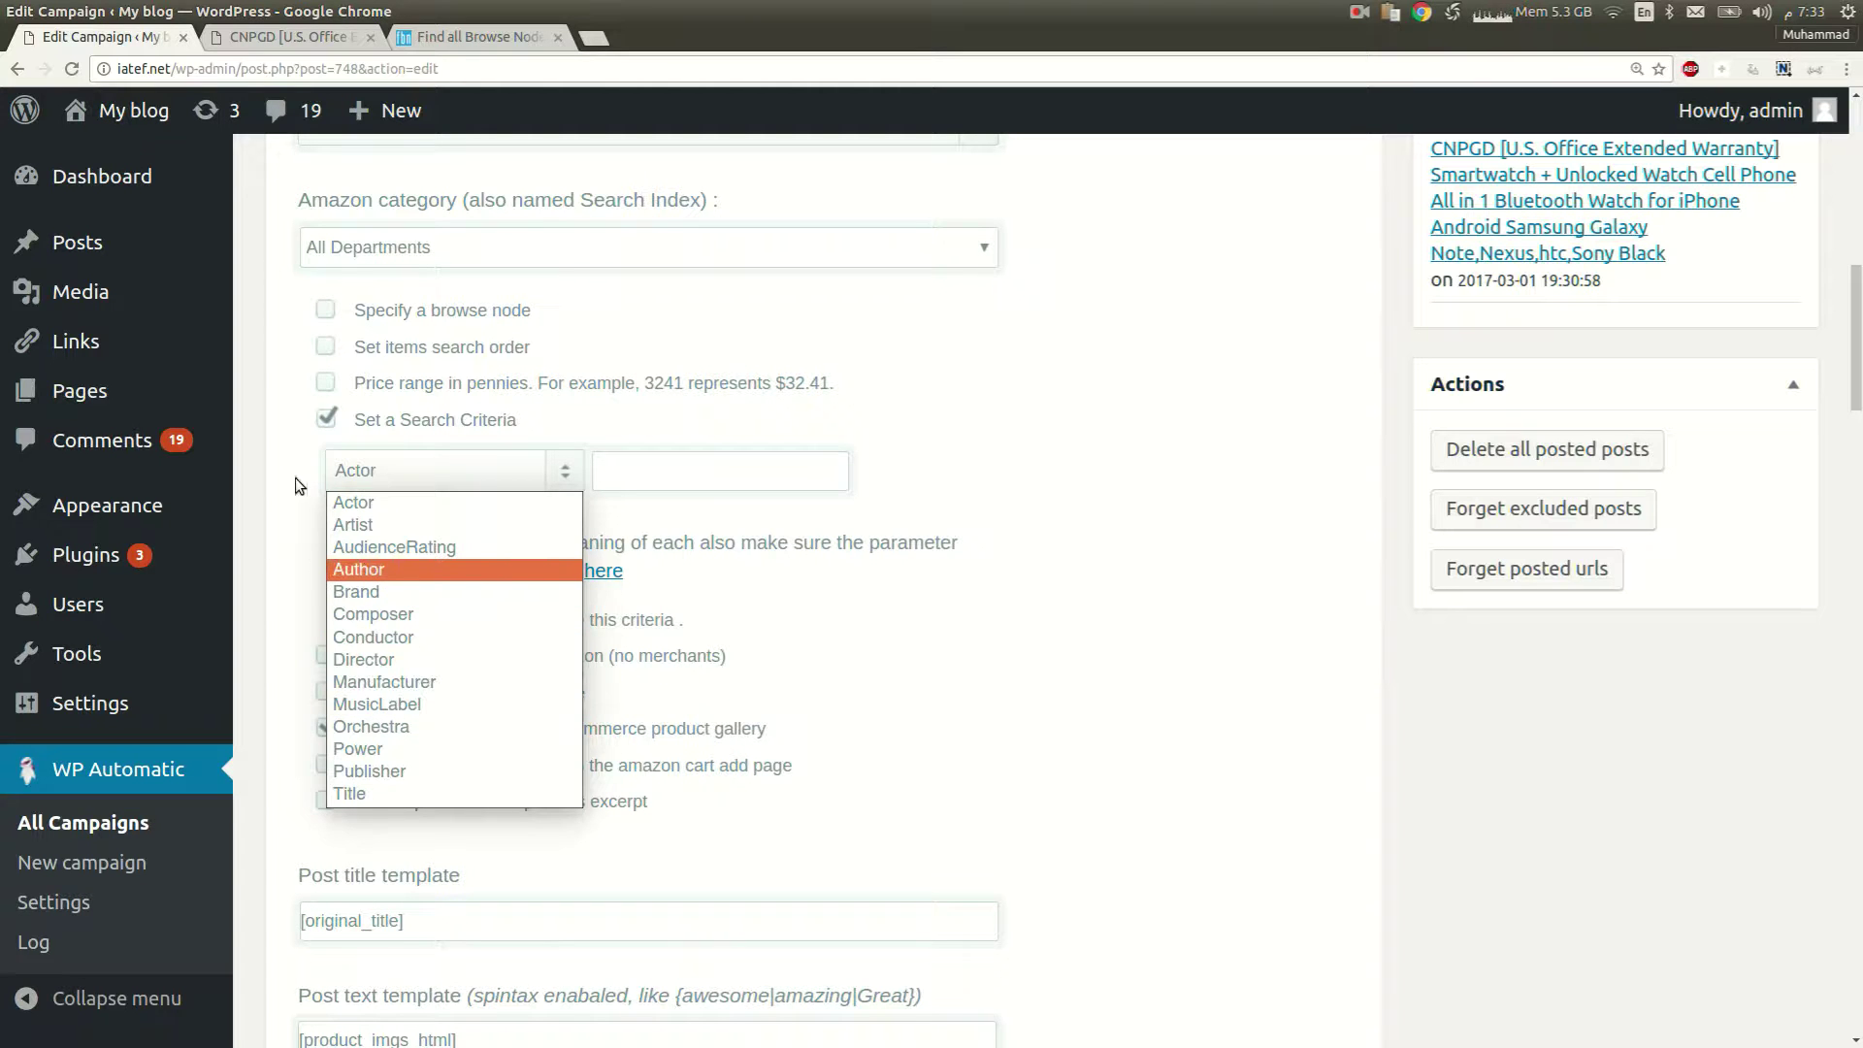
click(305, 455)
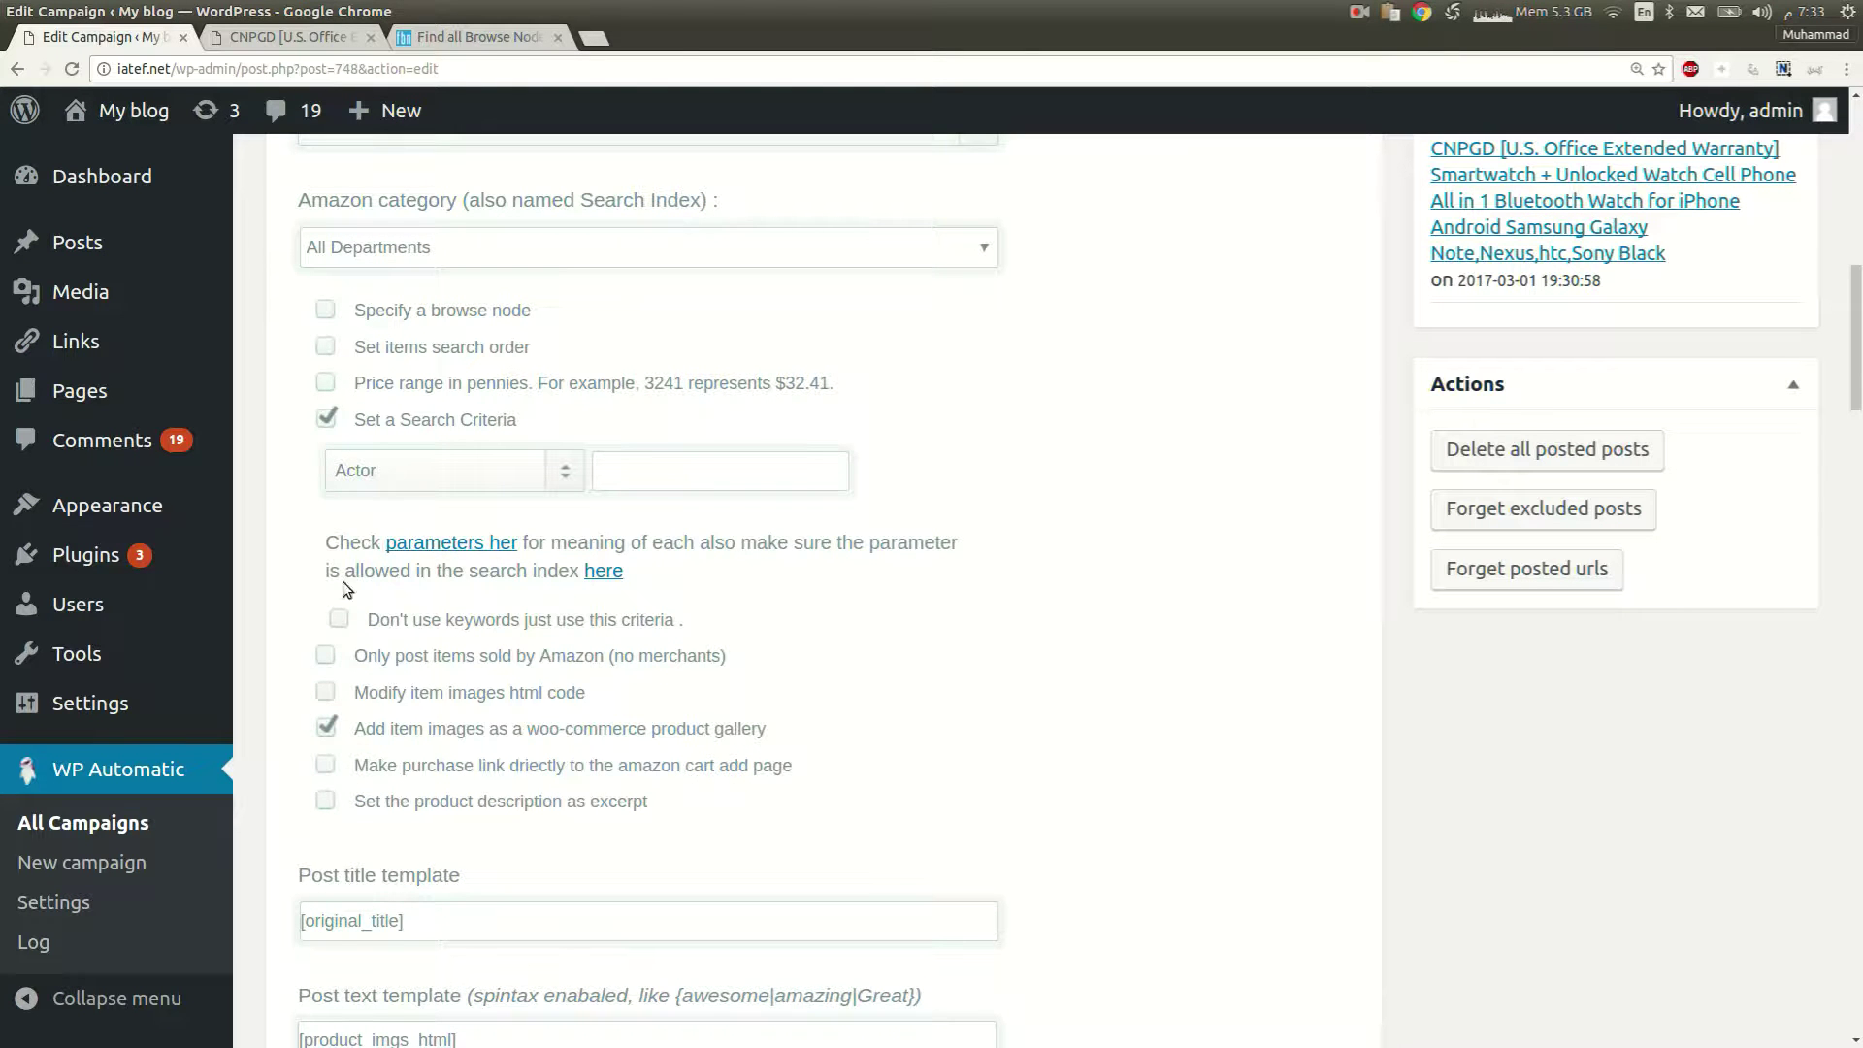
click(324, 420)
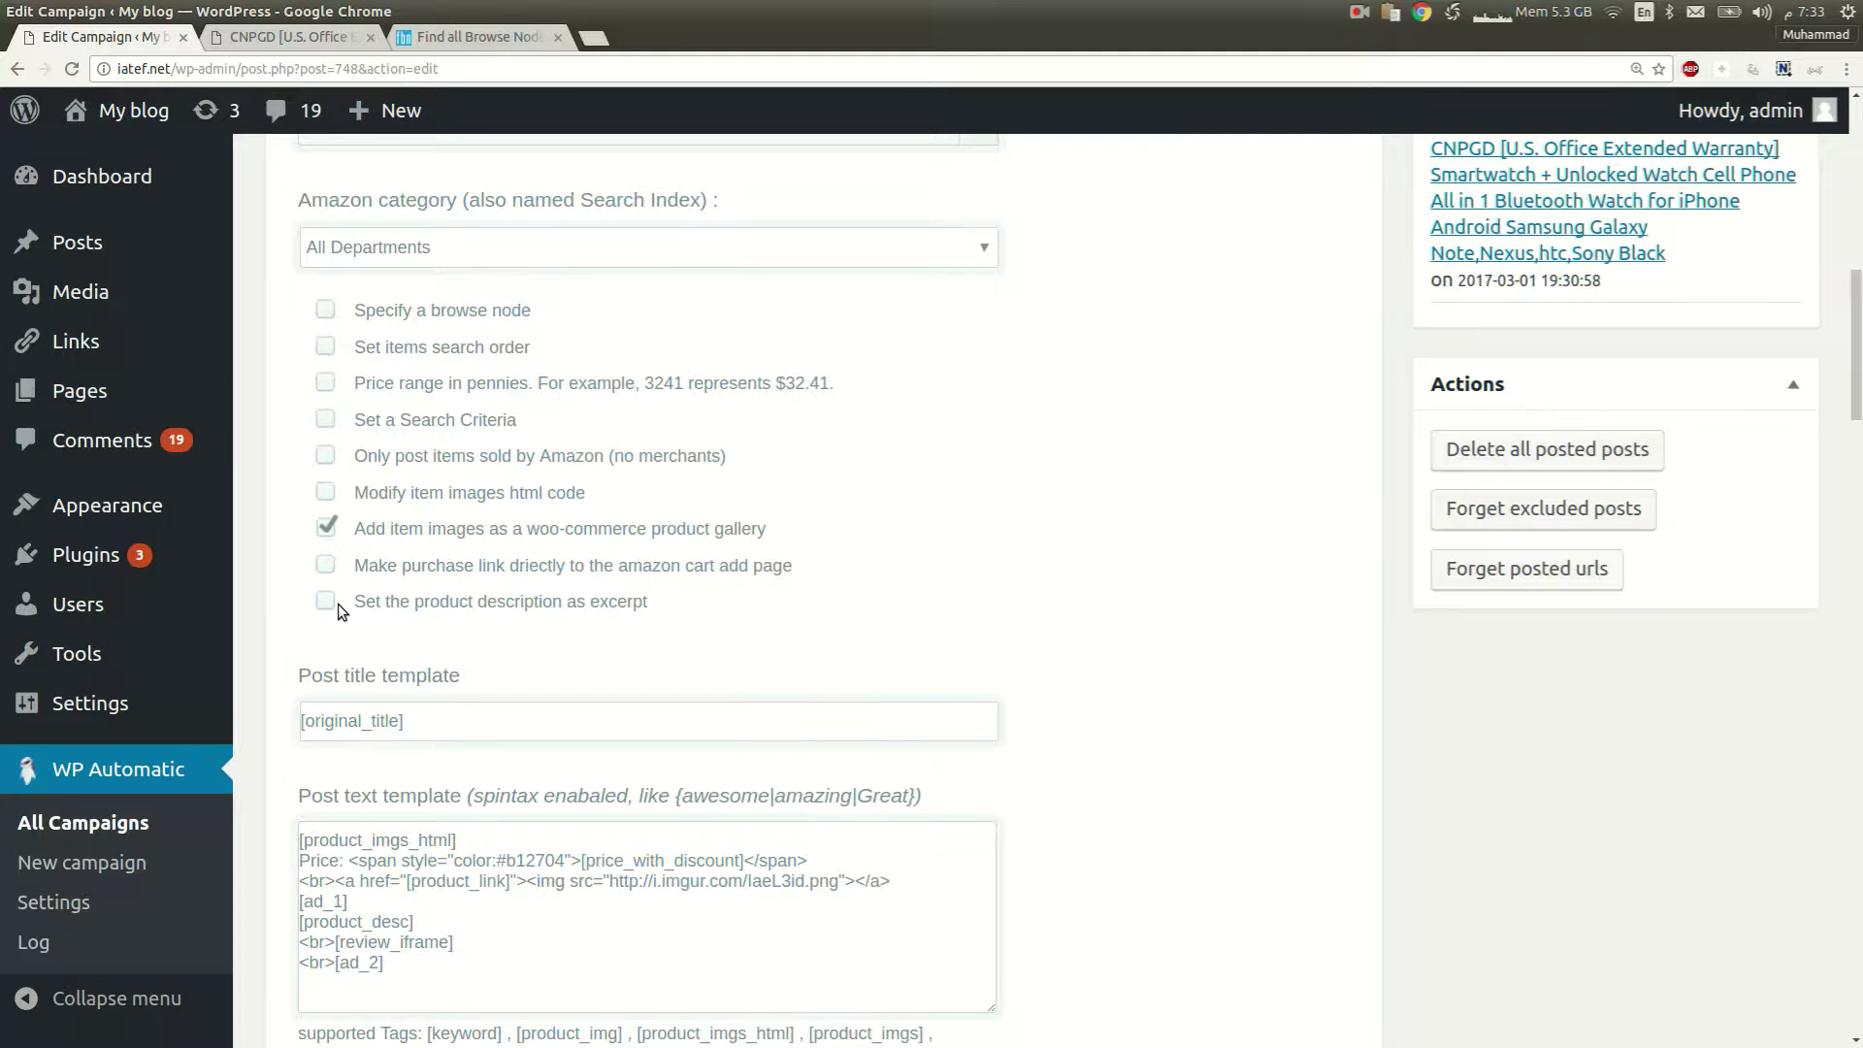
scroll(338, 604, down, 2)
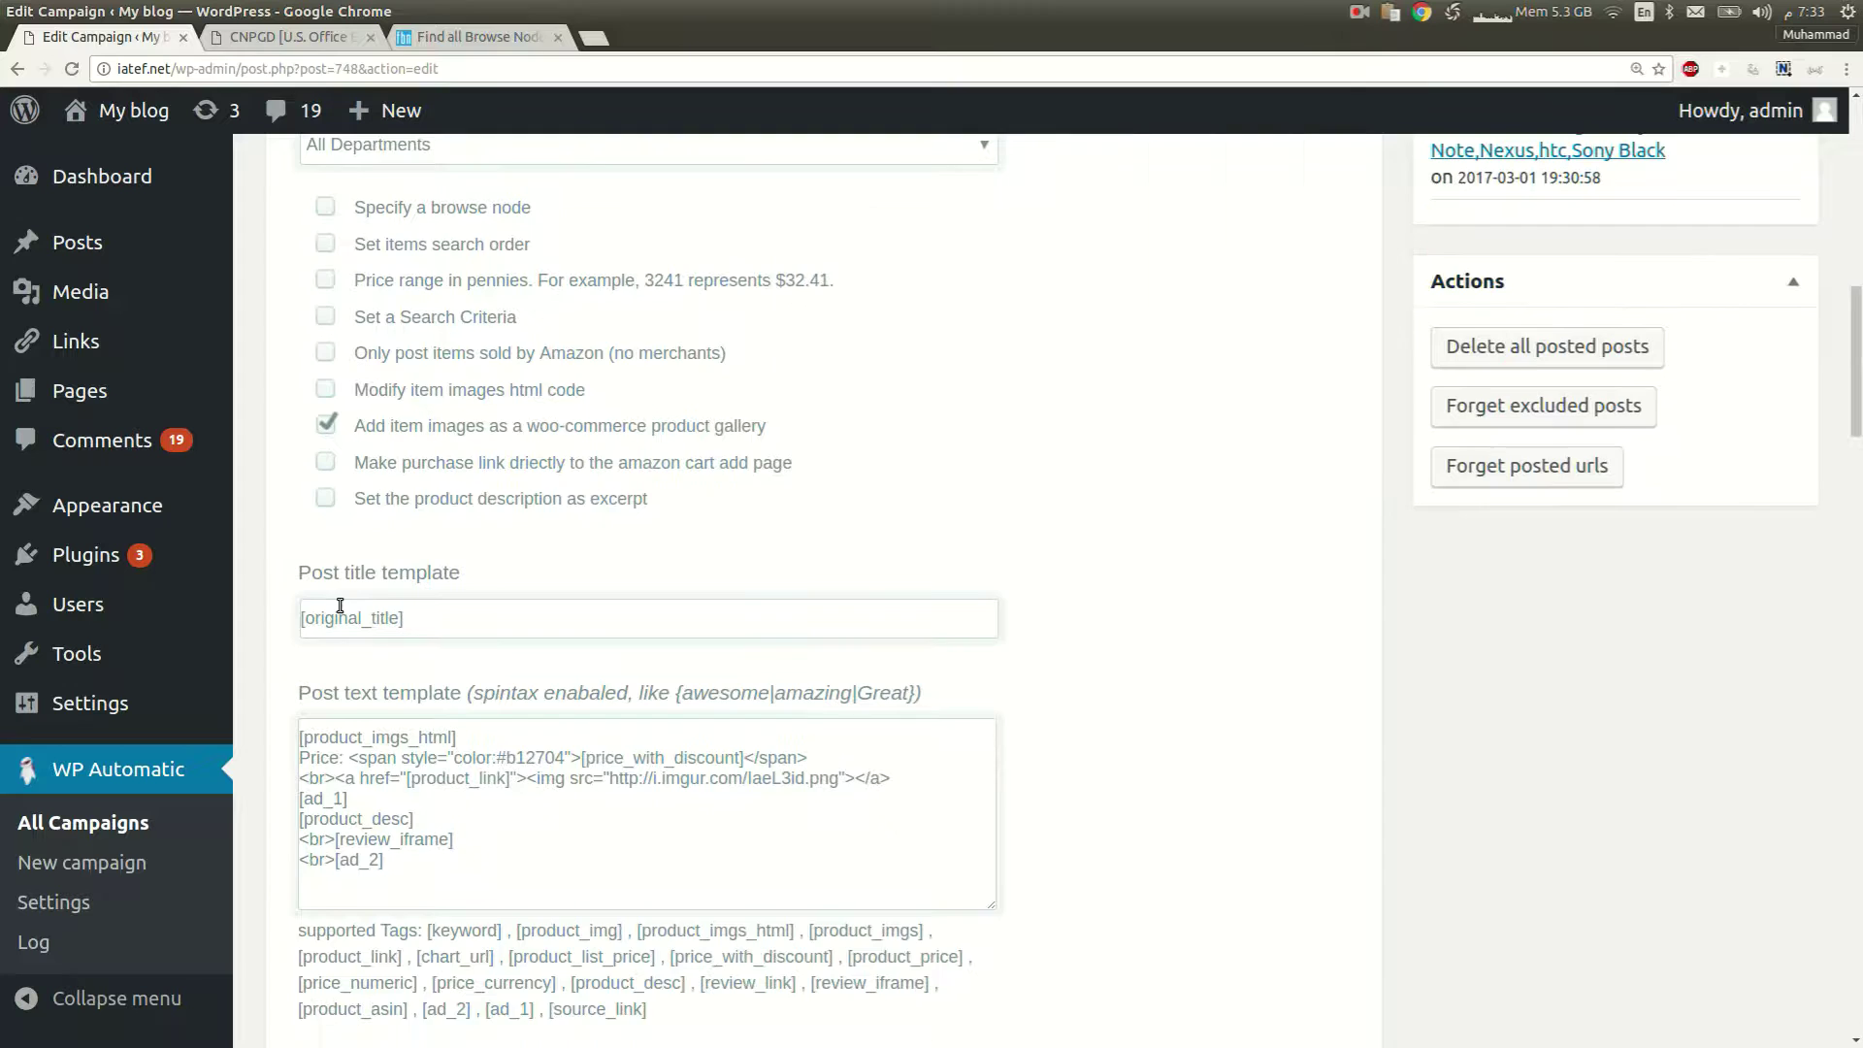
scroll(338, 605, up, 3)
scroll(338, 605, up, 3)
scroll(339, 604, up, 3)
scroll(338, 603, up, 2)
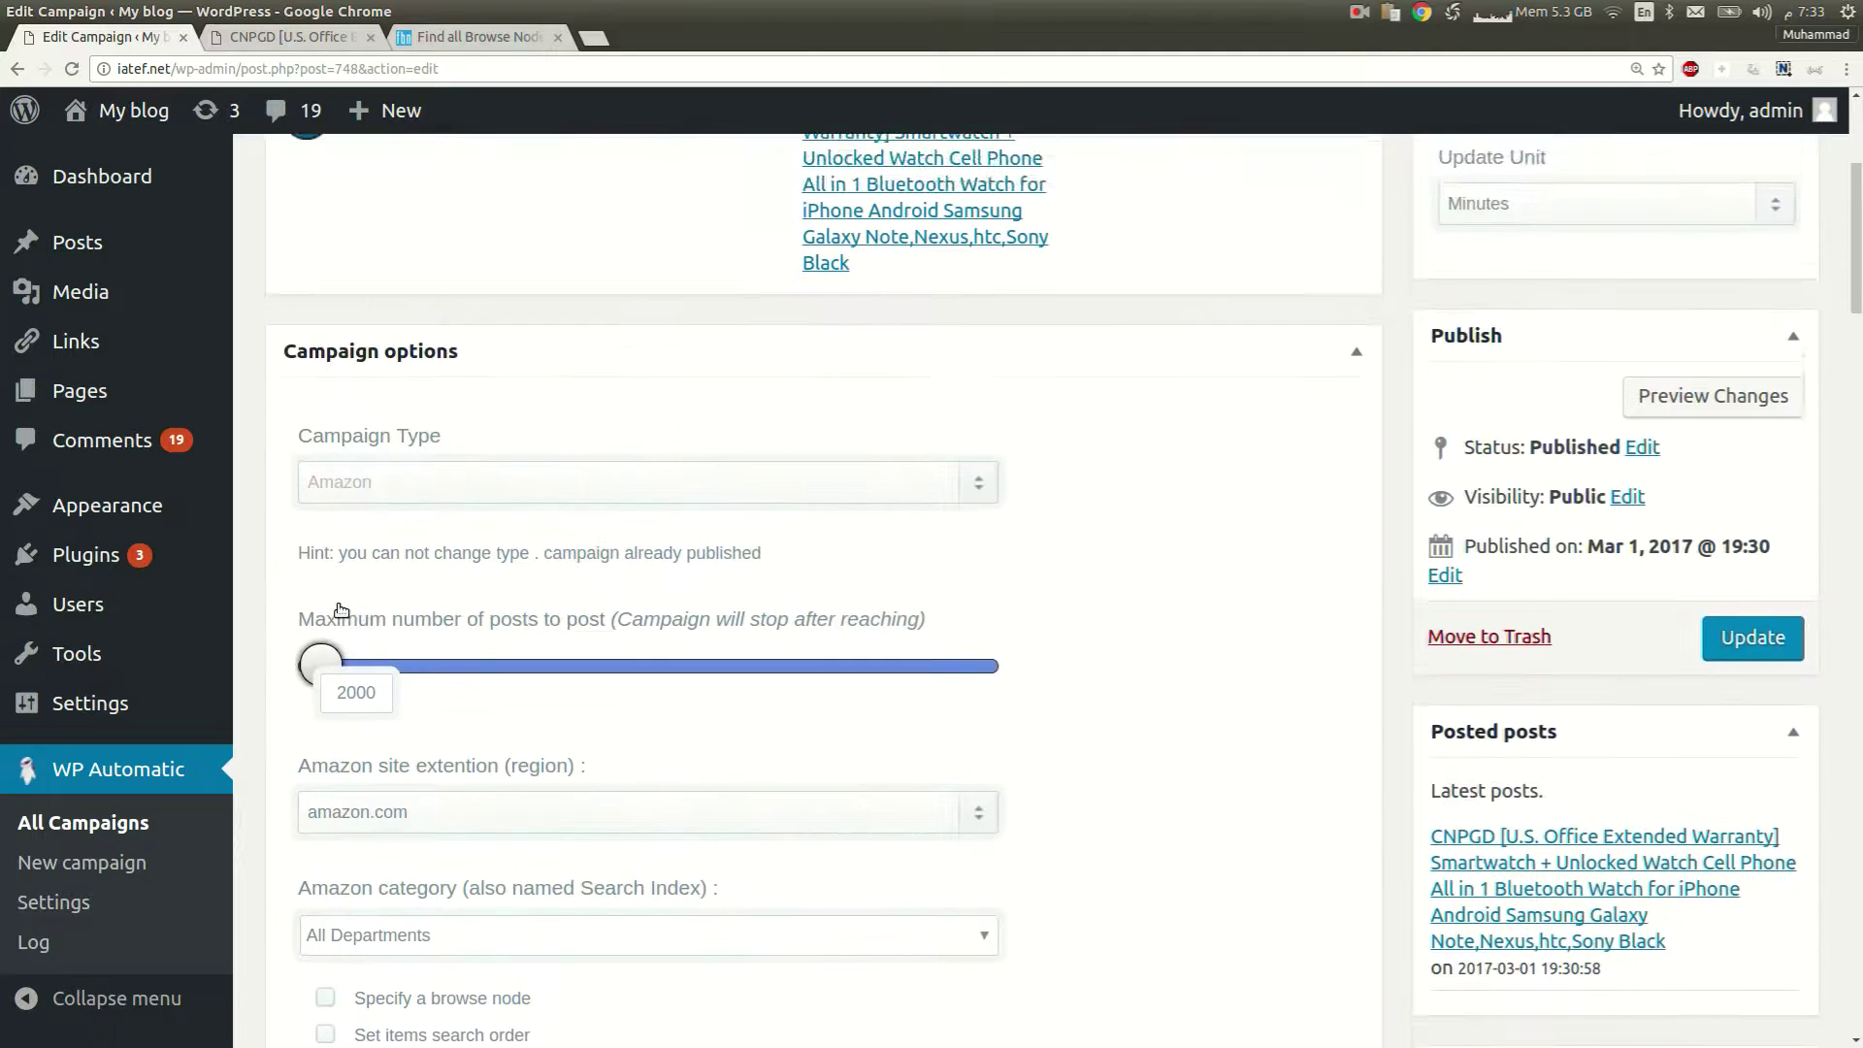
scroll(338, 605, up, 3)
scroll(332, 540, up, 2)
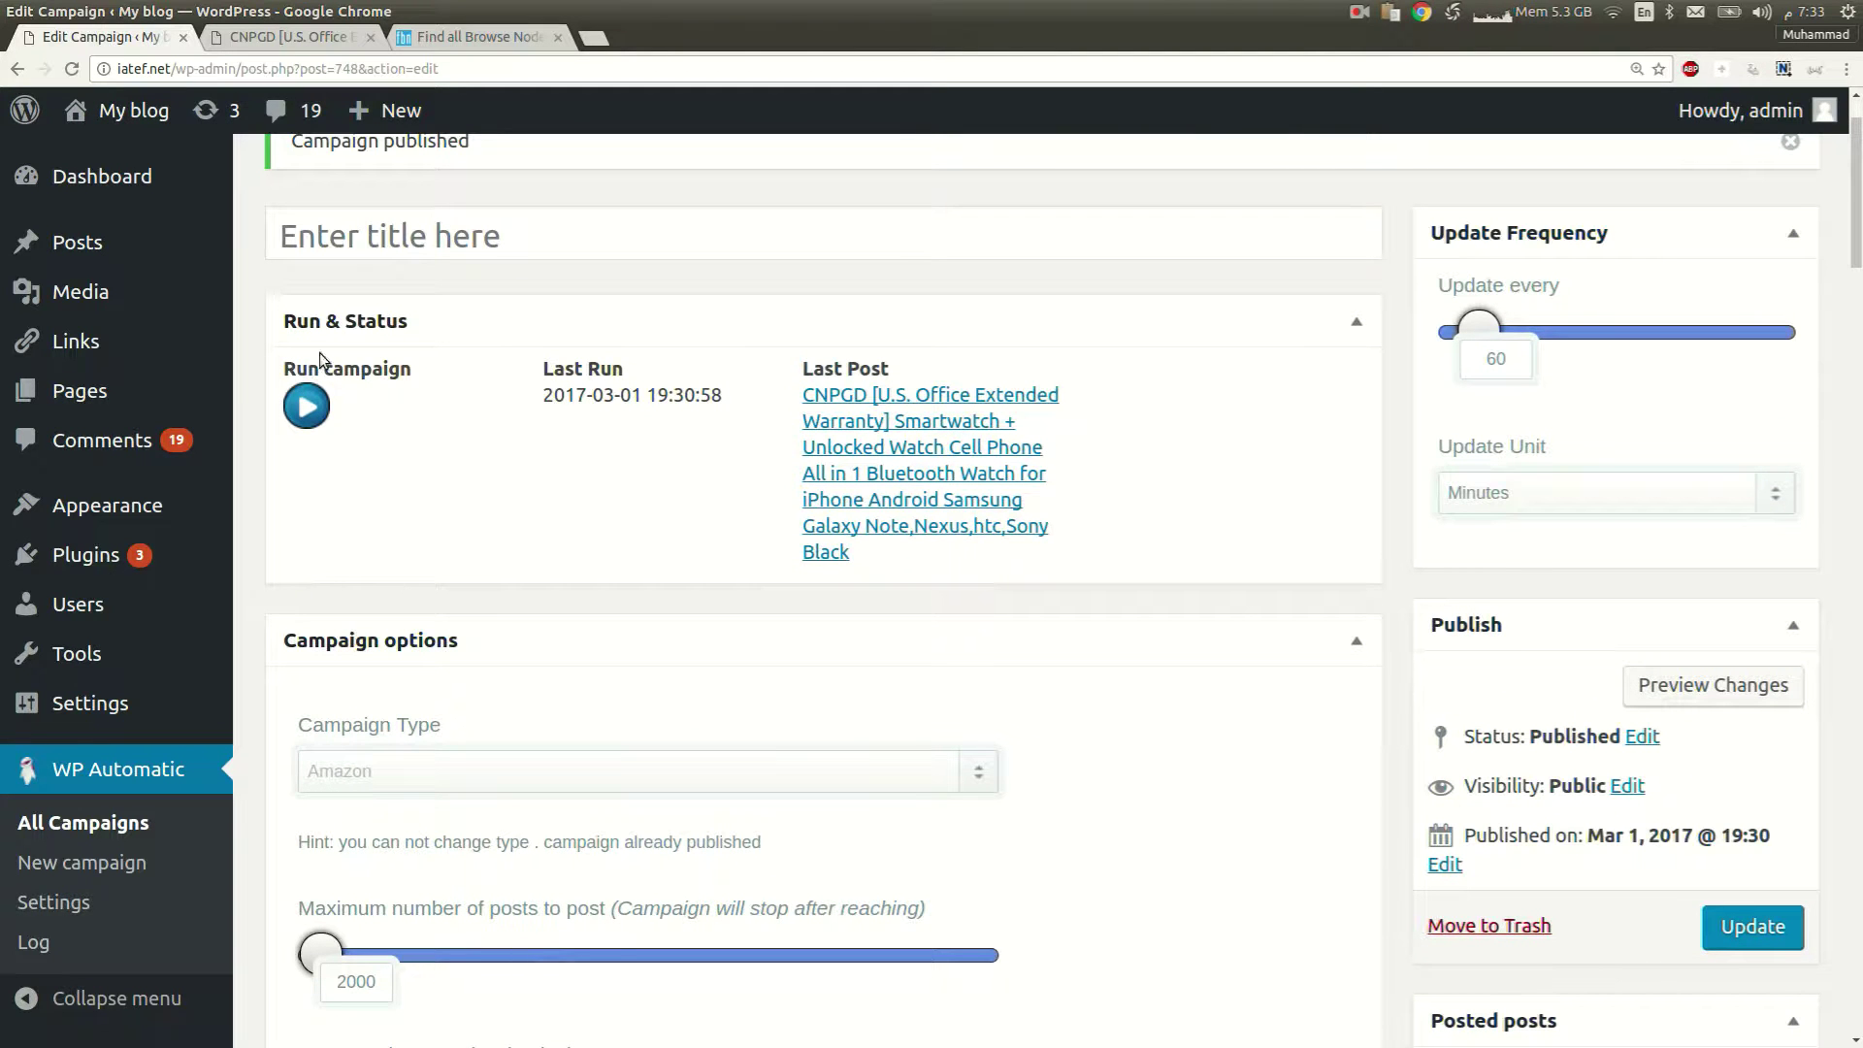
Rerun the campaign and open the new Bluetooth Smart Watch post in a background tab.
click(309, 410)
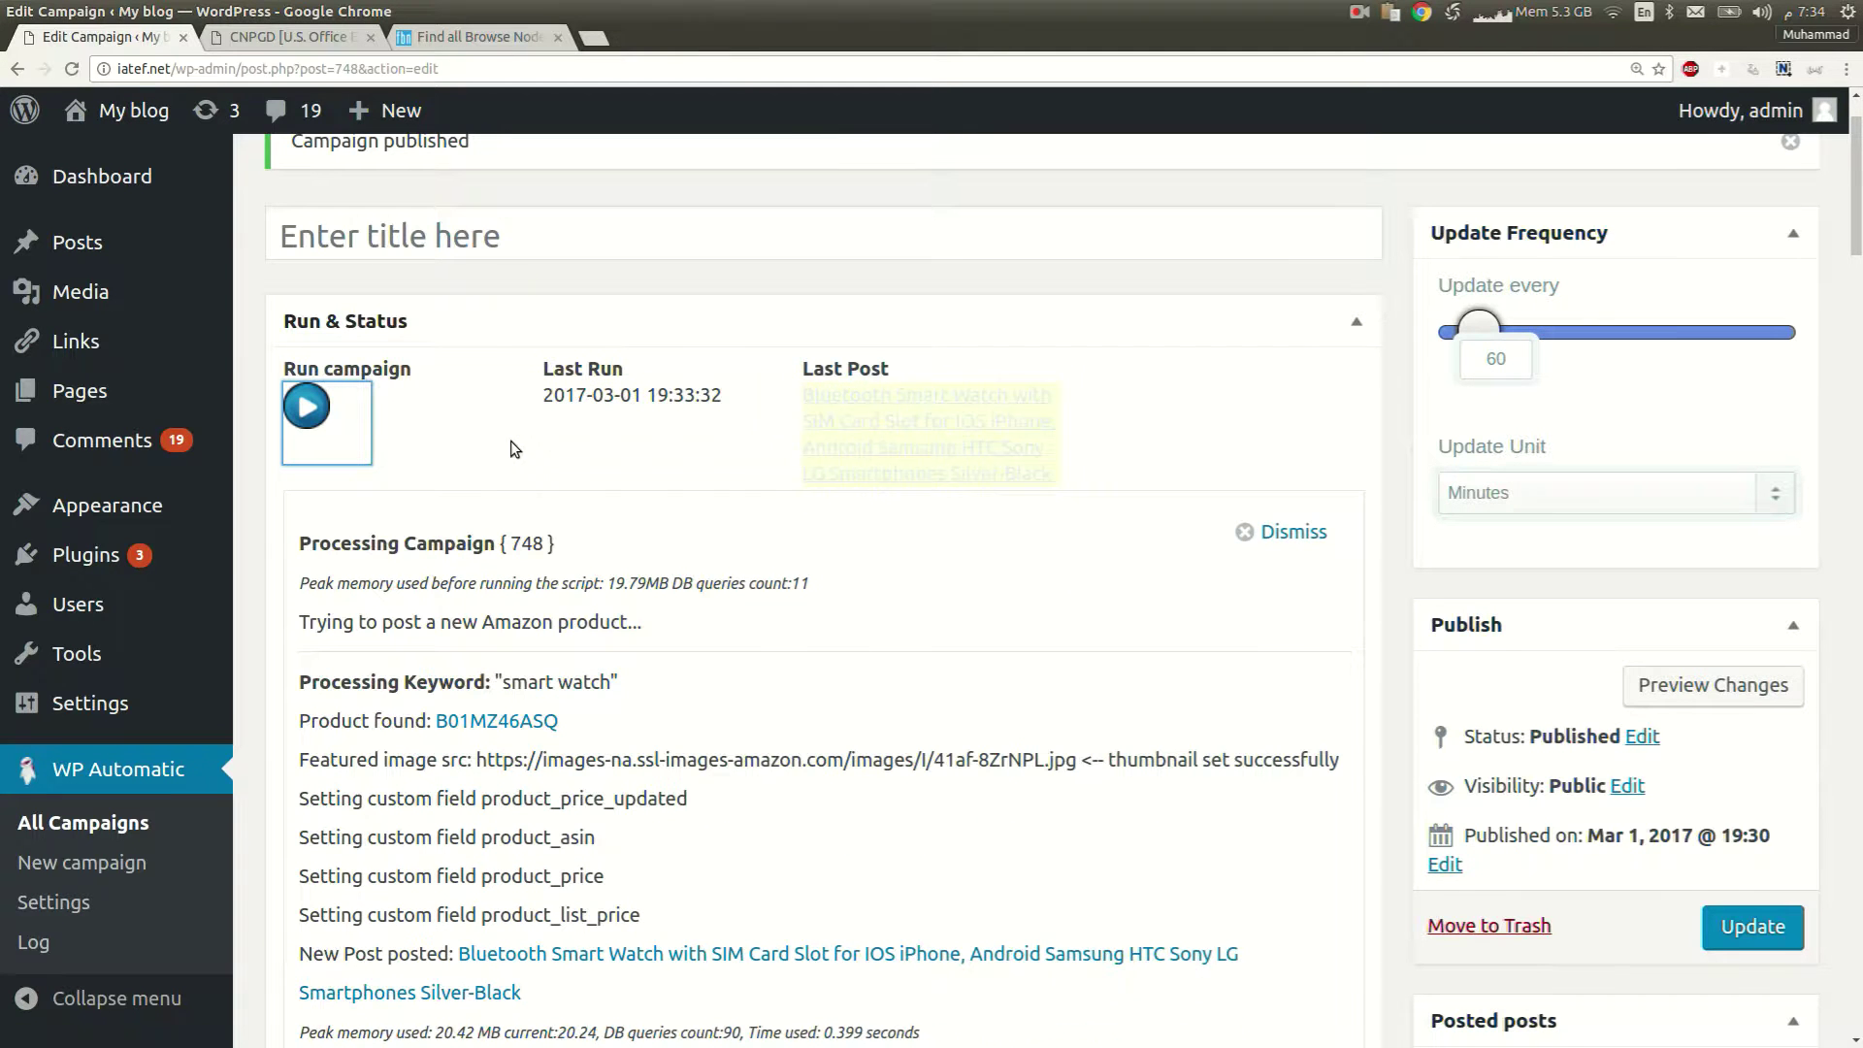
middle_click(832, 449)
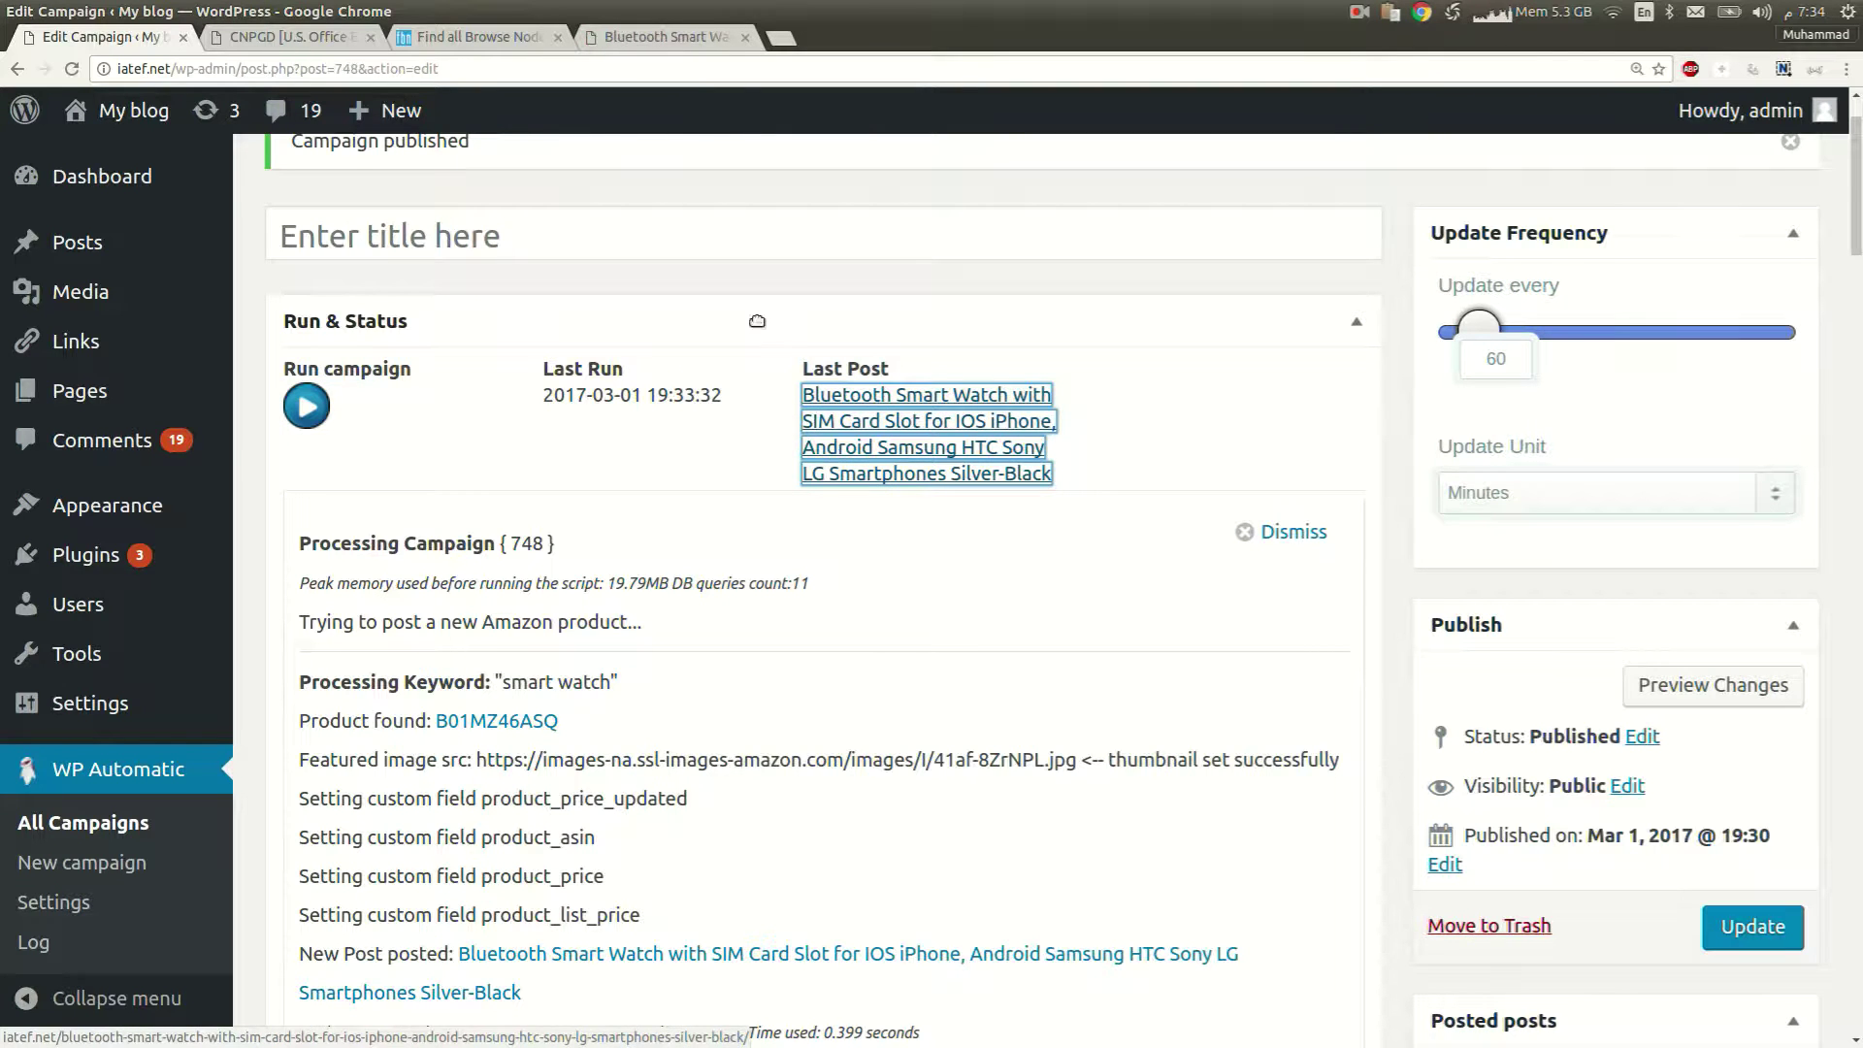
click(685, 39)
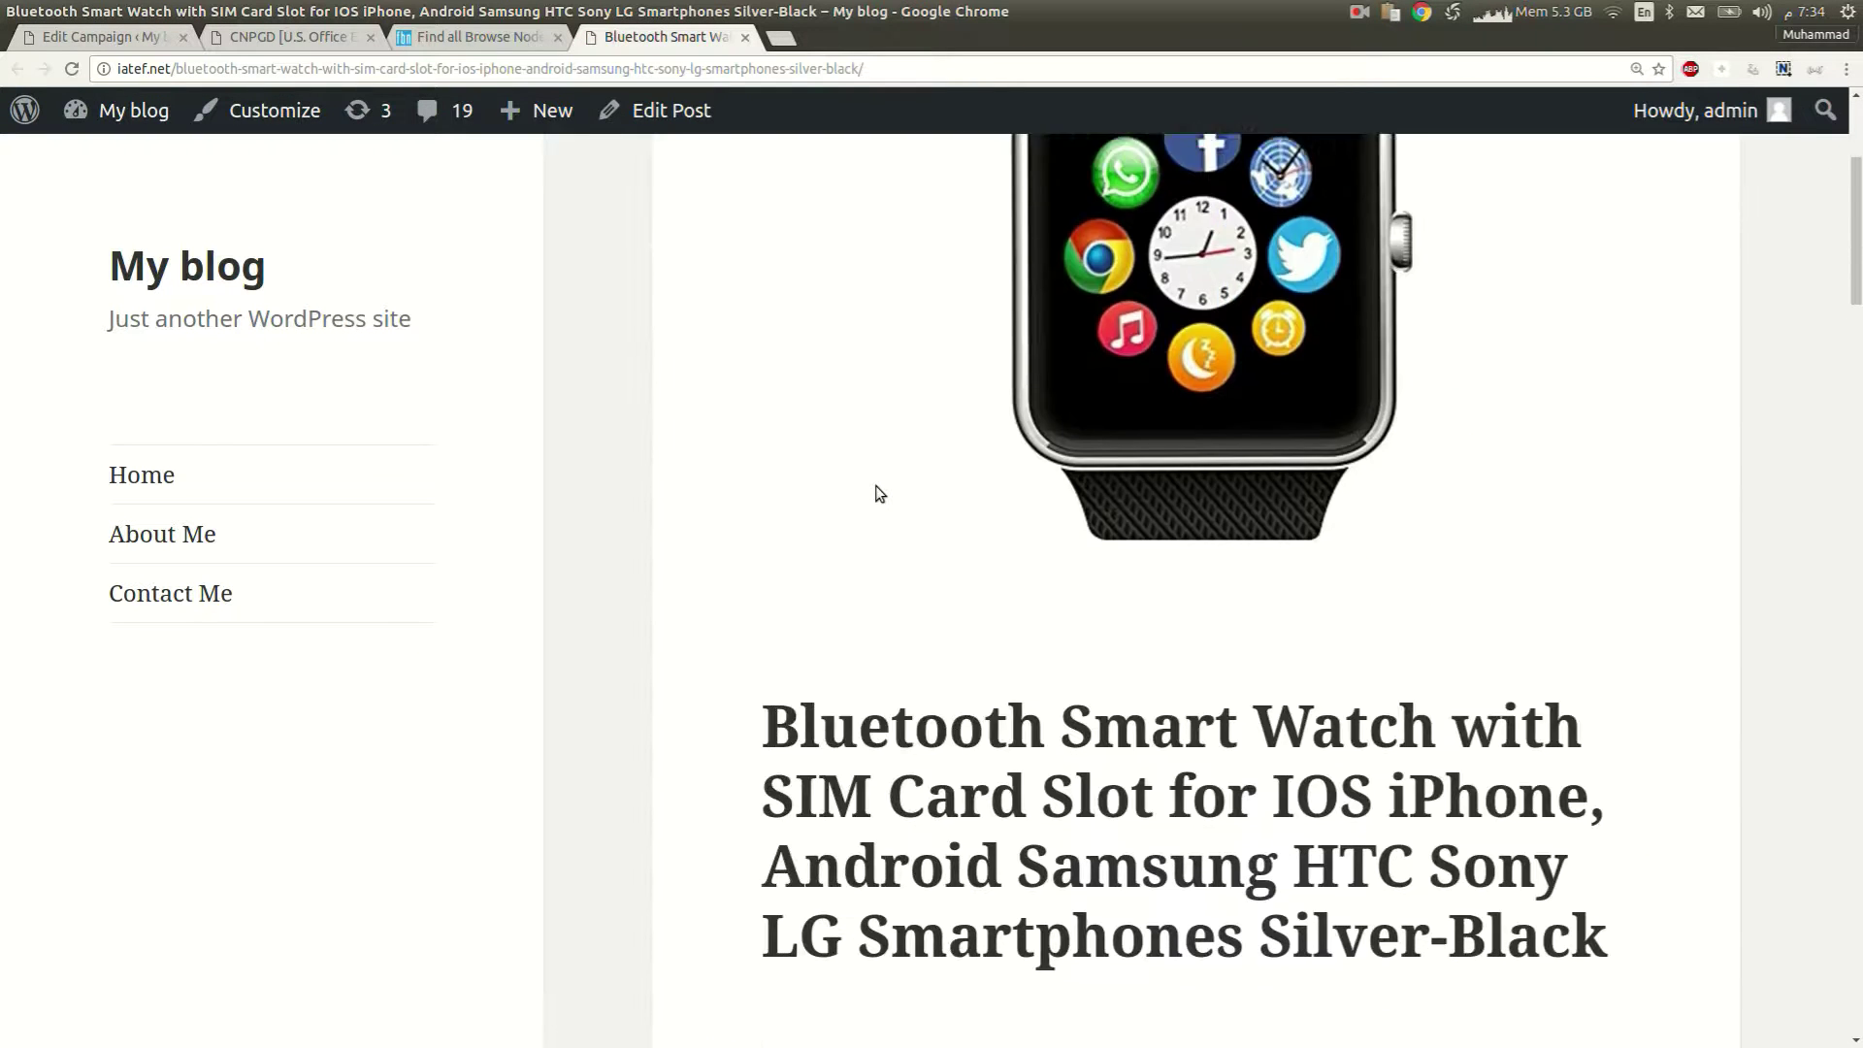
scroll(876, 485, down, 4)
scroll(876, 485, down, 4)
scroll(875, 486, down, 3)
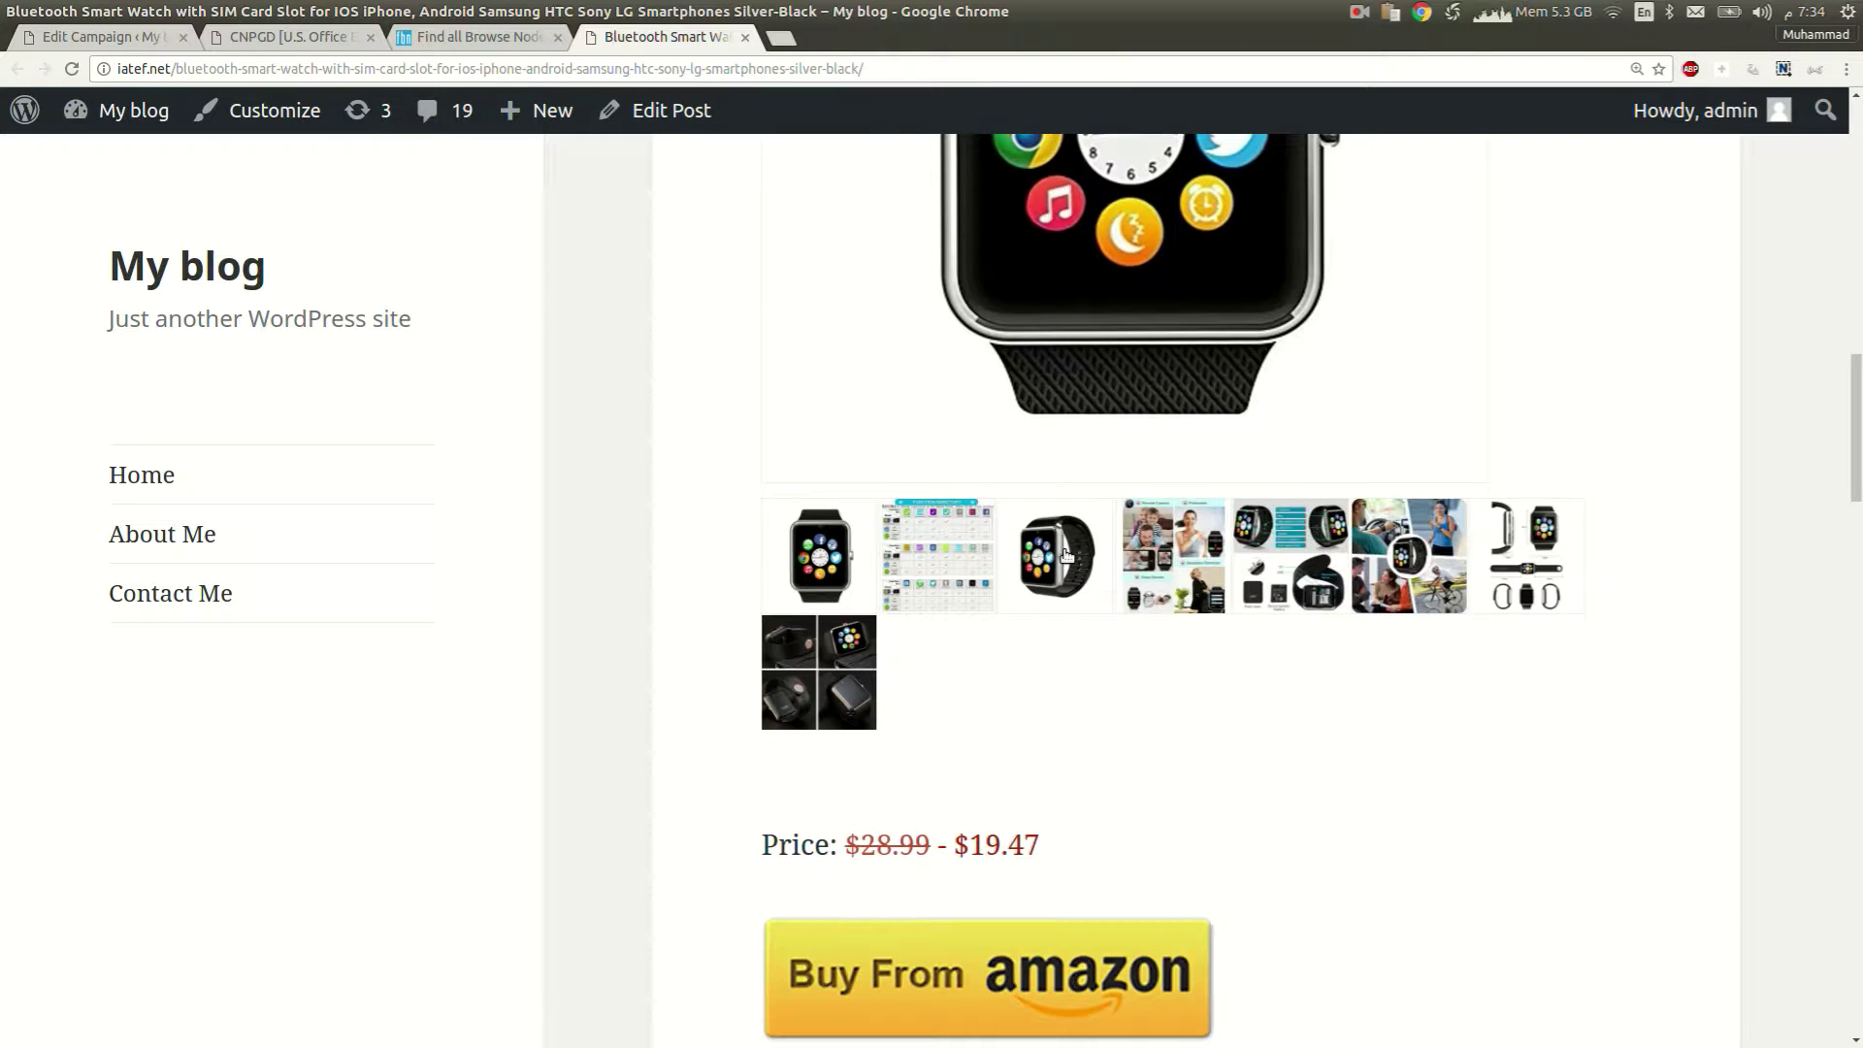
mouse_move(1173, 554)
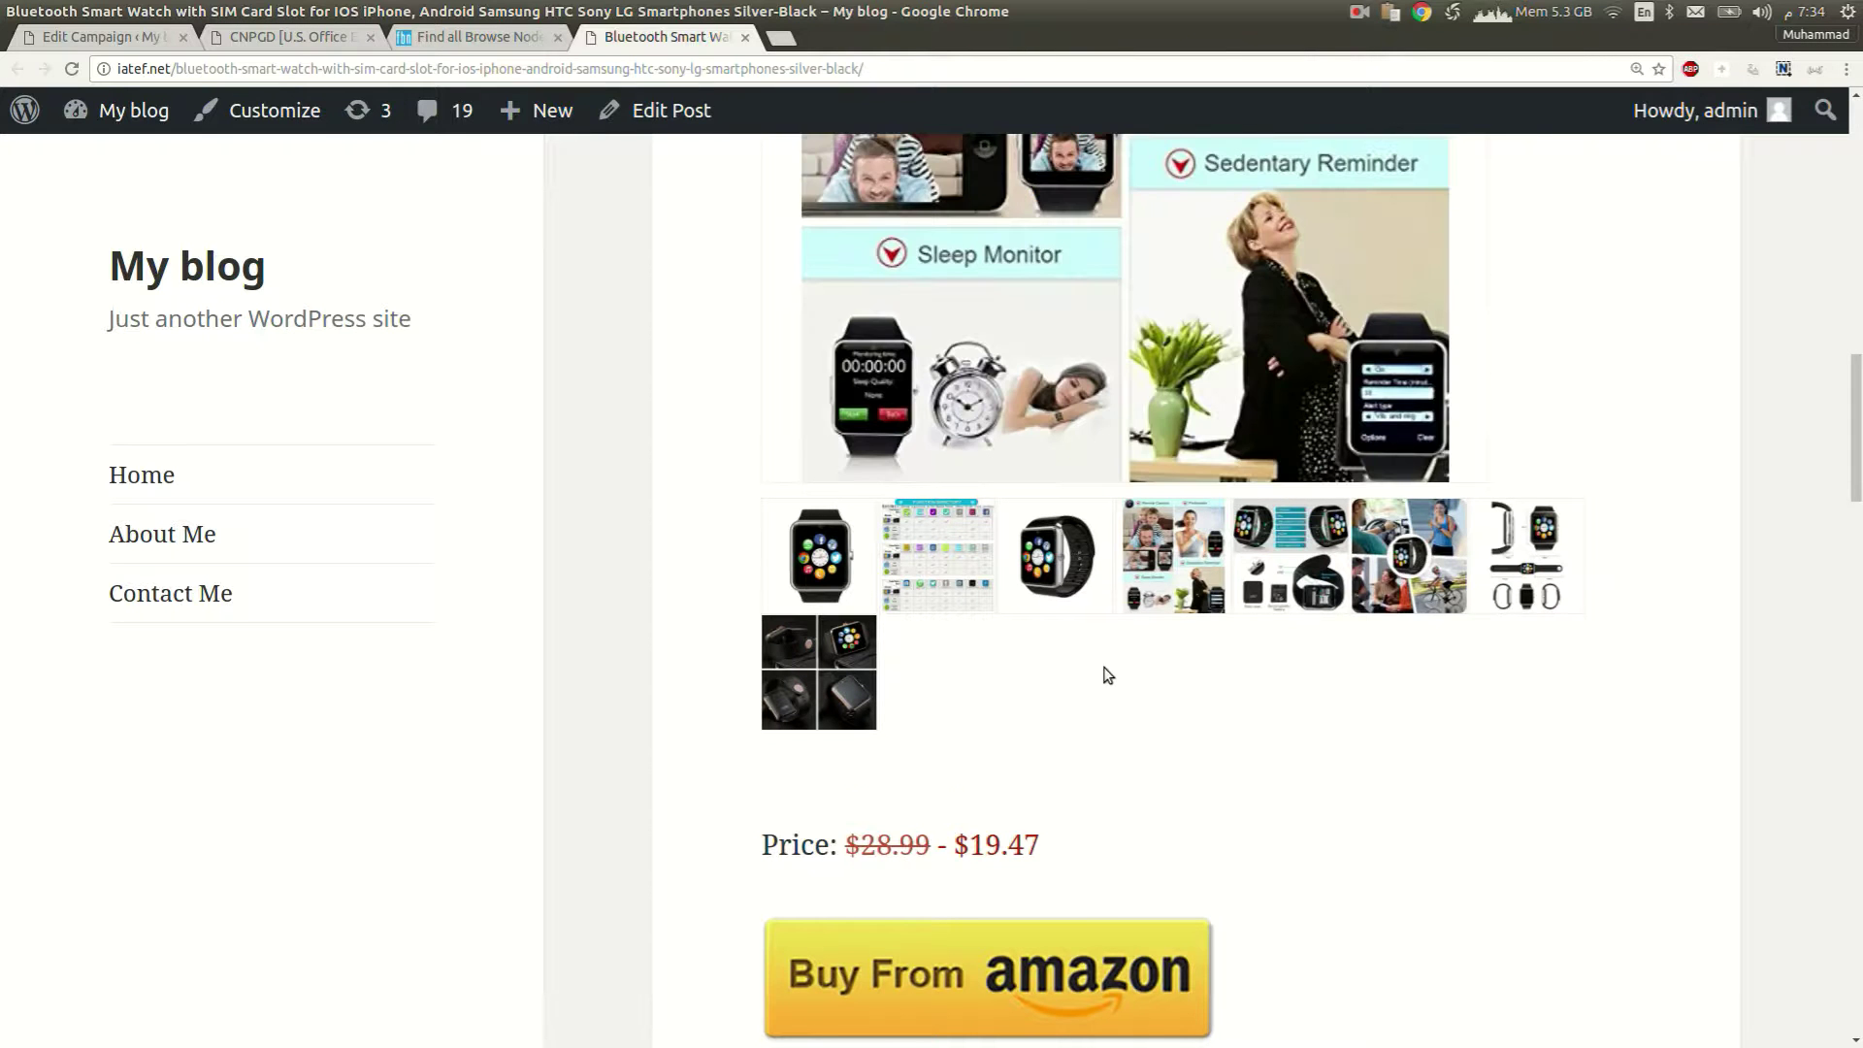
scroll(1104, 674, down, 3)
scroll(1105, 673, down, 3)
scroll(1164, 642, down, 4)
scroll(1205, 622, down, 4)
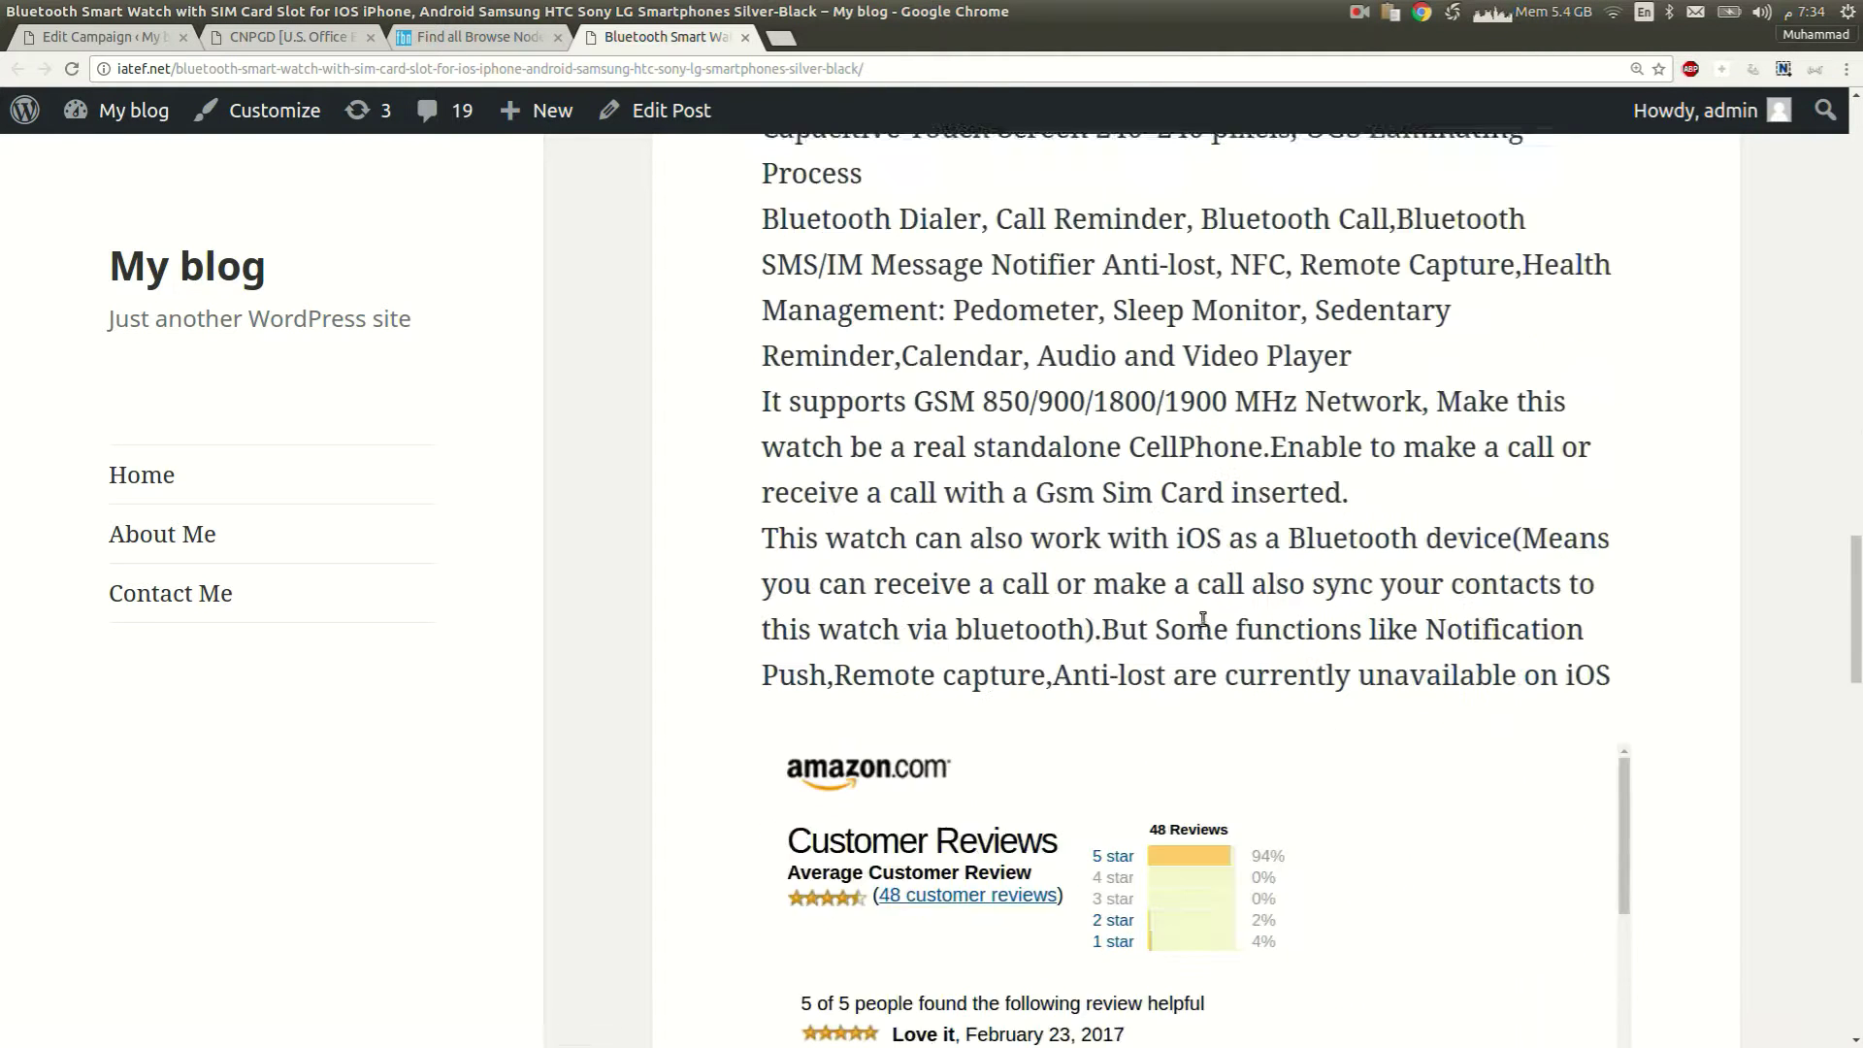
scroll(1205, 622, down, 3)
scroll(1203, 622, down, 3)
scroll(1203, 622, up, 1)
scroll(1204, 621, up, 3)
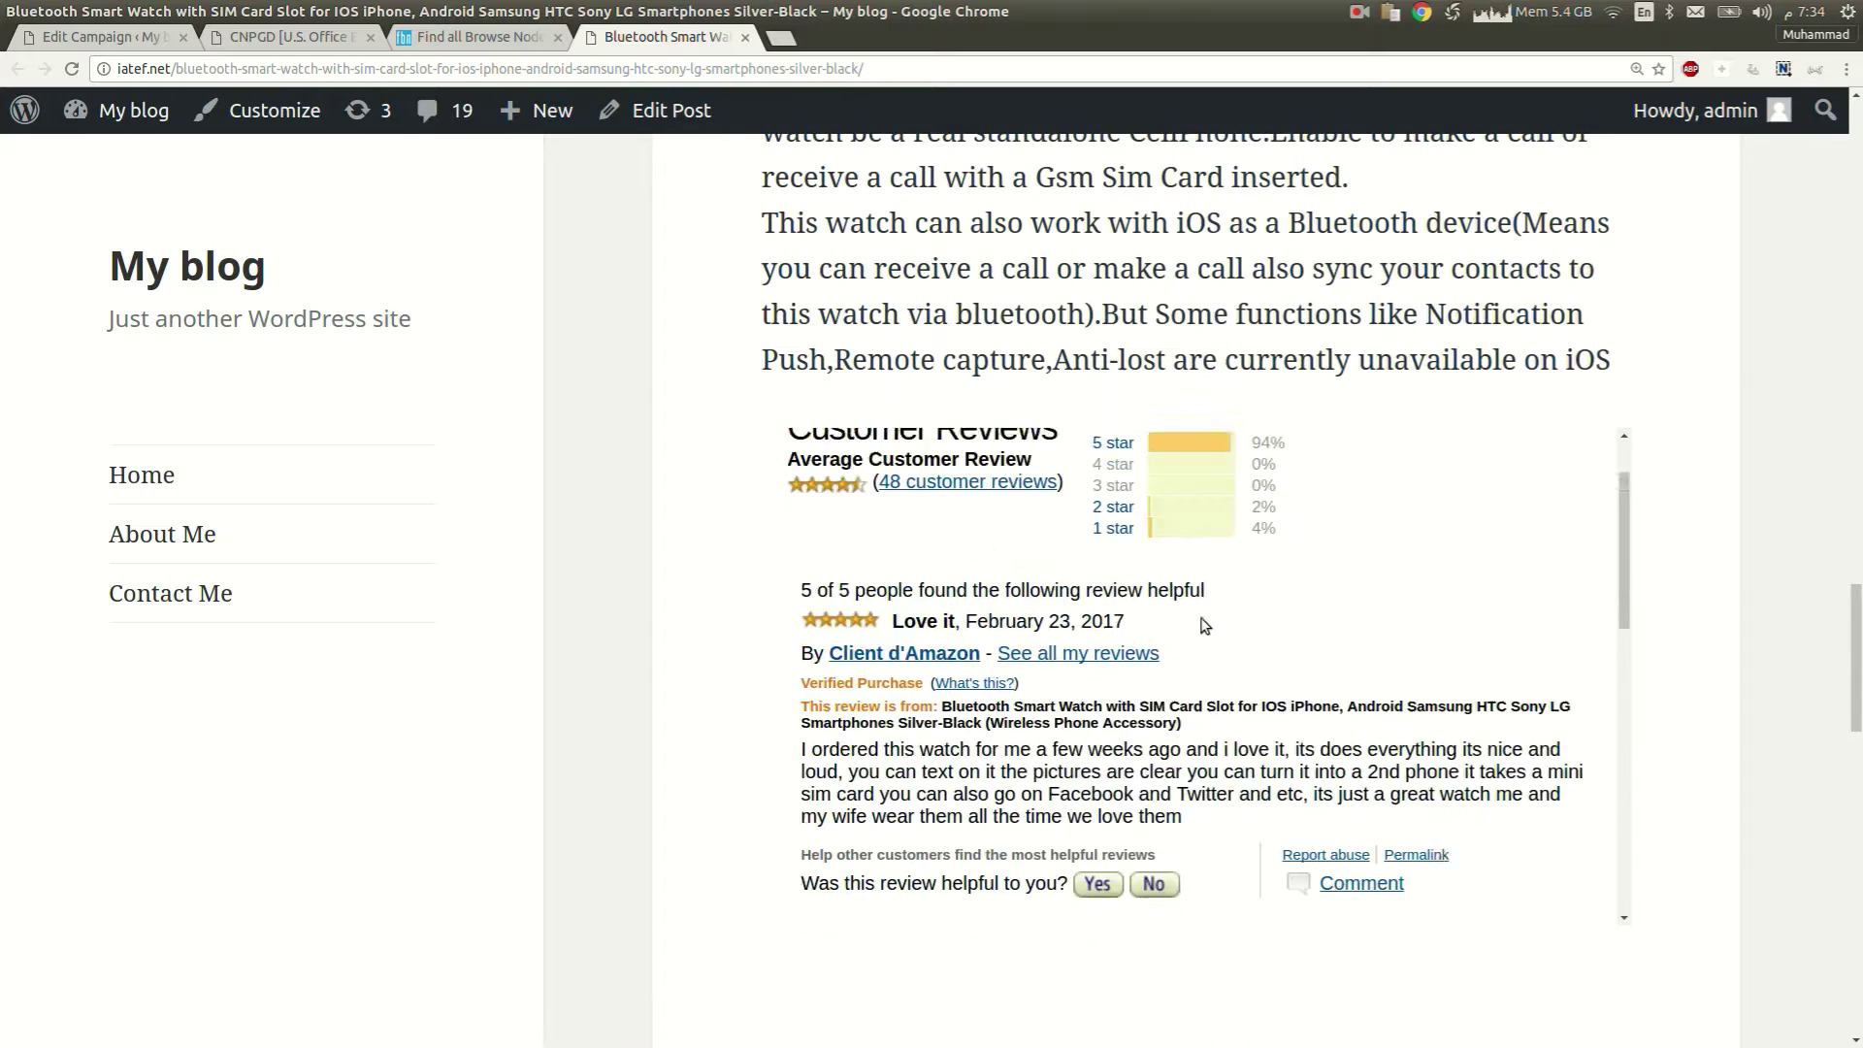
scroll(1205, 623, up, 4)
scroll(1204, 624, up, 4)
scroll(1204, 623, up, 4)
scroll(1203, 624, up, 4)
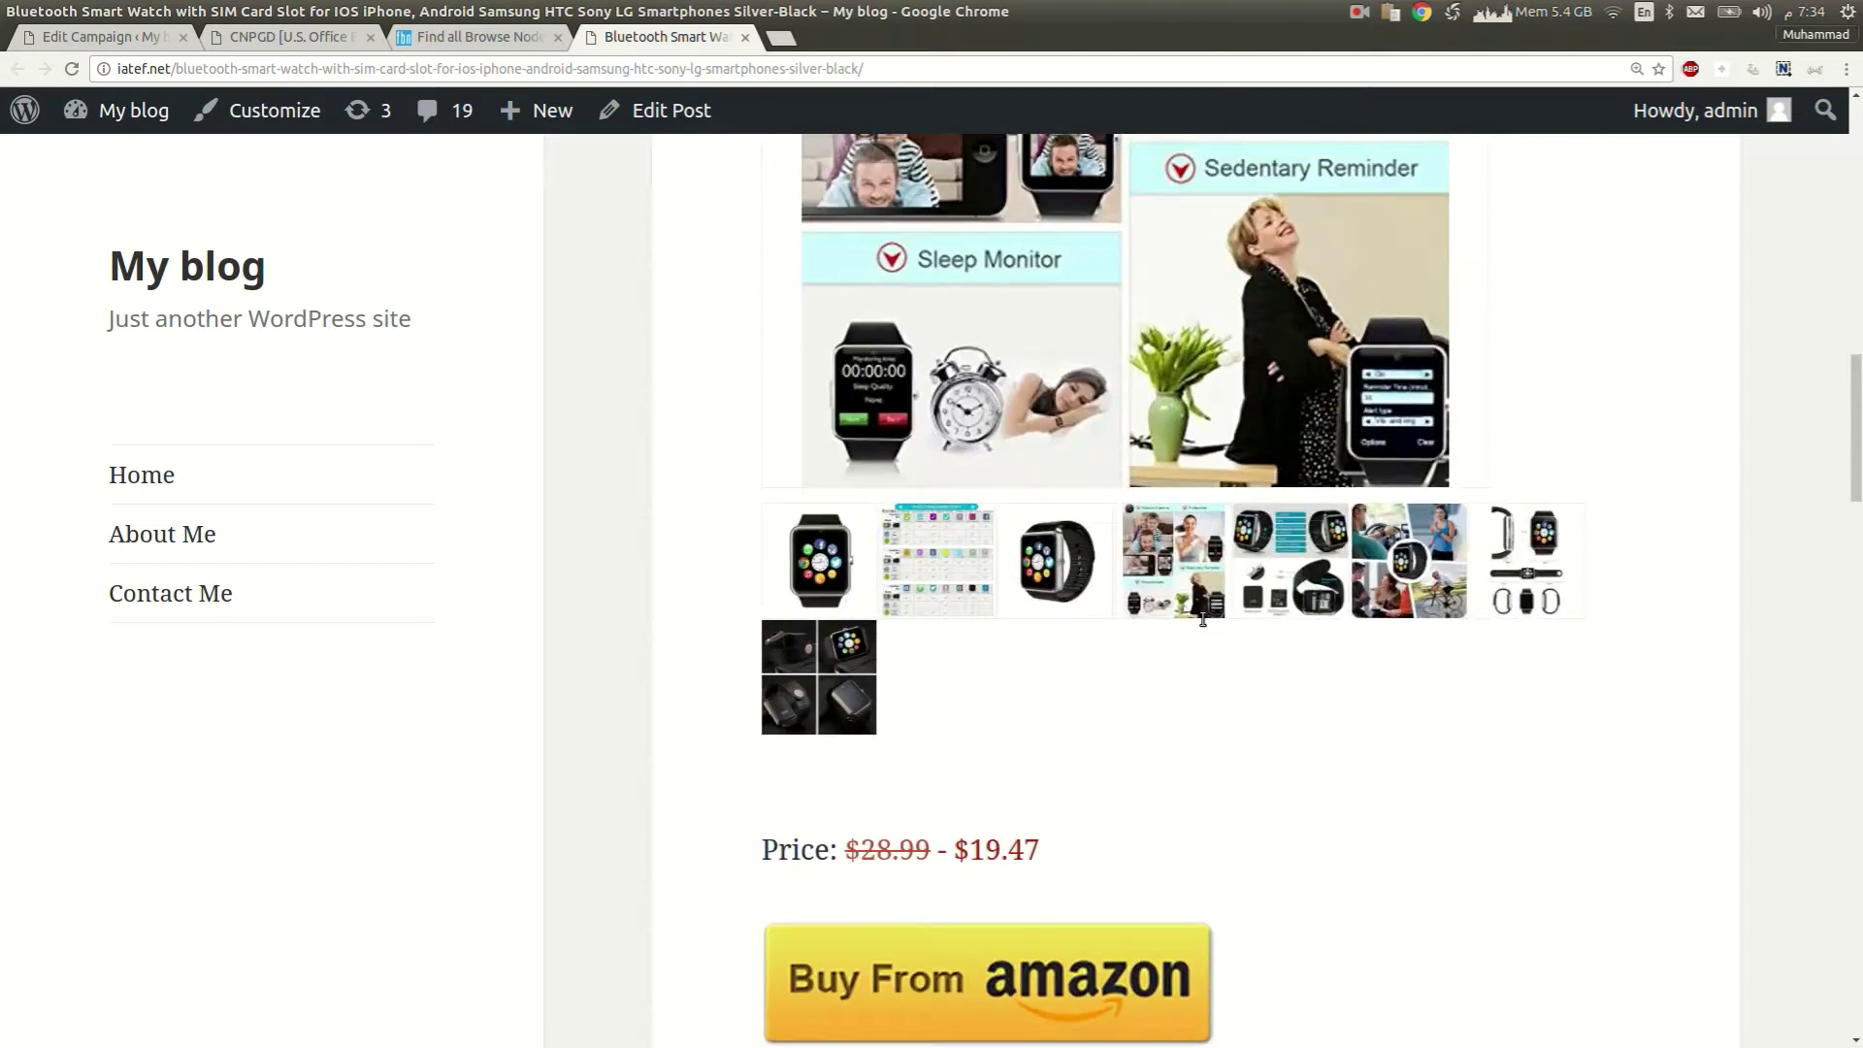
scroll(1203, 625, up, 4)
scroll(1205, 623, up, 3)
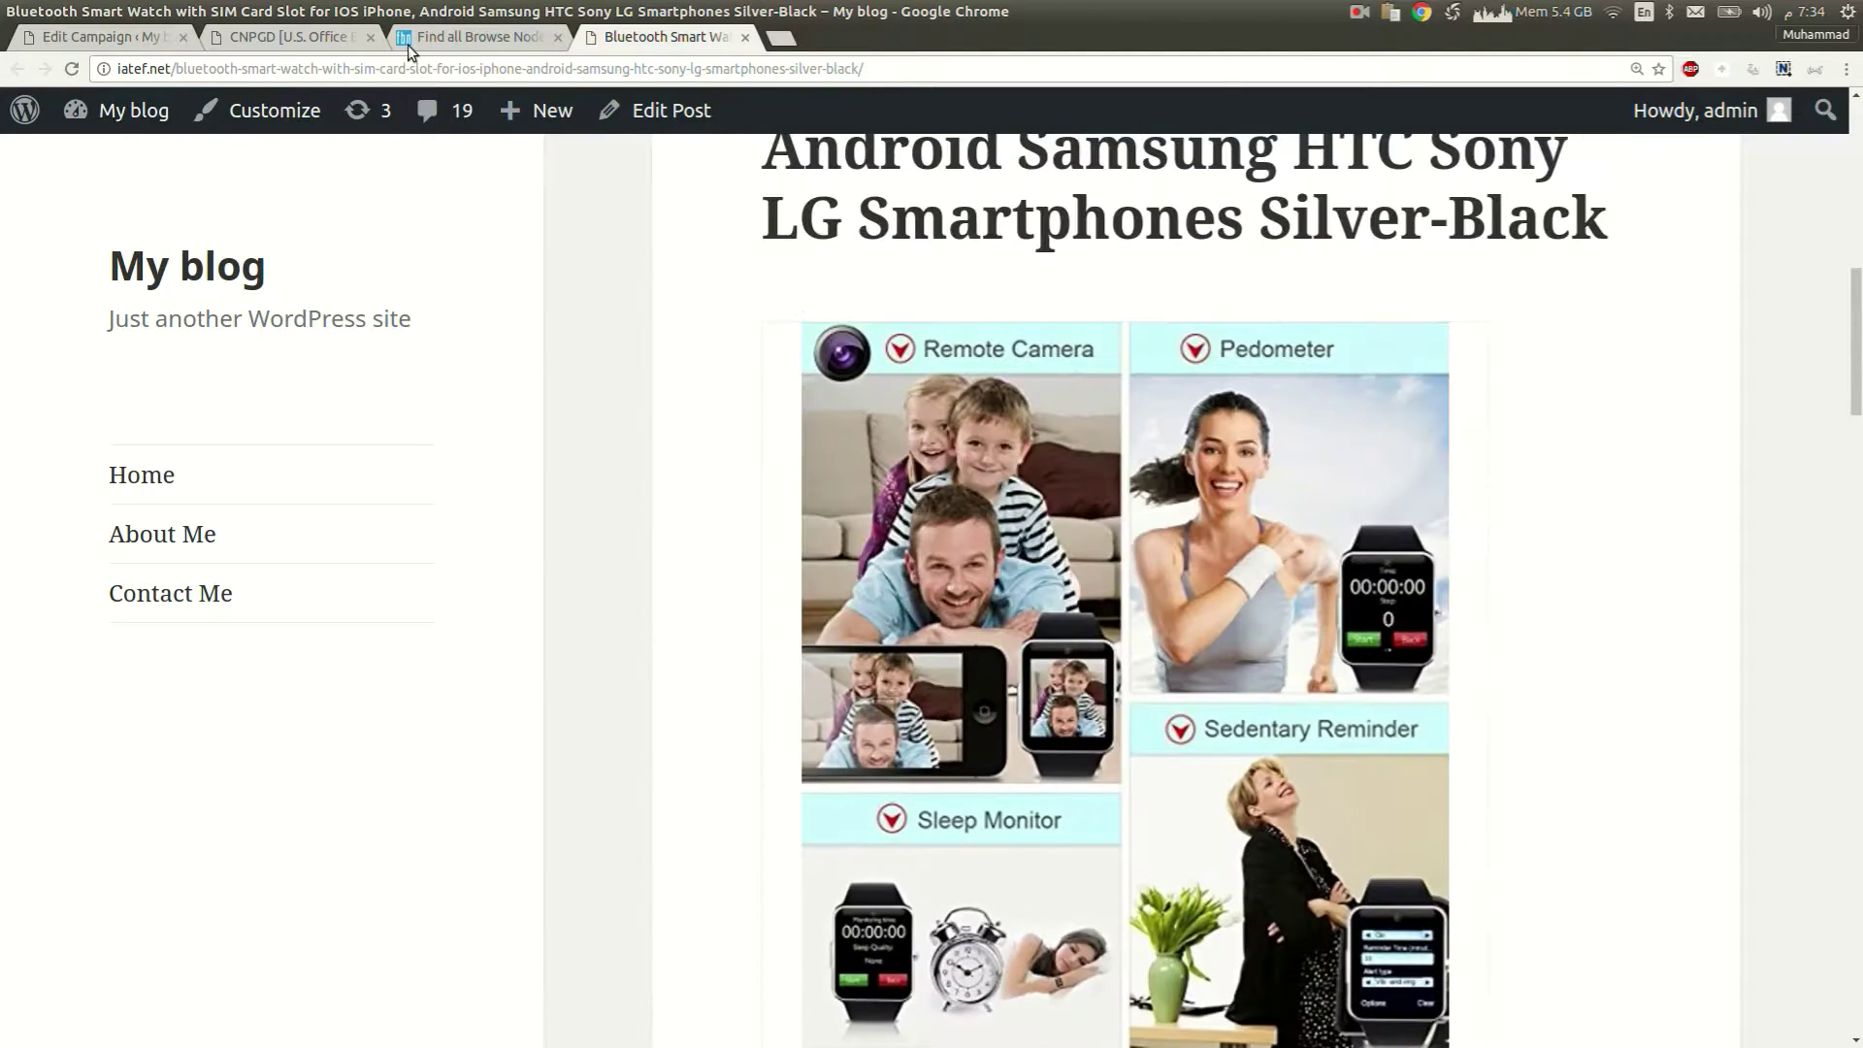
click(151, 37)
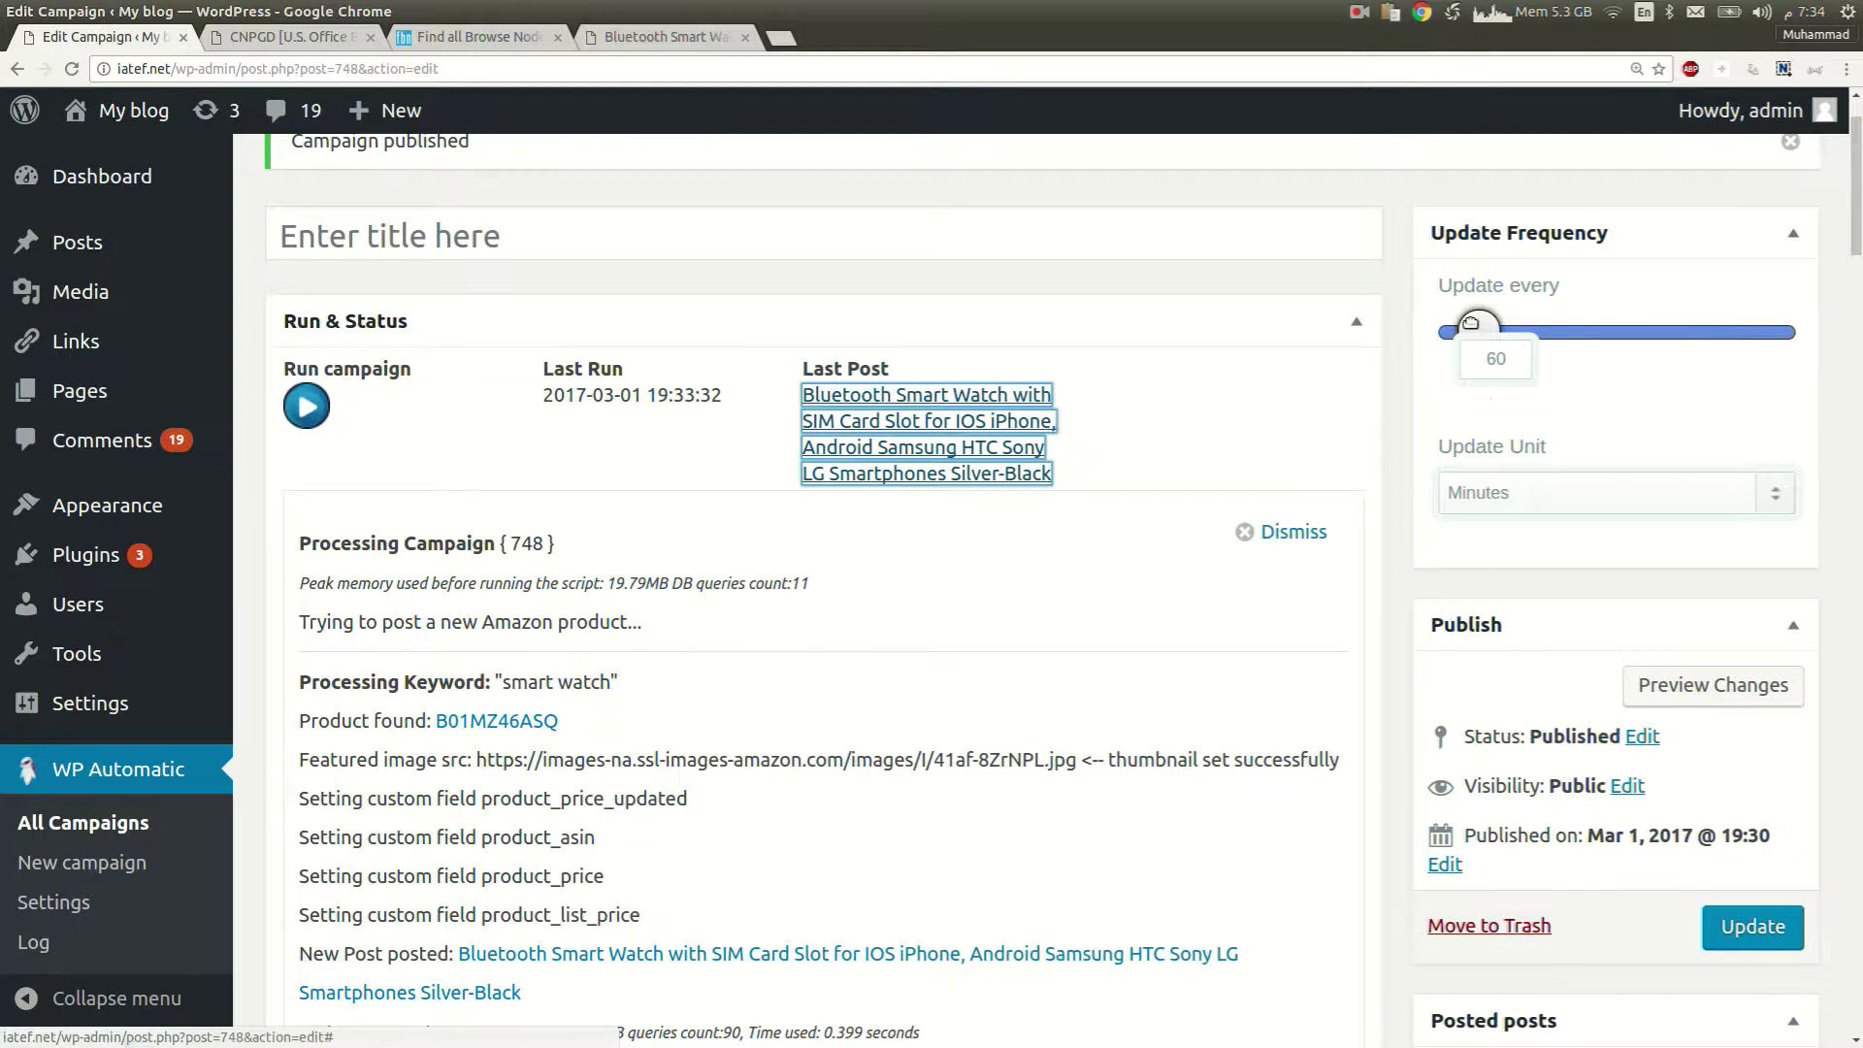
Set updates to every 1 minute, dismiss the log, and keep post type as post.
drag(1478, 329, 1441, 332)
click(1573, 495)
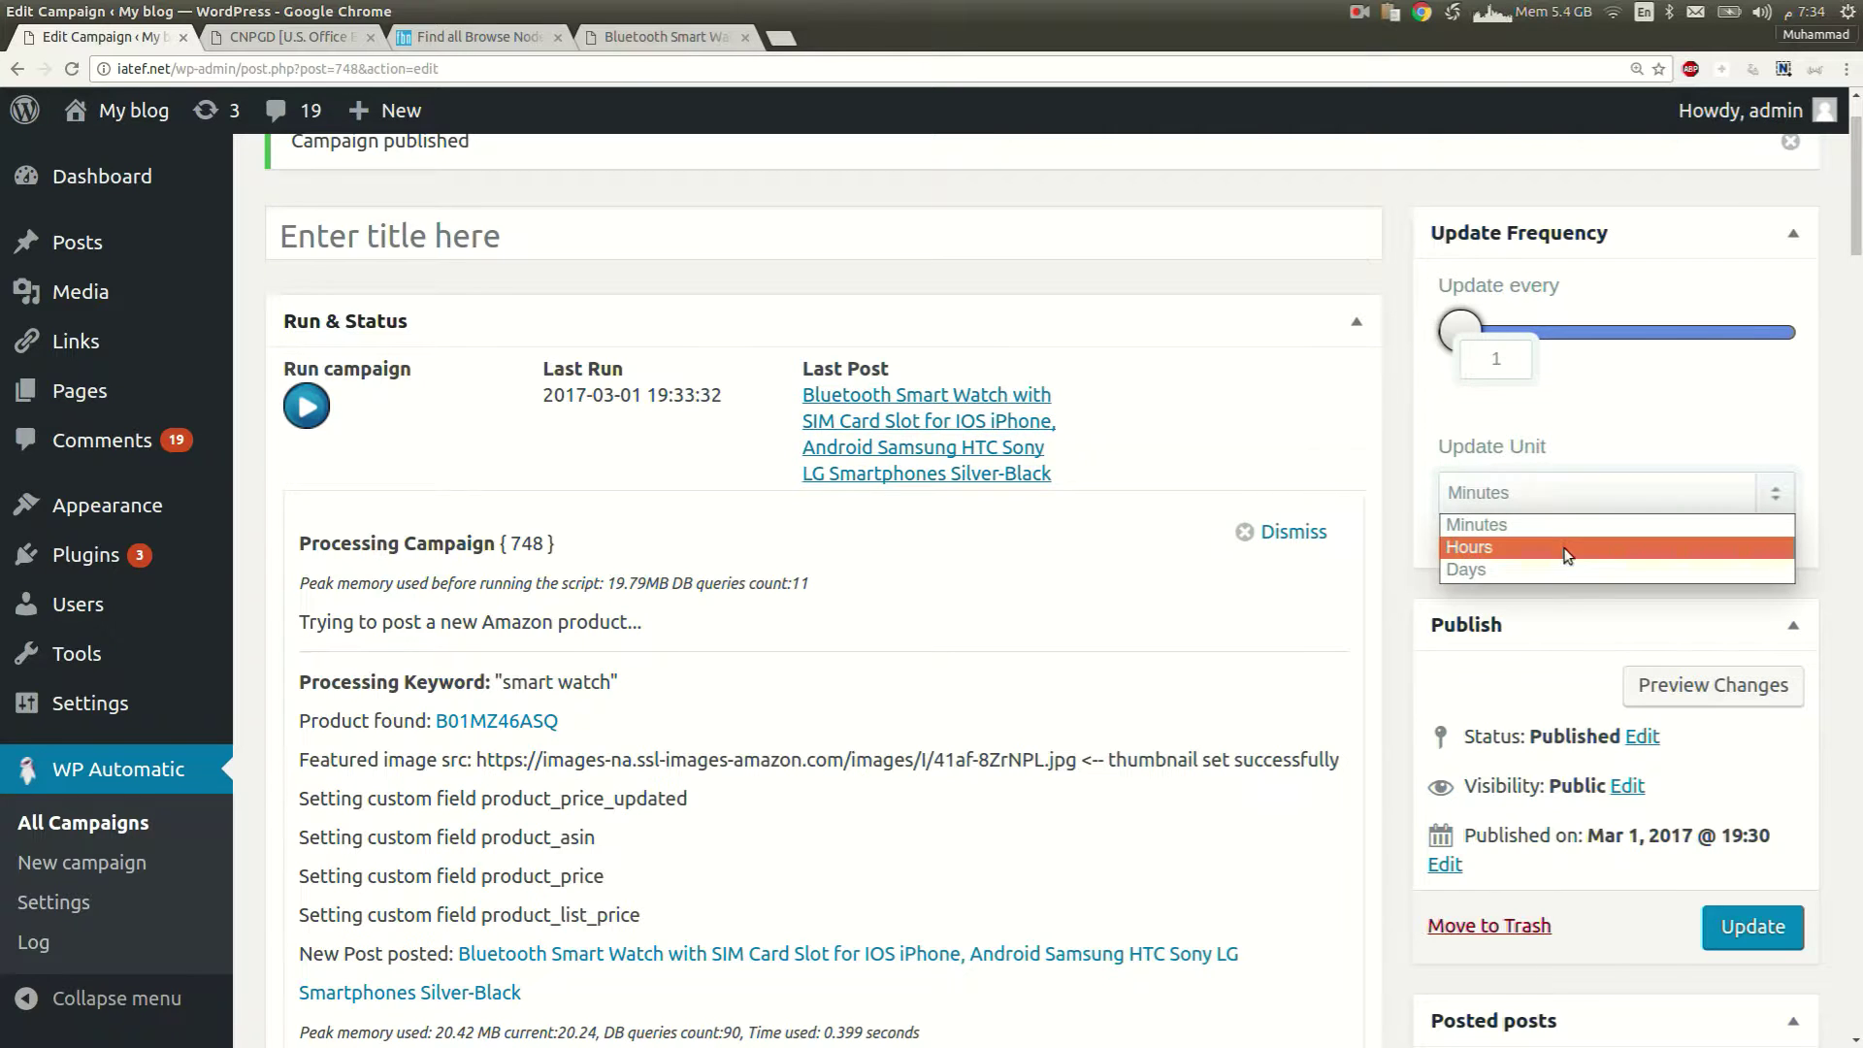
click(1549, 527)
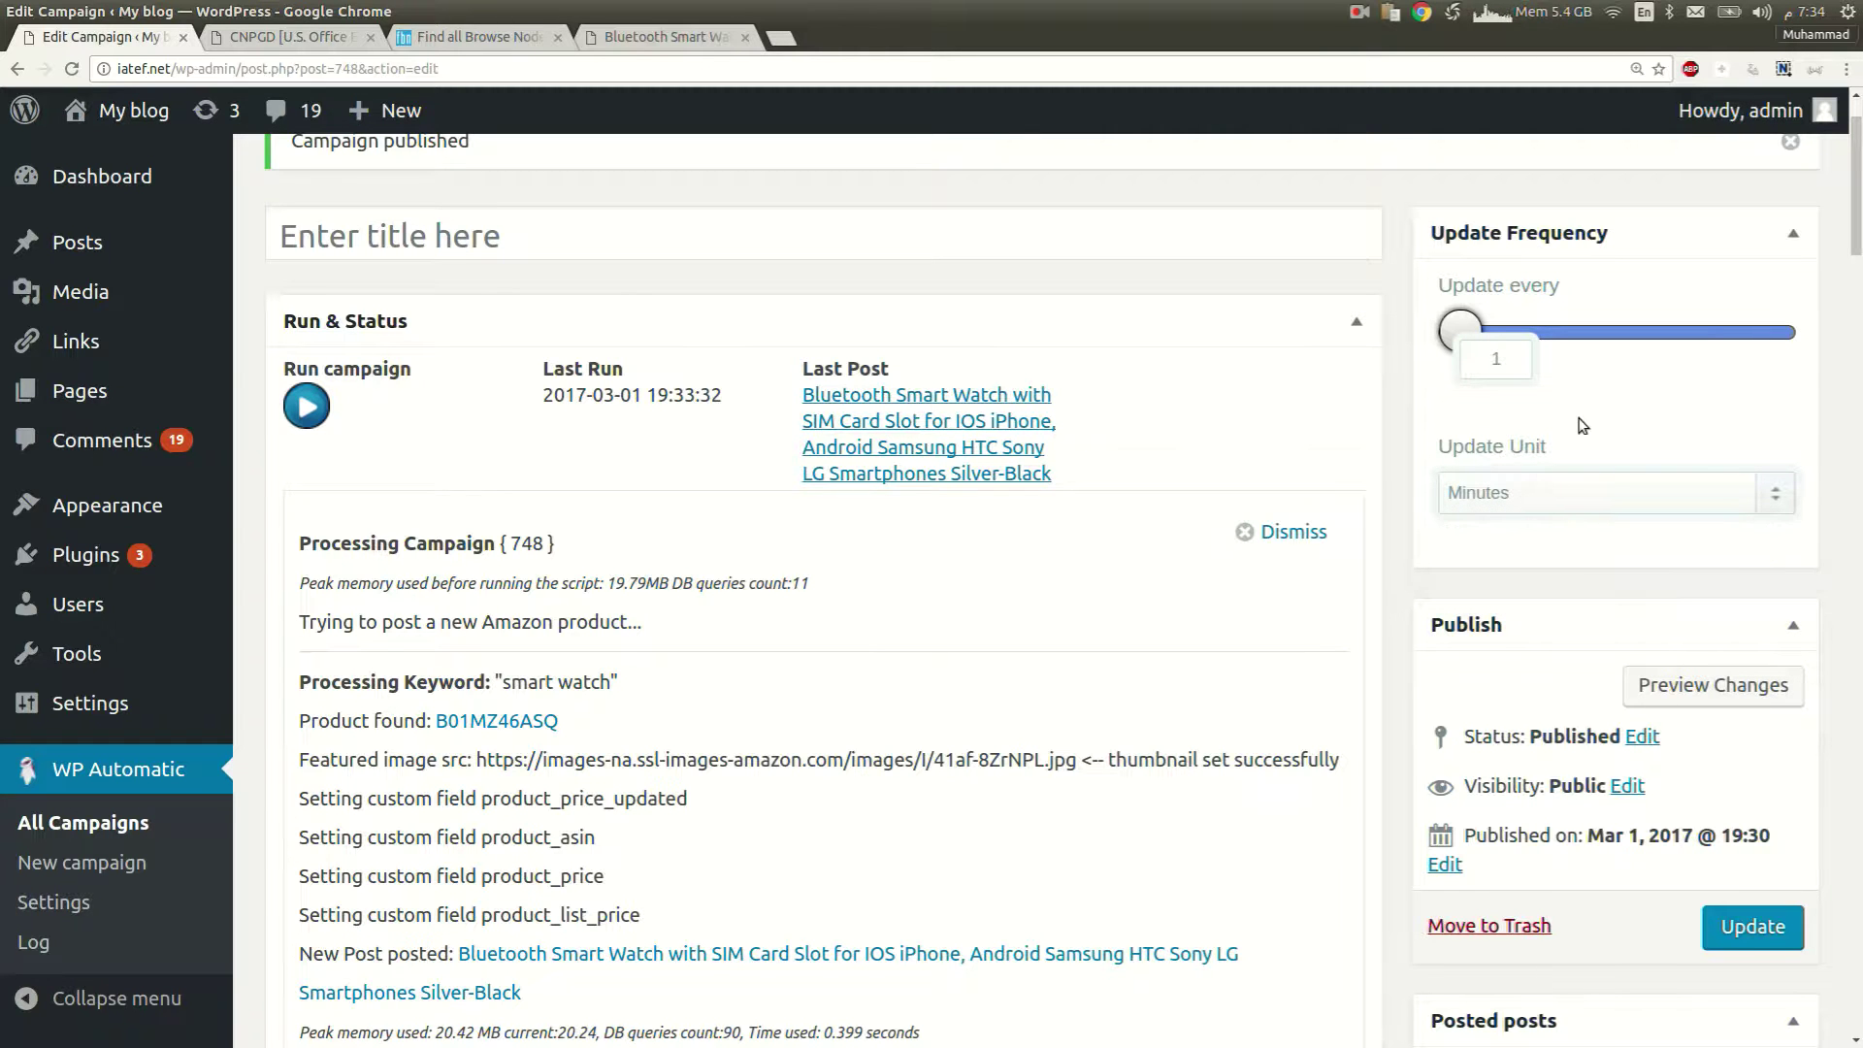
click(1281, 529)
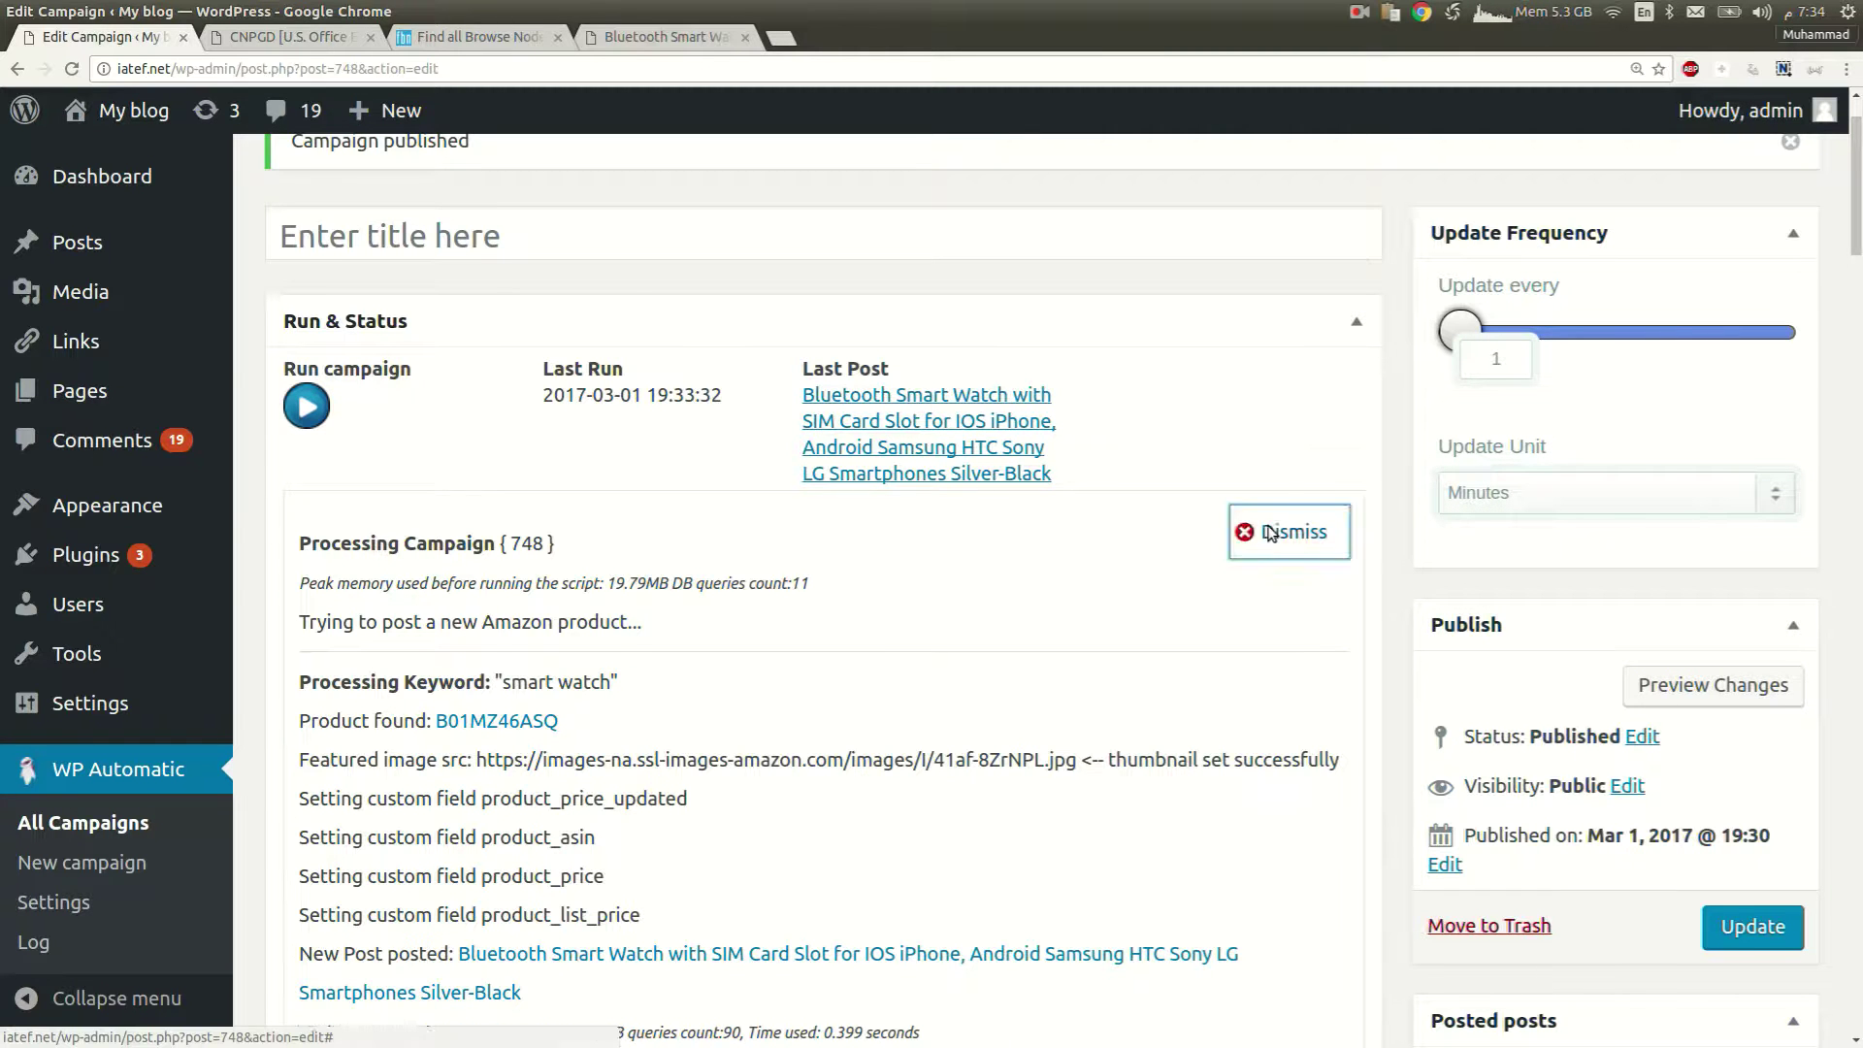
scroll(1269, 534, down, 5)
scroll(1267, 533, down, 5)
scroll(1268, 534, down, 5)
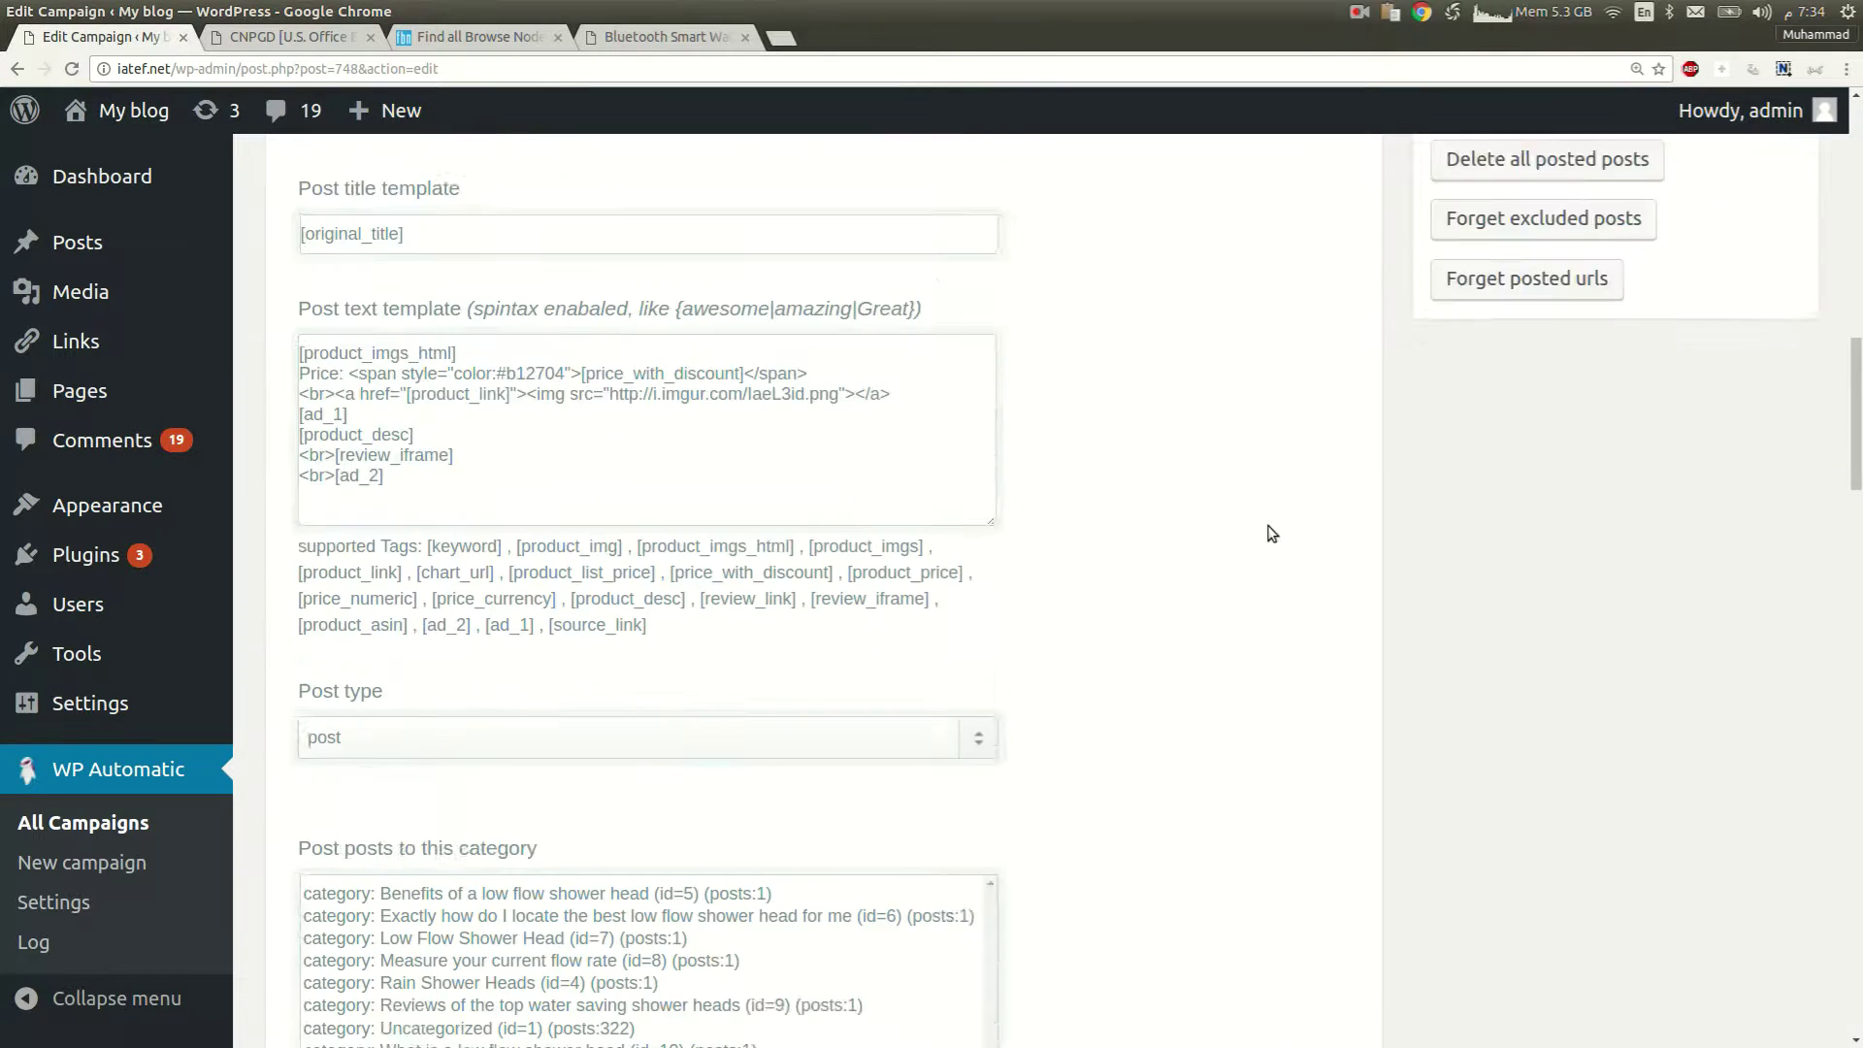
scroll(1268, 533, down, 4)
scroll(1726, 447, up, 3)
click(424, 745)
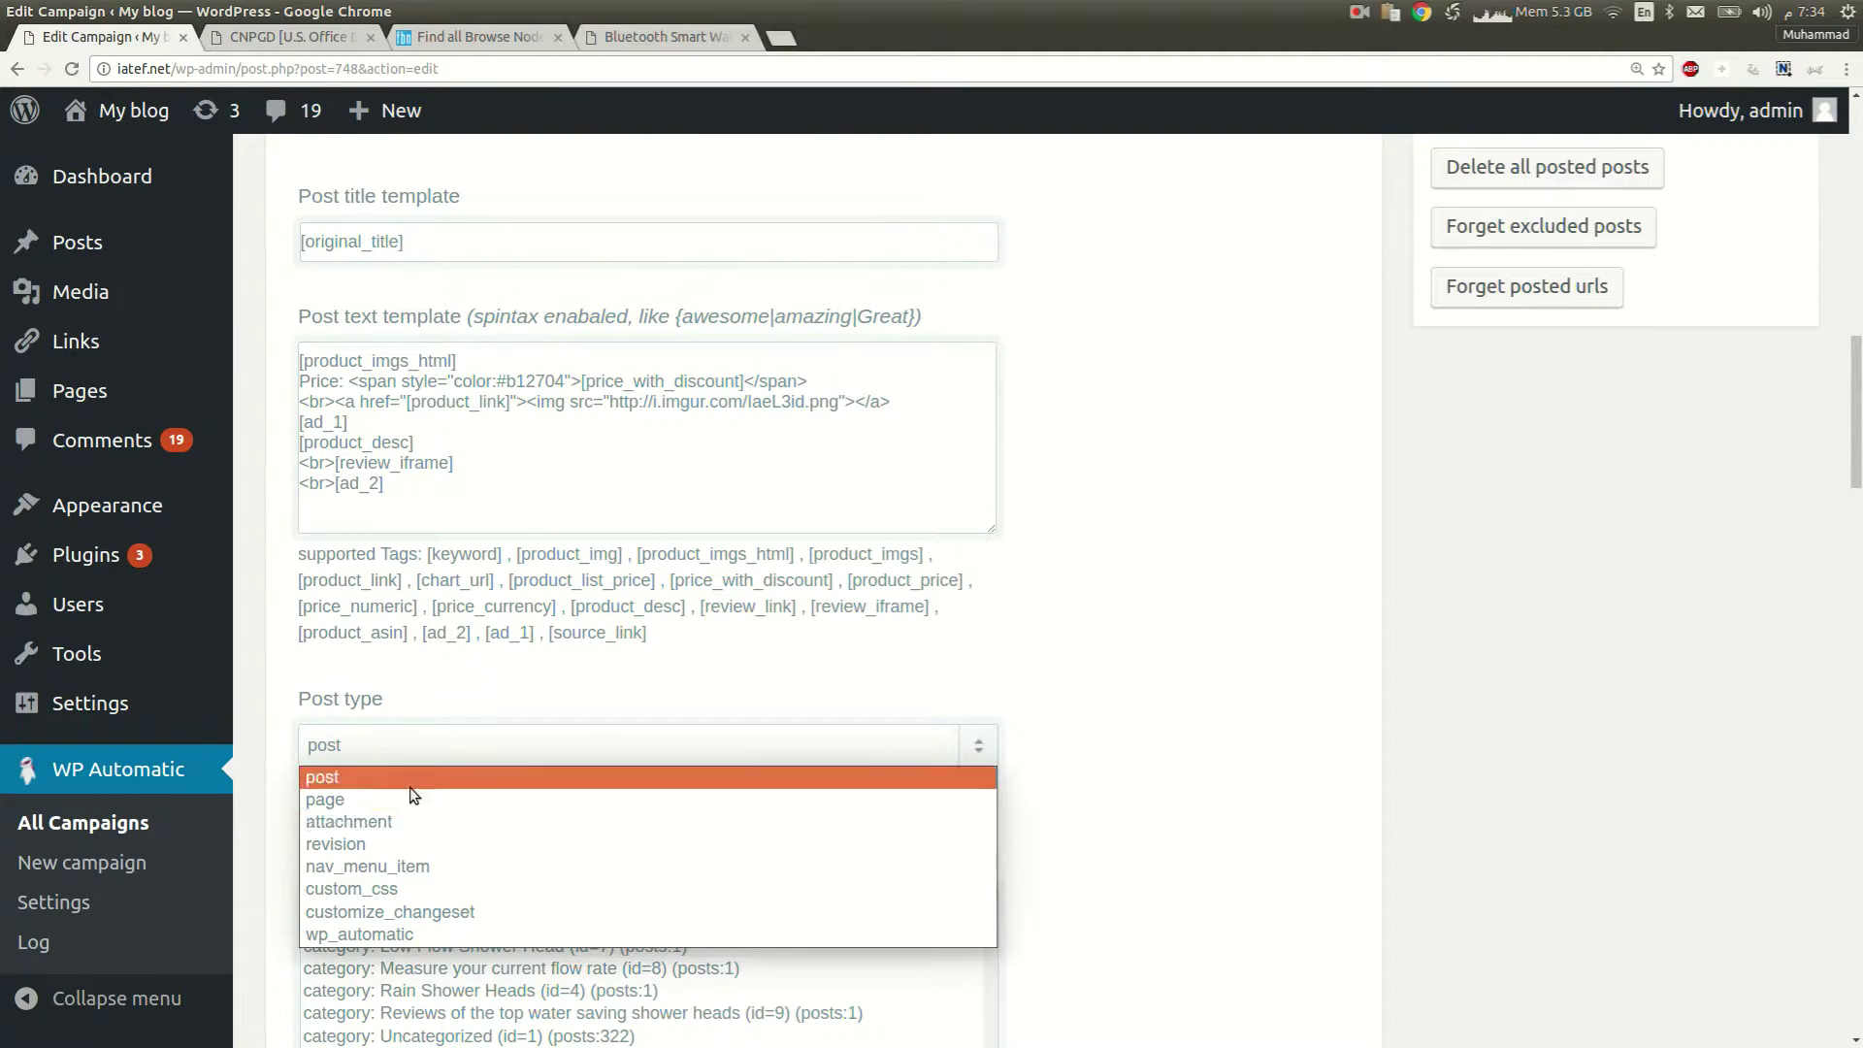
click(389, 749)
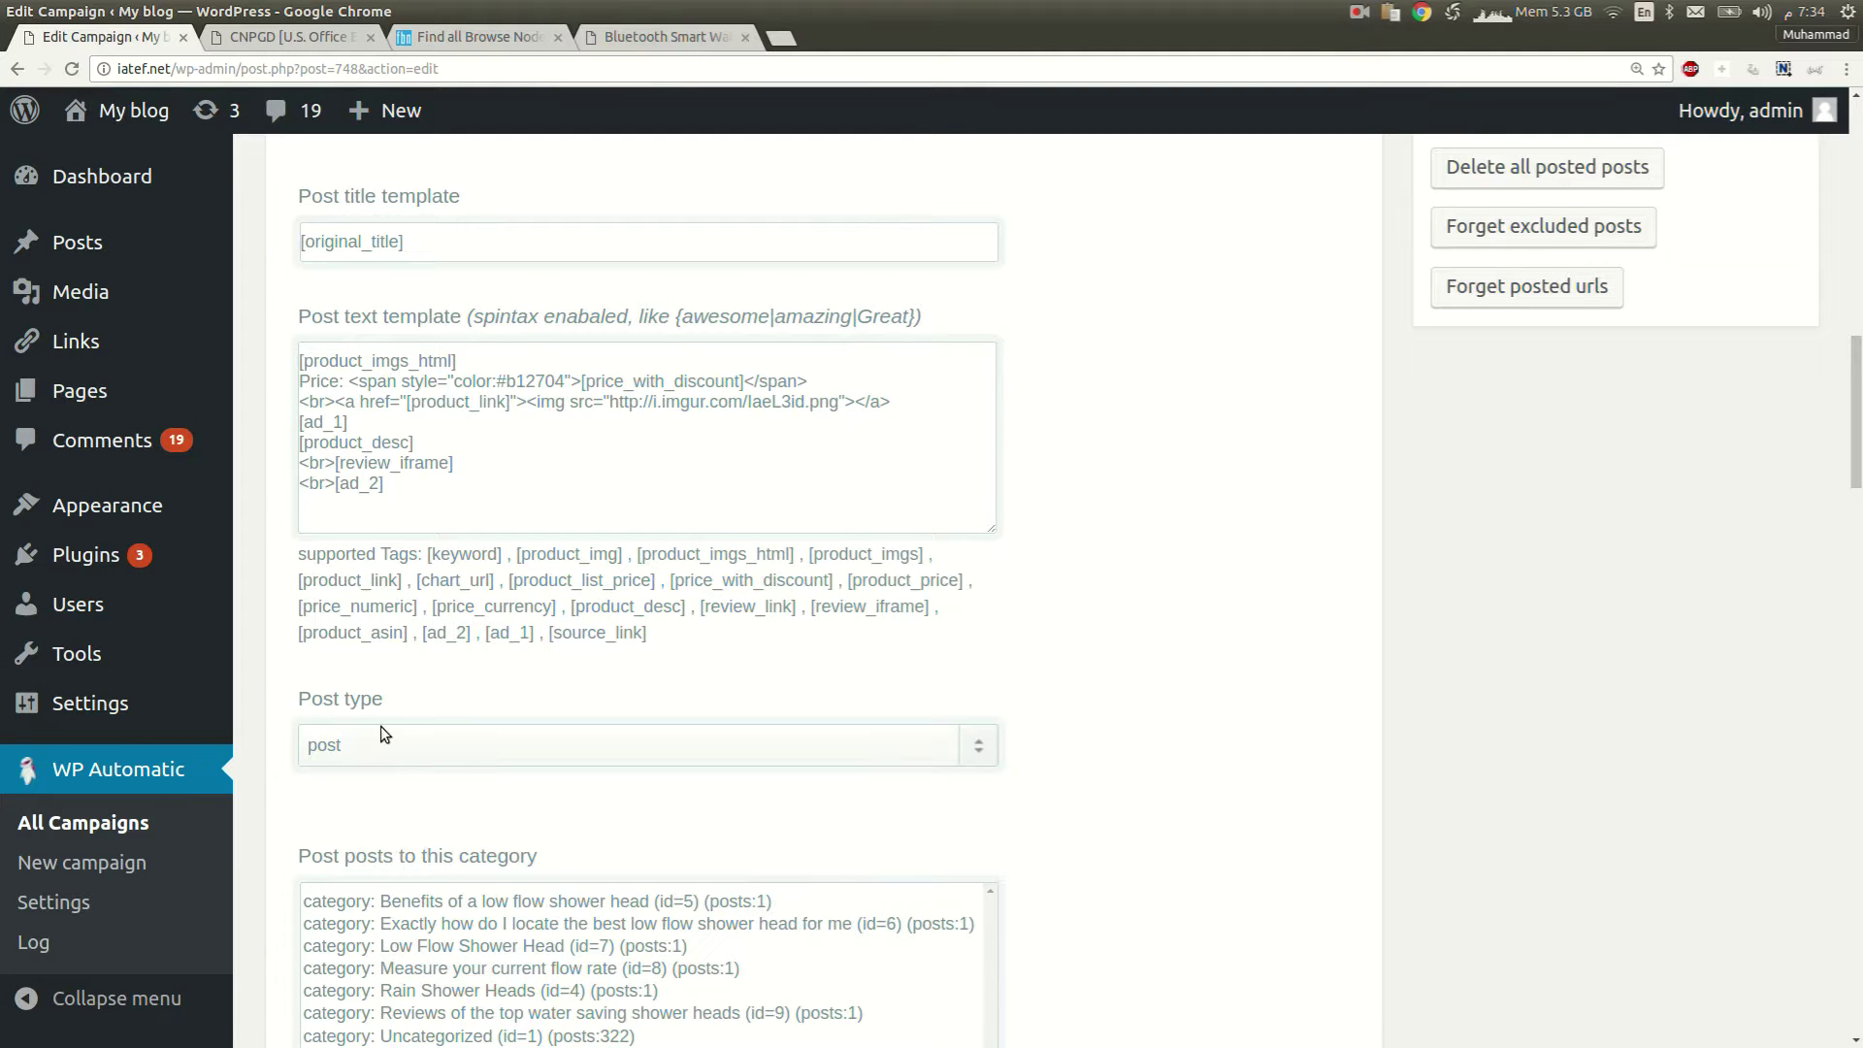